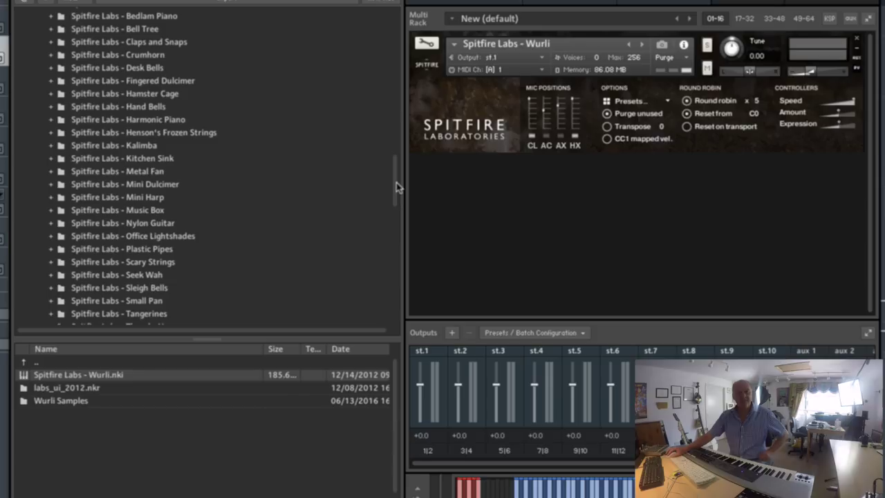
Remove the Spitfire Labs - Wurli instrument from the rack without saving its changes.
scroll(391, 183, "up", 3)
scroll(389, 180, "down", 2)
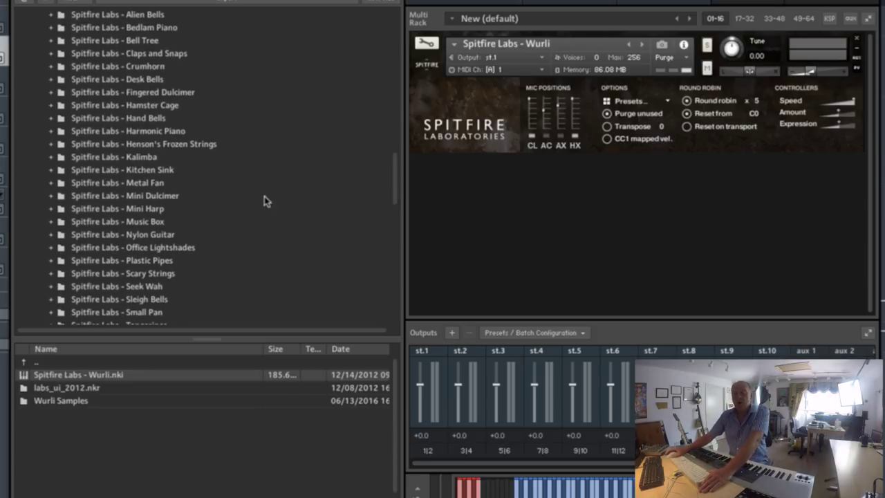
left_click(855, 39)
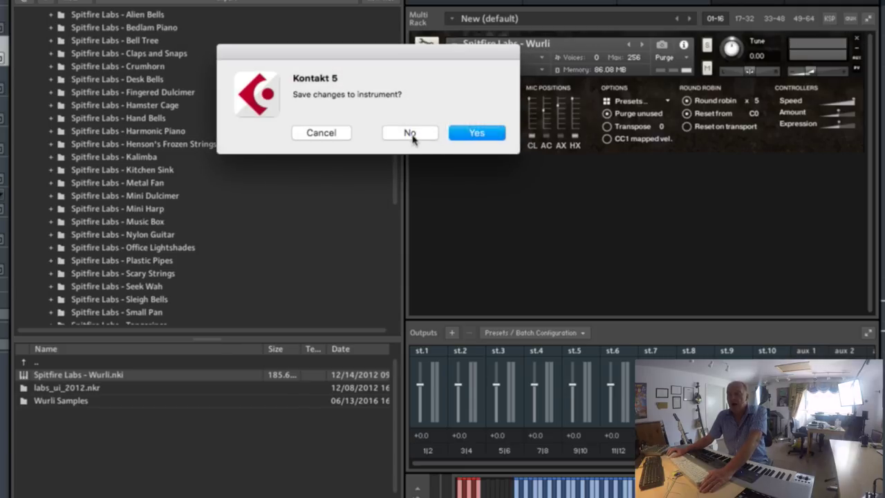
left_click(410, 135)
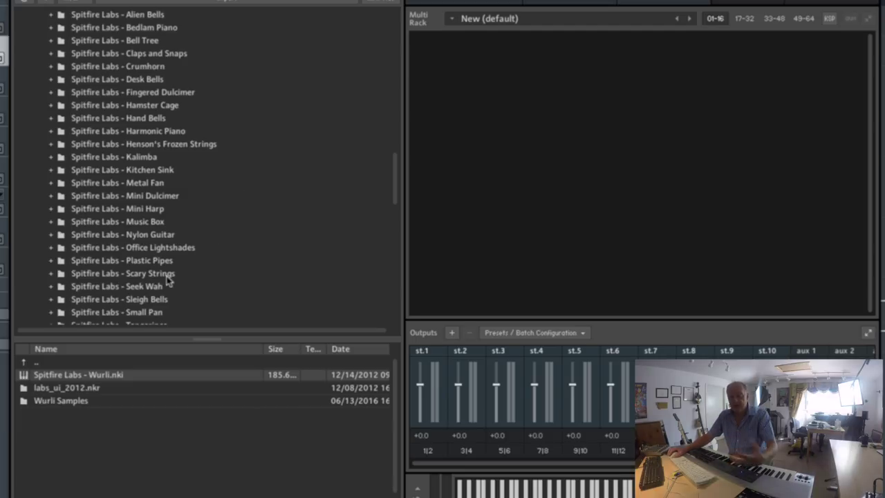
Load the Original and the Loop version of Christian's Seek Wah in turn for audition, and clear the rack again.
left_click(115, 287)
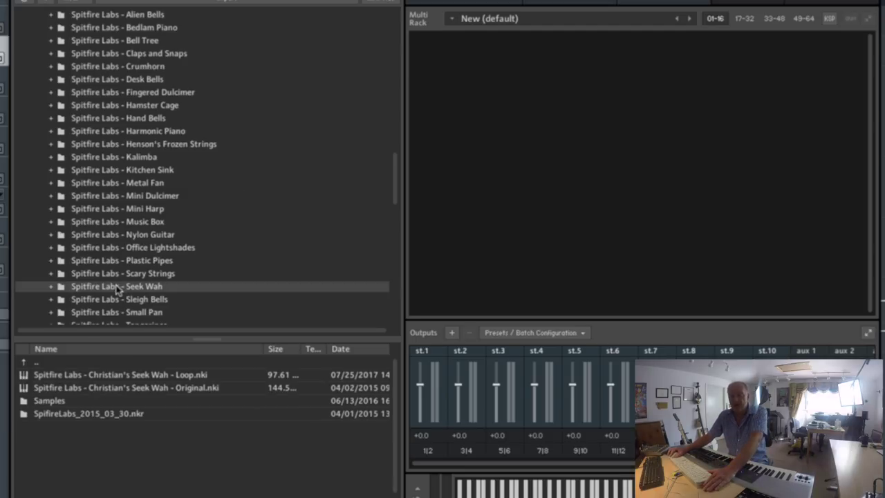
double_click(98, 389)
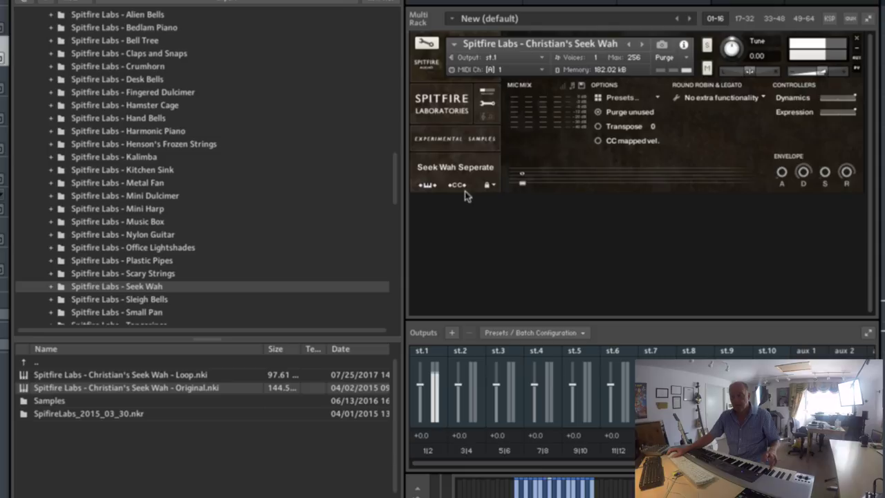
double_click(117, 373)
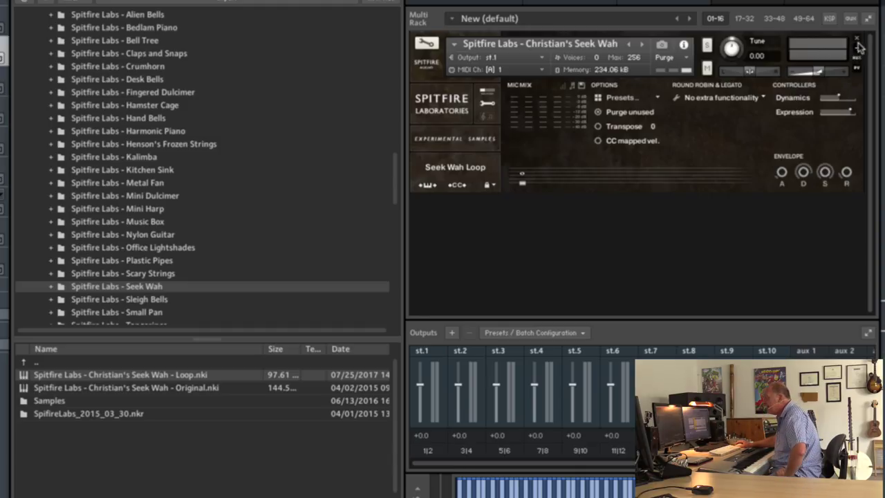
left_click(856, 41)
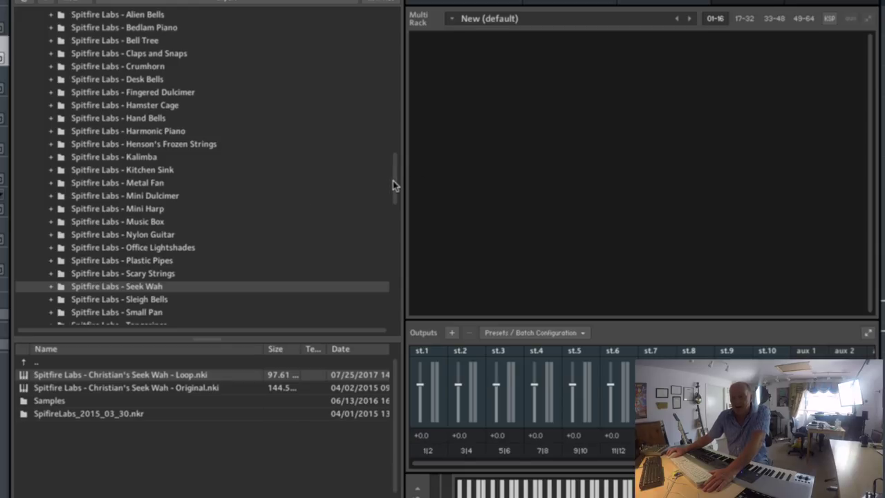
Load Spitfire Labs - Kalimba into the empty rack from the Instruments folder of its library.
left_click_drag(392, 181, 397, 233)
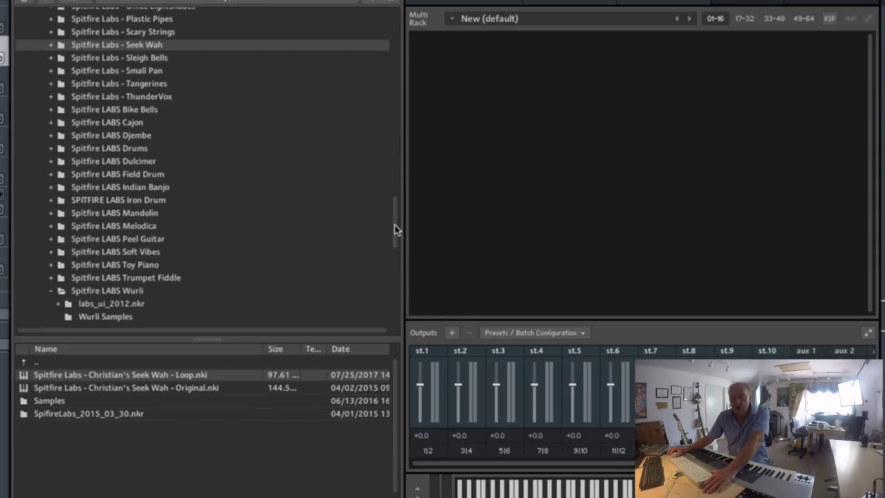
left_click_drag(394, 225, 391, 176)
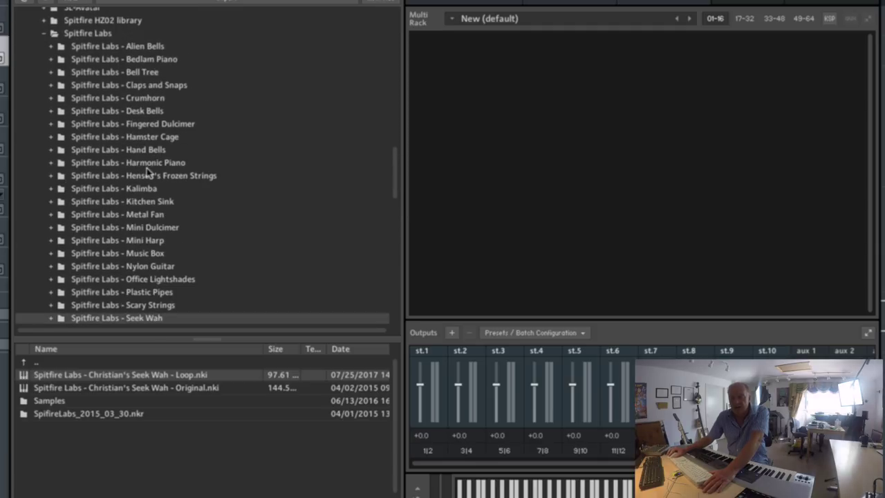
left_click(52, 188)
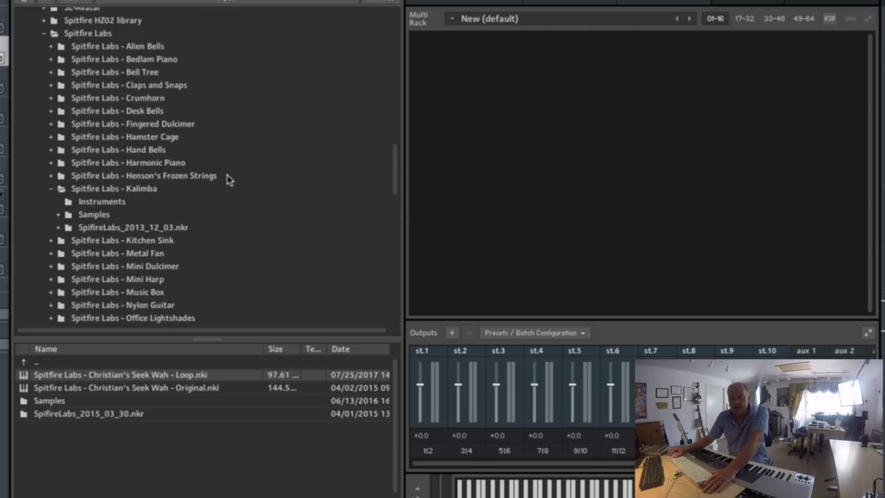
left_click(103, 201)
left_click_drag(76, 377, 472, 136)
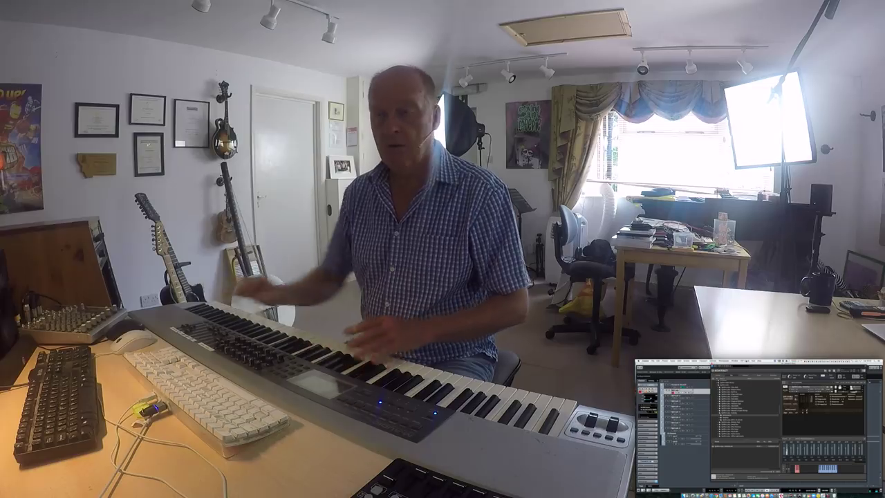
Trim the recorded Spit-Lab- 1 part to run from bar 0 to bar 9, and duplicate it directly behind itself.
left_click(686, 391)
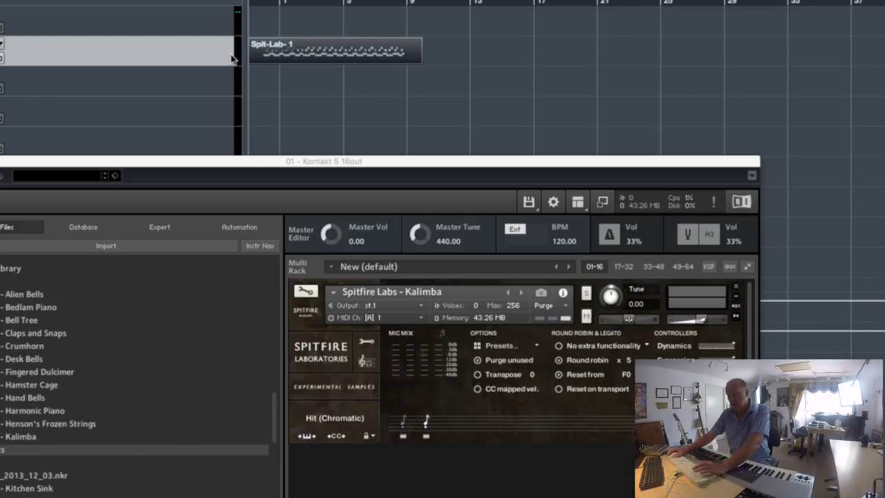
key("h")
key("h")
key("h")
key("h")
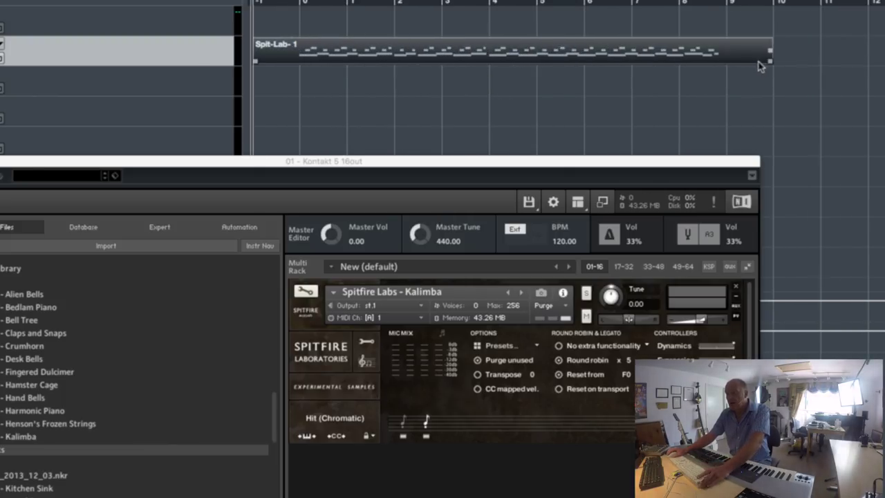
left_click_drag(768, 71, 726, 71)
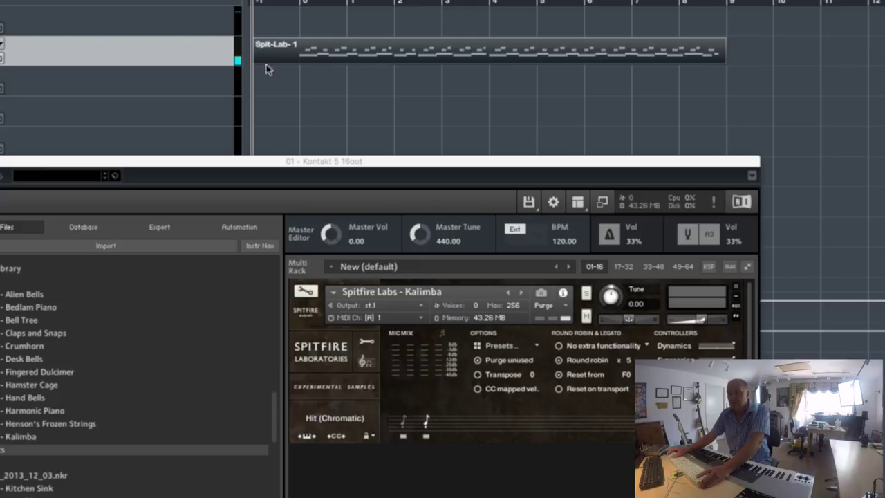
left_click_drag(253, 63, 300, 63)
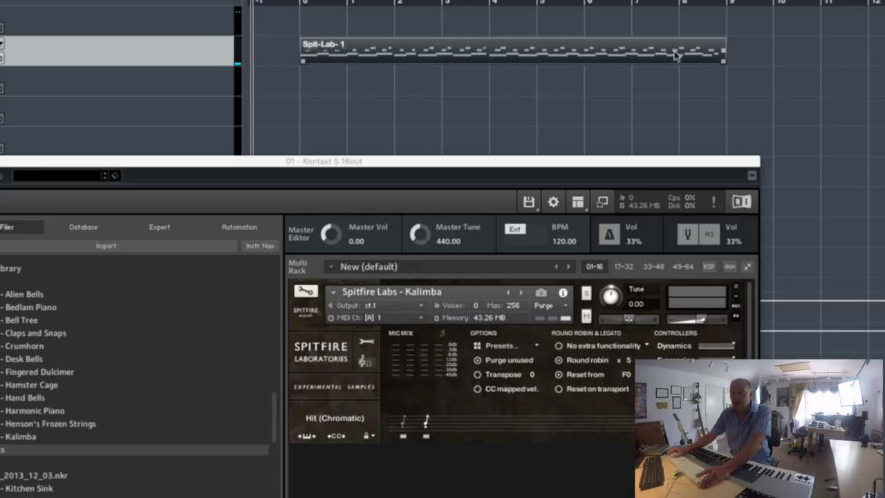
key("ctrl+d")
key("space")
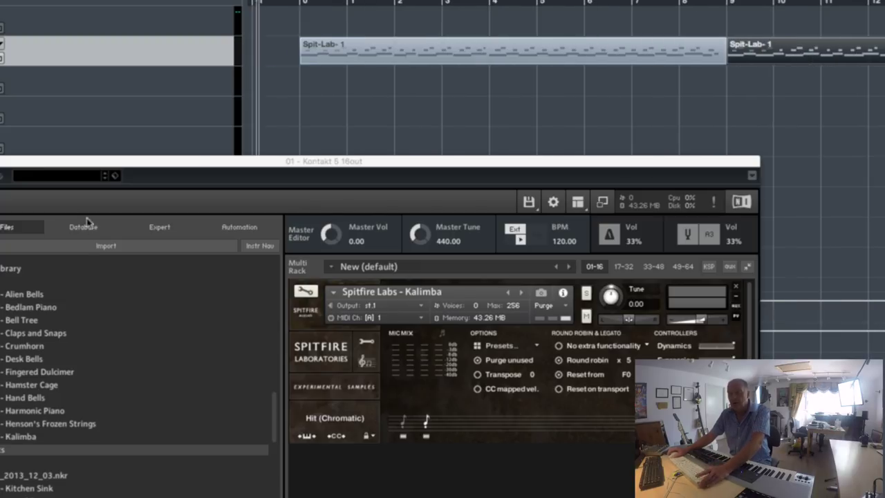
Add Spitfire Labs - Mini Harp to the rack from the Instruments folder of its library.
left_click_drag(196, 166, 374, 3)
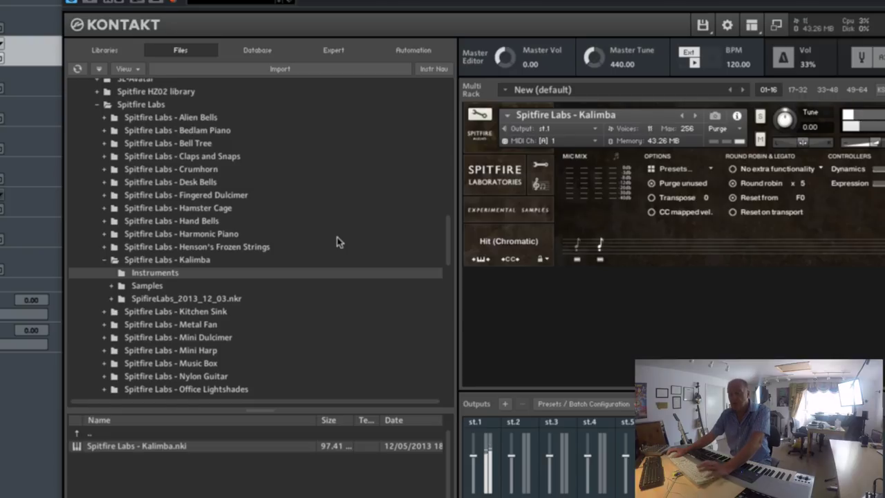
left_click(191, 353)
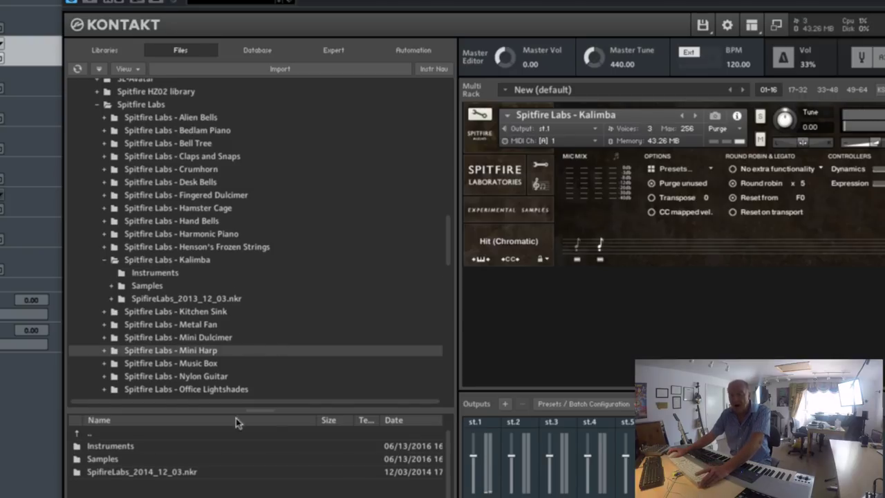
double_click(125, 447)
double_click(126, 446)
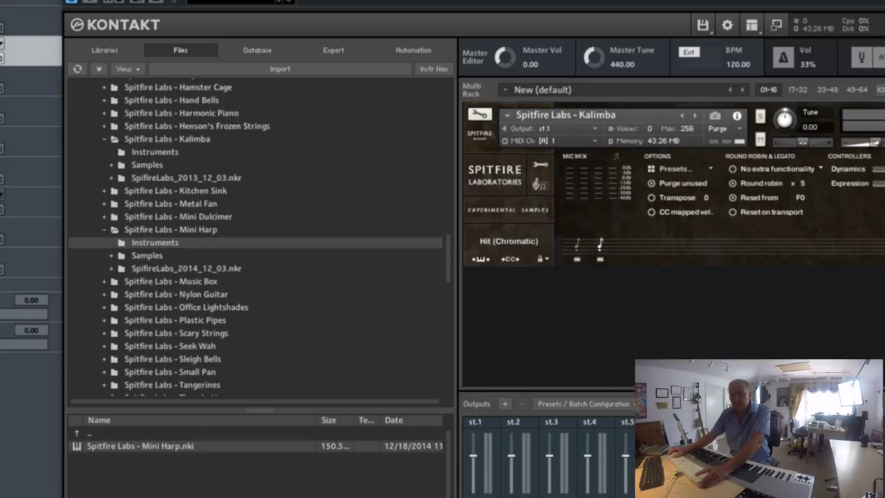
Trim the start of the recorded Spit-Lab- 2 part to bar 0 and duplicate the part from bar 14.
left_click(45, 81)
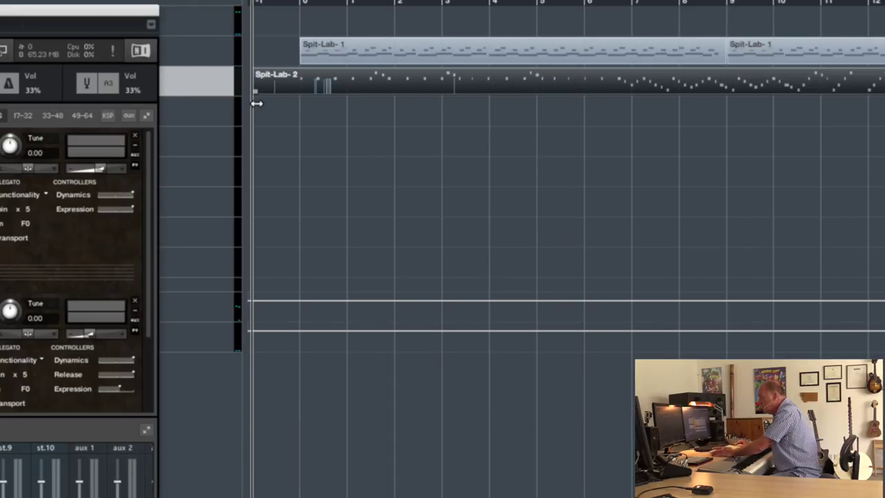
left_click_drag(263, 102, 309, 102)
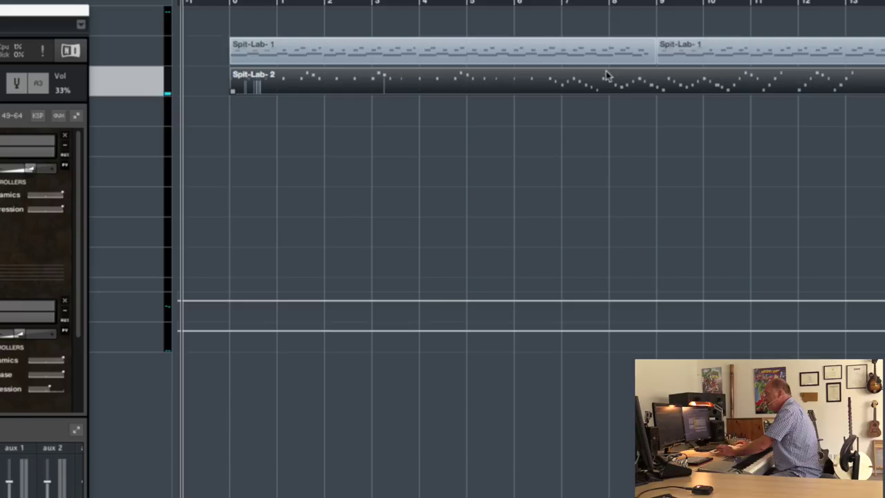
scroll(605, 76, "right", 5)
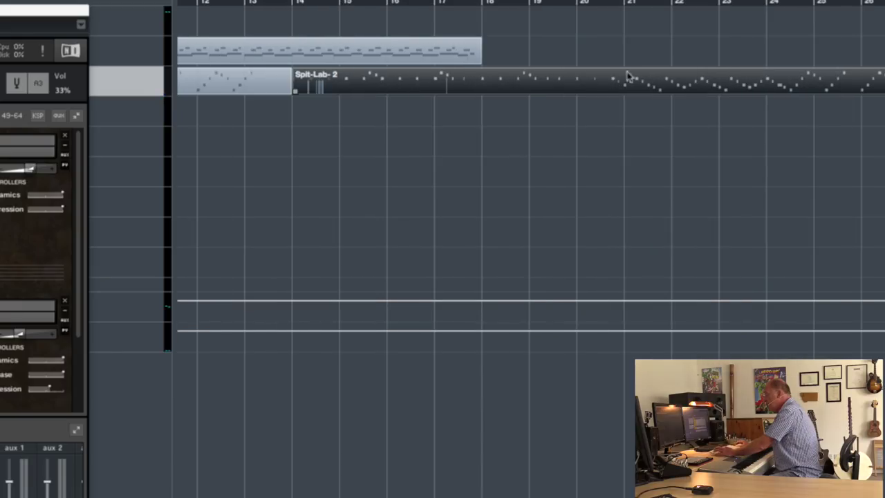
Duplicate the second Spit-Lab- 1 part from bar 18 and play the project from its start.
left_click(426, 46)
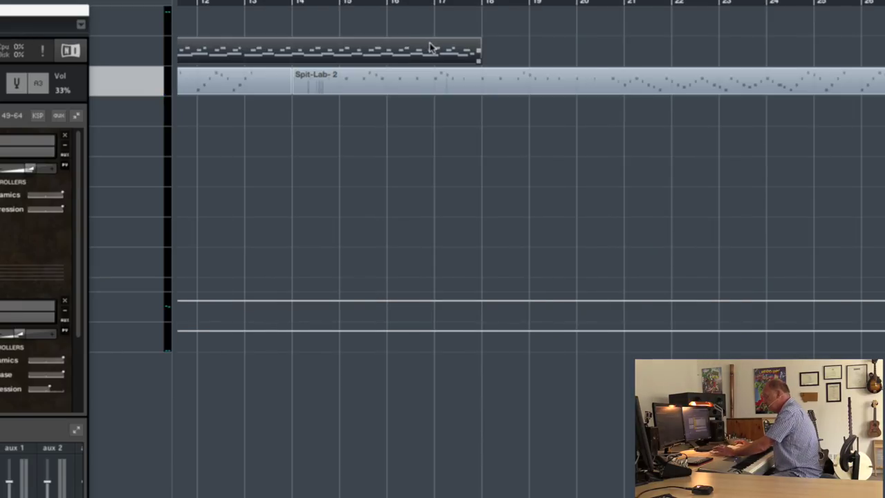
key("ctrl+d")
key("Home")
key("space")
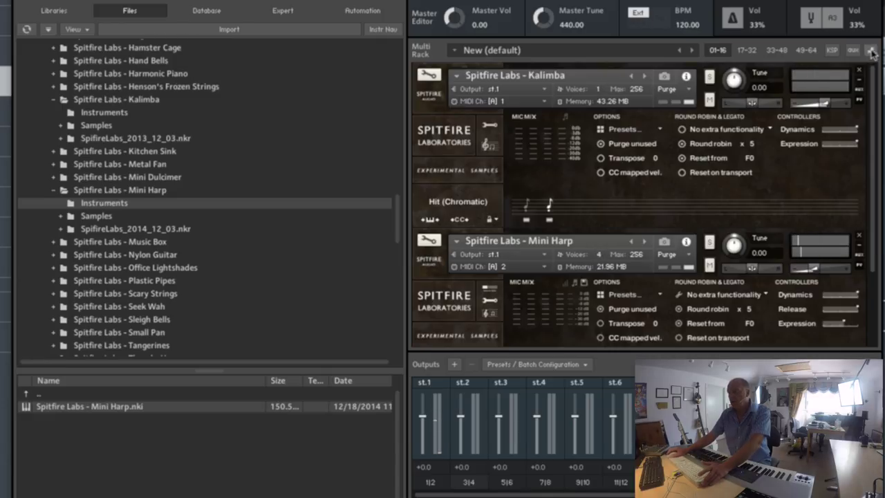
Minimize all instruments in the rack and collapse the Mini Harp and Kalimba folders in the file browser.
left_click(870, 50)
left_click(53, 190)
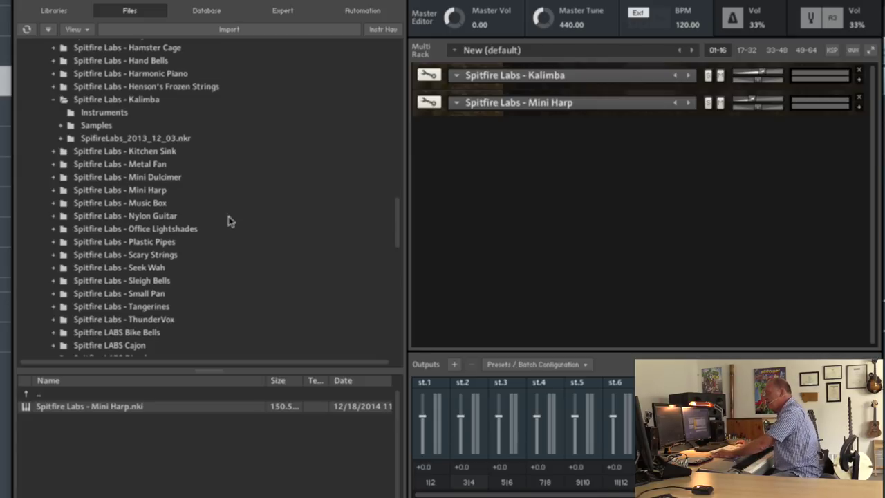
left_click(54, 101)
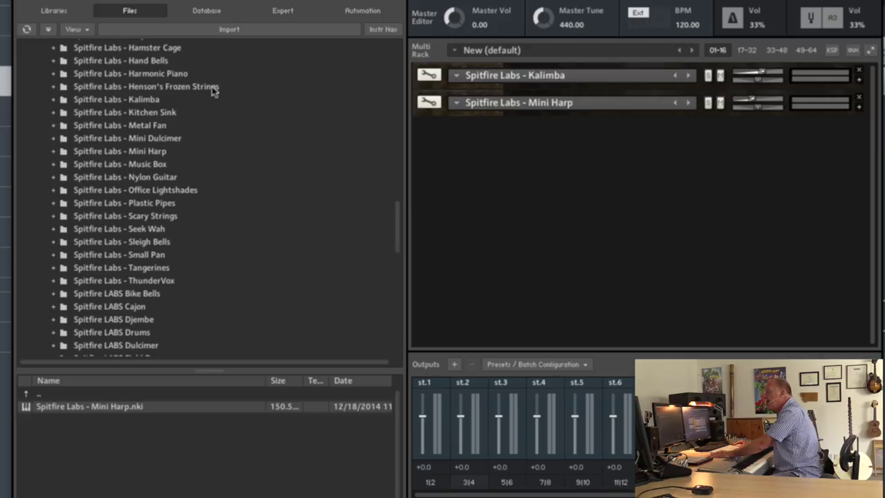
Add Frozen Strings - Super Sul Tasto VC to the rack from the Instruments folder of Henson's Frozen Strings.
scroll(278, 185, "up", 1)
scroll(278, 185, "down", 5)
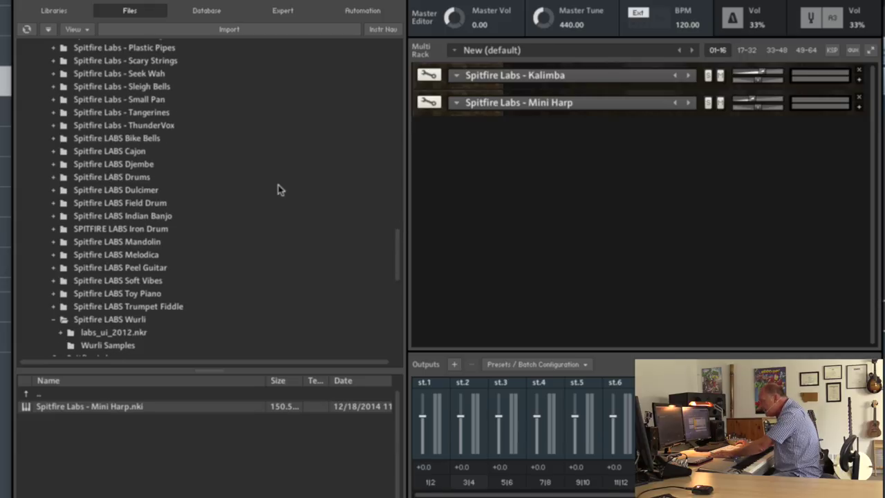
scroll(278, 184, "up", 1)
scroll(278, 189, "up", 4)
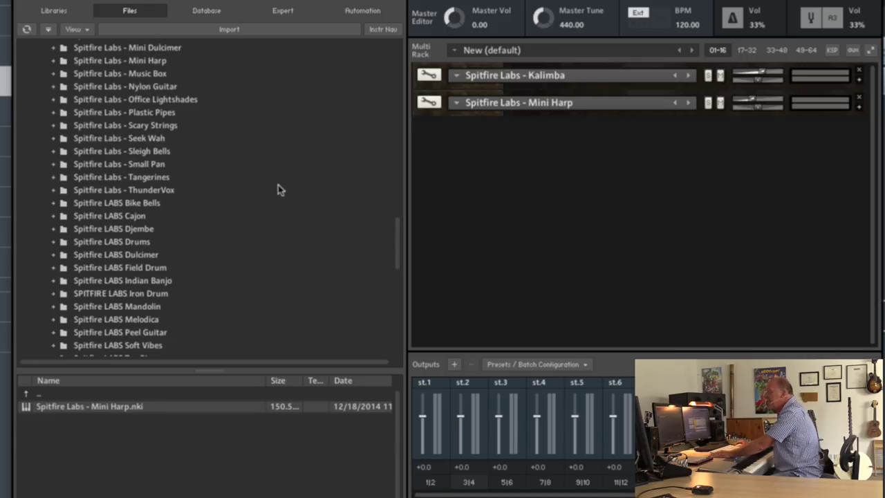
scroll(278, 190, "up", 2)
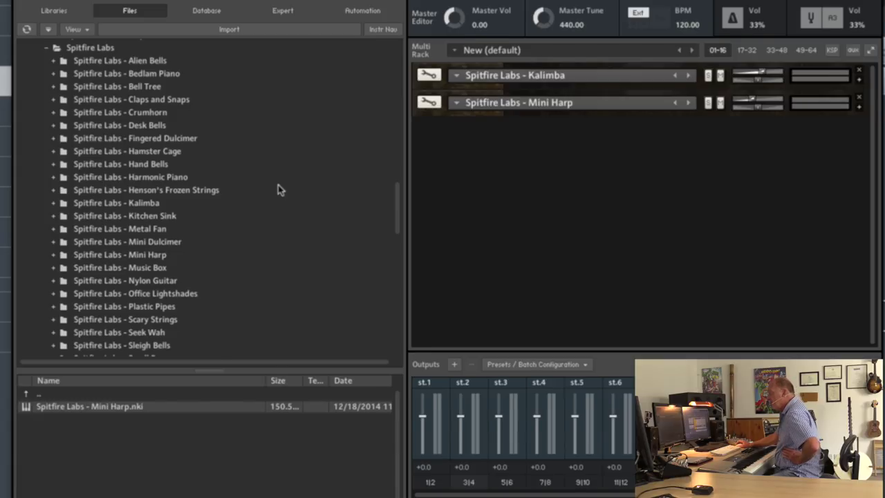
left_click(54, 190)
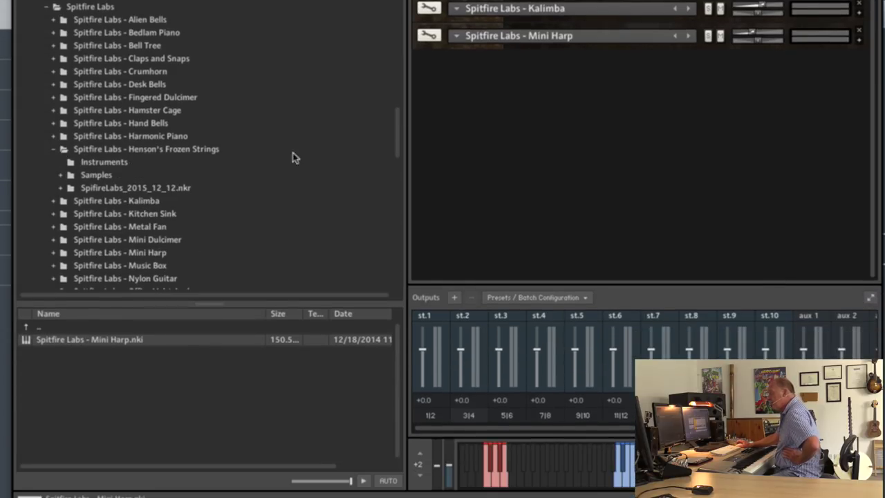
left_click(108, 164)
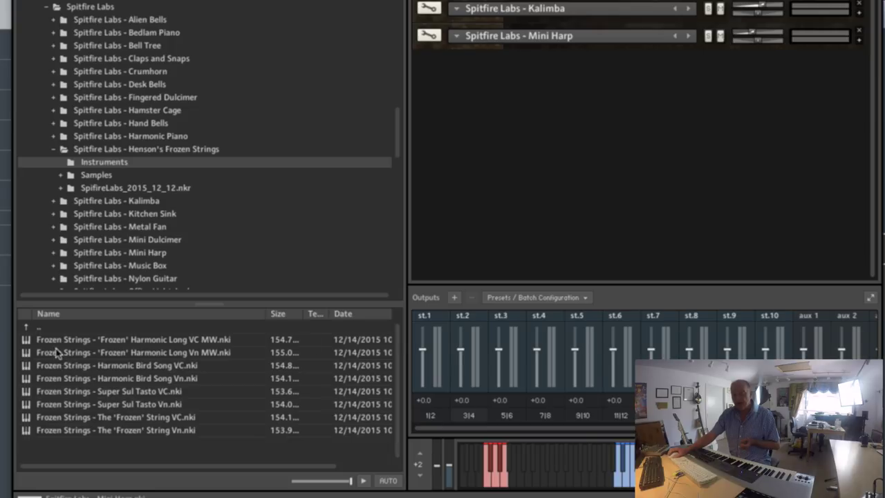
double_click(119, 395)
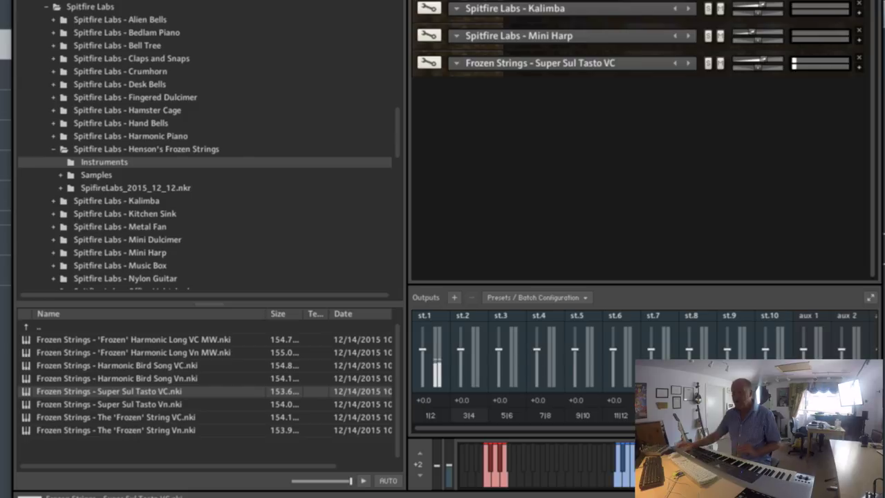
Replace the Super Sul Tasto VC instrument in the rack with Frozen Strings - The 'Frozen' String VC.
left_click(124, 419)
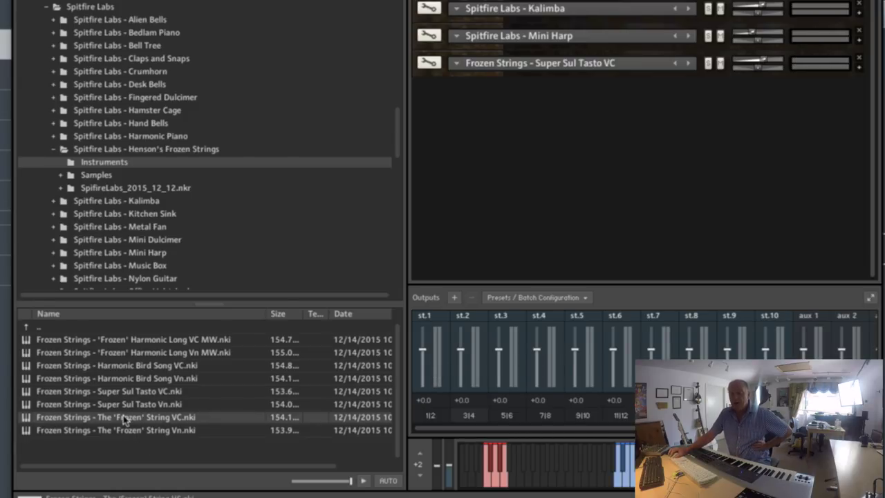
left_click_drag(117, 419, 612, 69)
left_click(407, 66)
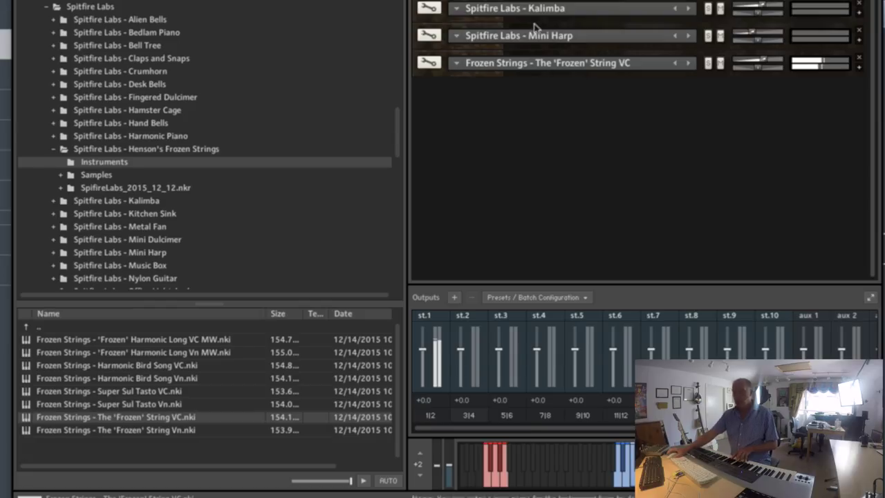
left_click(571, 55)
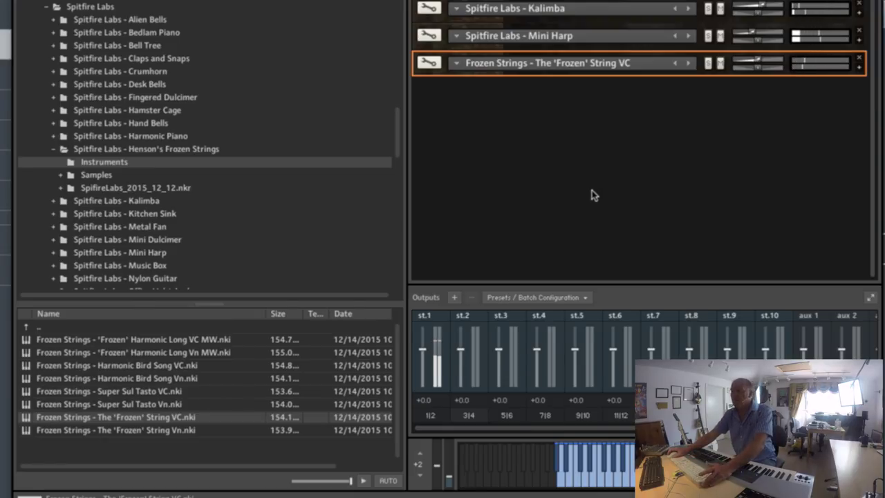
Remove Frozen Strings - The 'Frozen' String VC from the rack without saving and collapse the Henson's Frozen Strings folder.
left_click(860, 61)
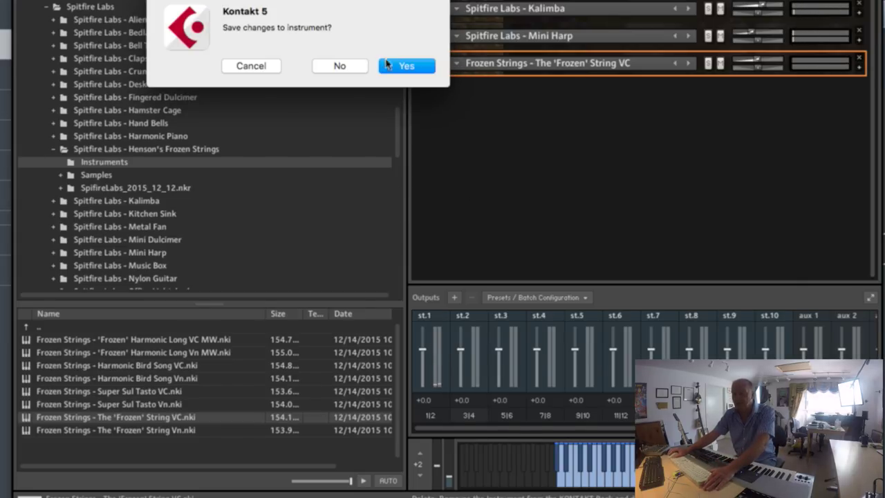
left_click(338, 66)
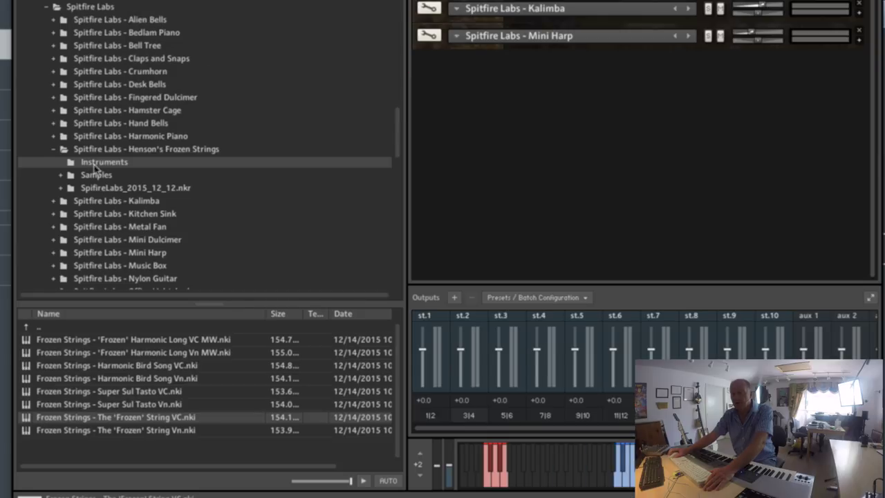
left_click(54, 148)
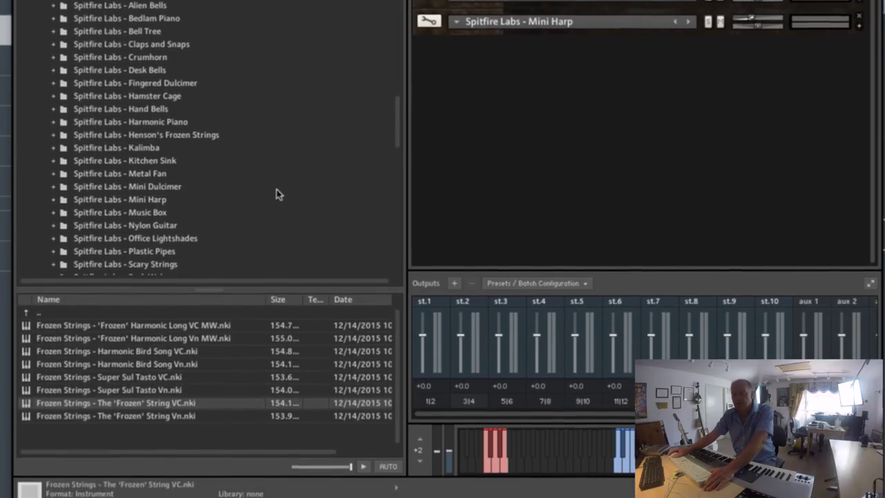
Load Claps and Snaps (2 Small Group) from the Claps and Snaps Instruments folder and maximize all instruments in the rack.
scroll(275, 182, "down", 3)
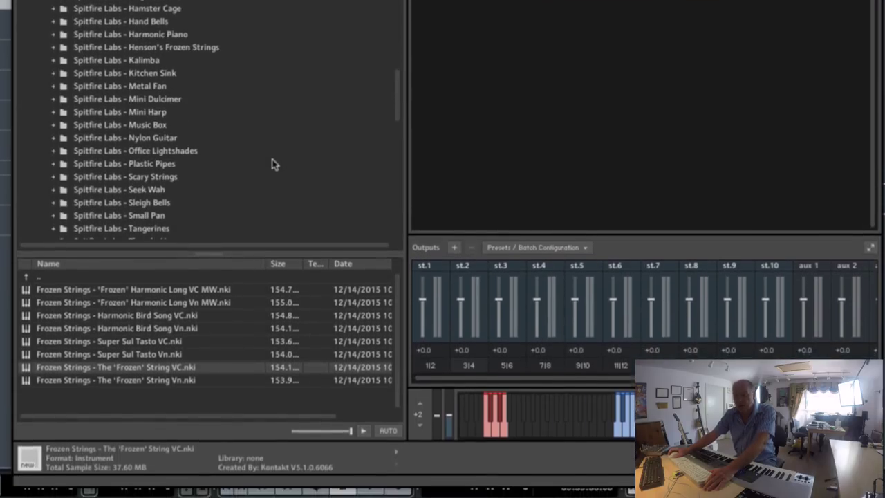
scroll(273, 151, "up", 5)
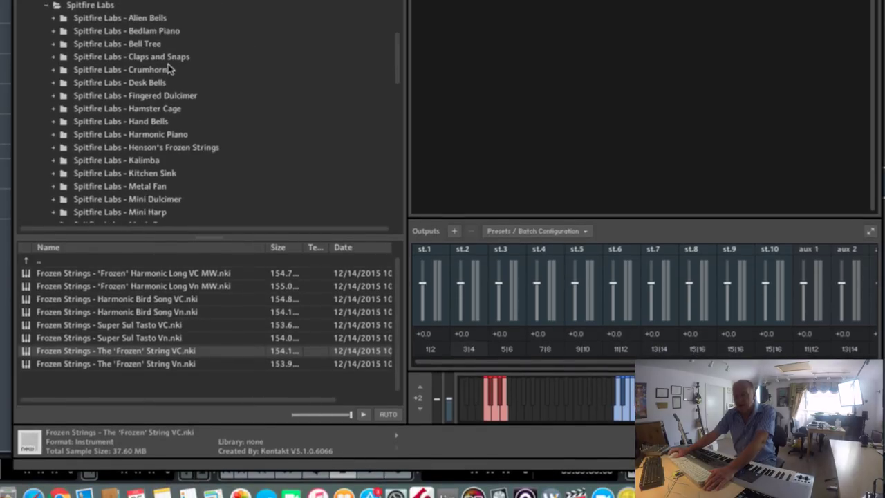
left_click(56, 58)
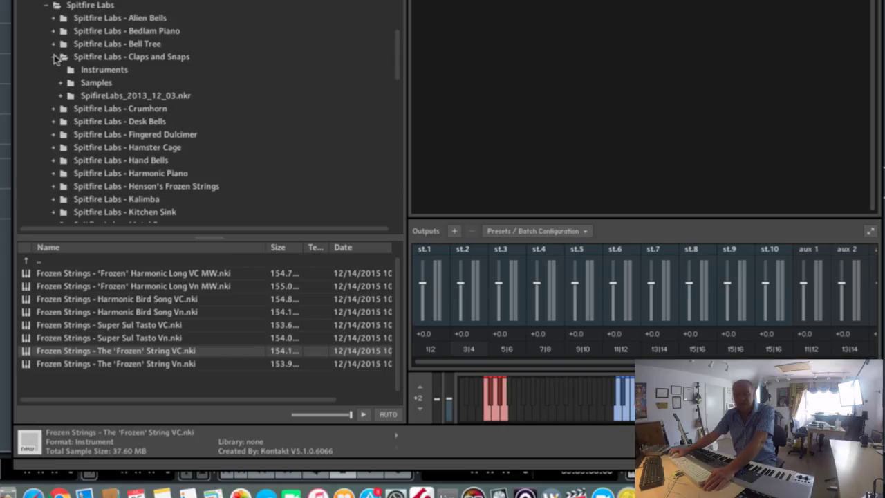
left_click(104, 70)
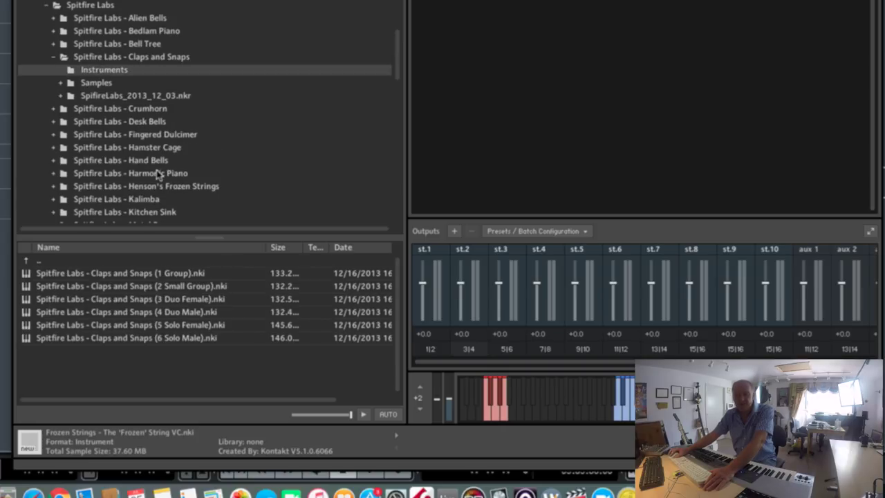
left_click(118, 289)
double_click(107, 290)
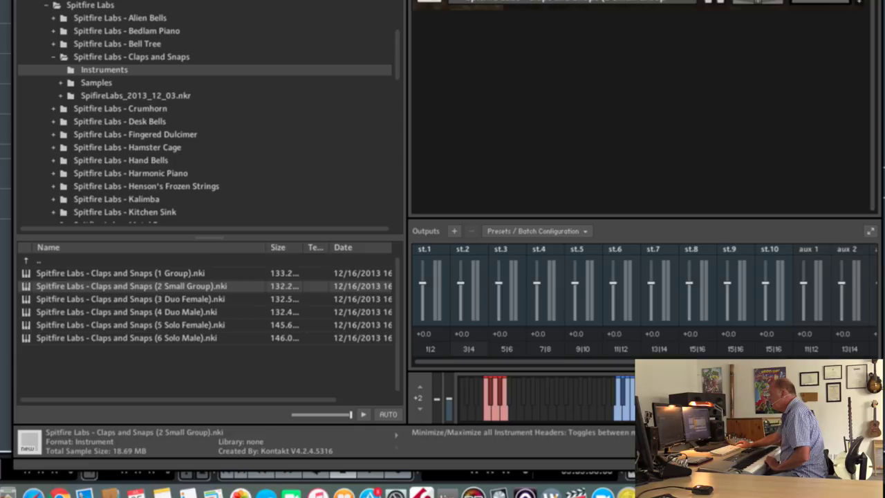
left_click(714, 1)
scroll(632, 98, "down", 5)
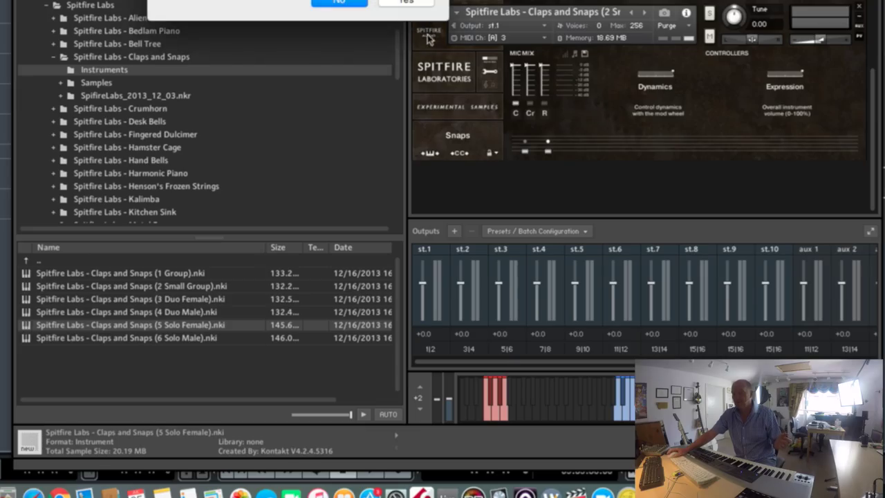
Replace the Claps and Snaps instrument in the rack with 5 Solo Female and afterward with 6 Solo Male.
left_click(402, 3)
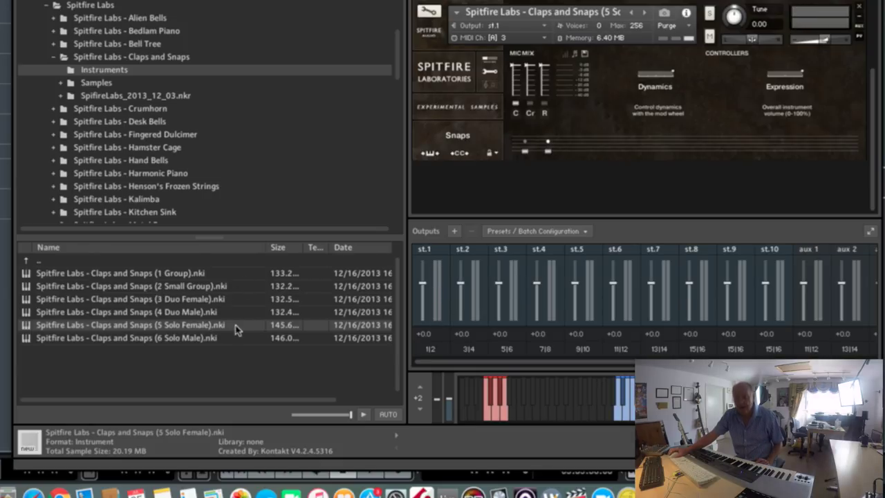
left_click(158, 340)
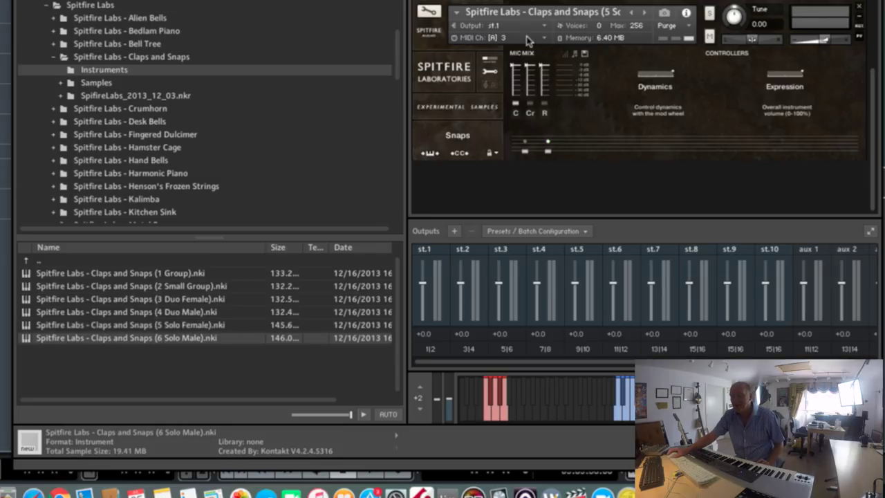
left_click_drag(529, 41, 525, 43)
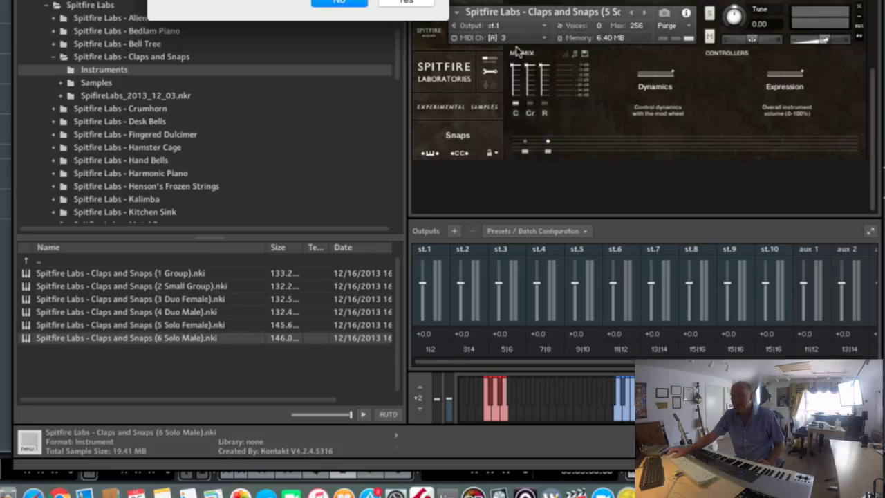
left_click(407, 4)
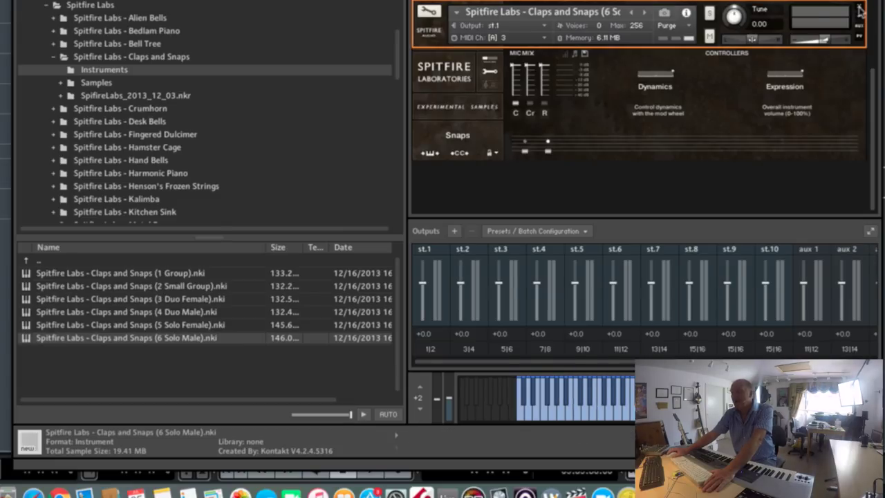
Remove Claps and Snaps (6 Solo Male) from the rack without saving and collapse the Claps and Snaps folder.
left_click(859, 8)
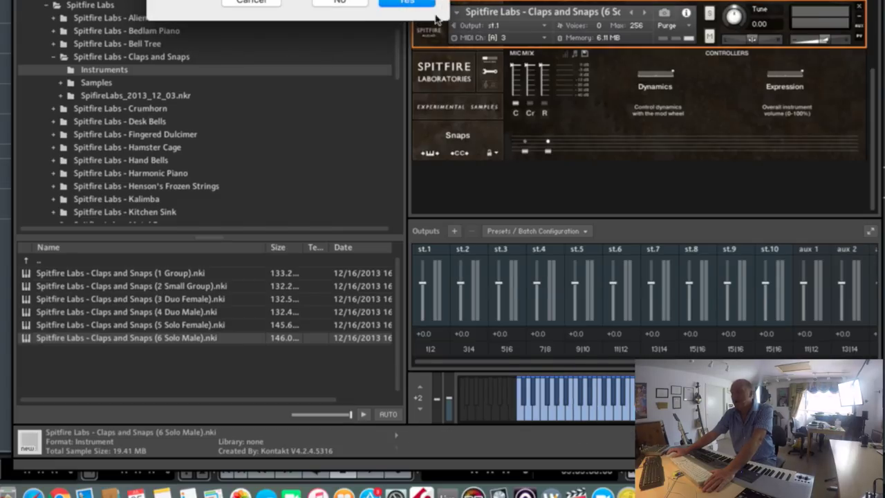
left_click(349, 3)
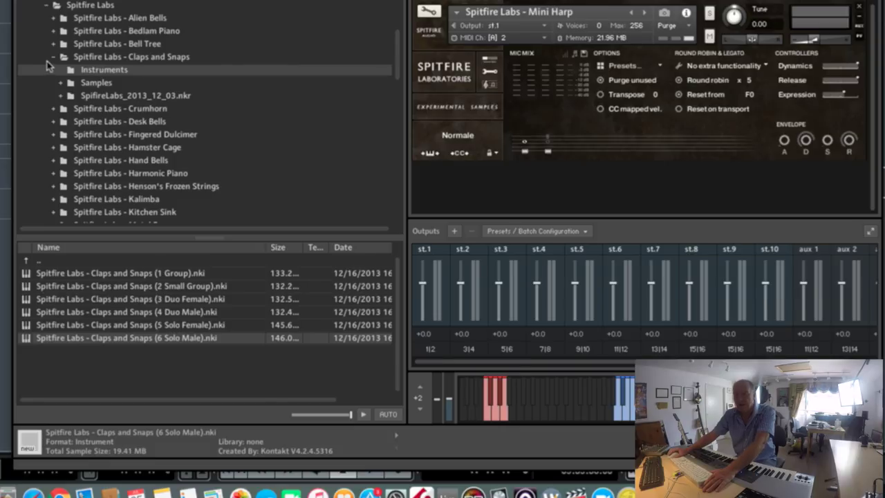
left_click(54, 57)
Add Spitfire Labs - Fingered Dulcimer to the rack from the Fingered Dulcimer Instruments folder.
scroll(235, 86, "down", 7)
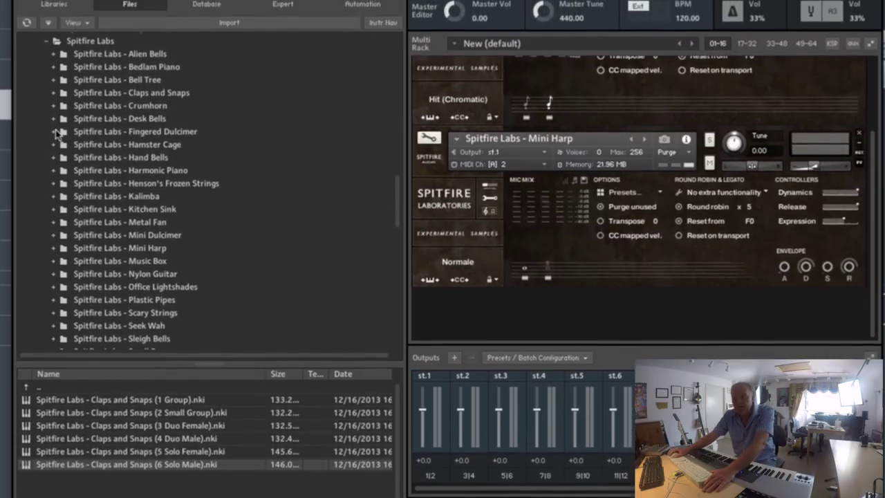
left_click(55, 133)
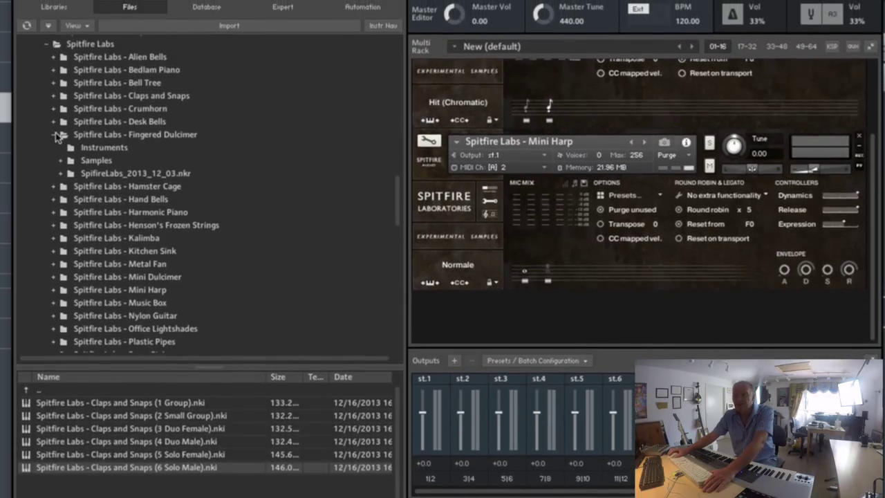
left_click(116, 149)
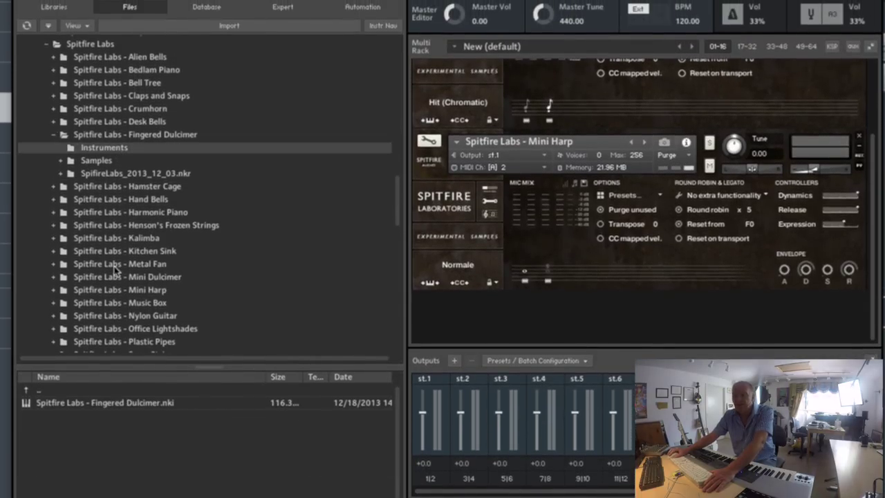
double_click(99, 403)
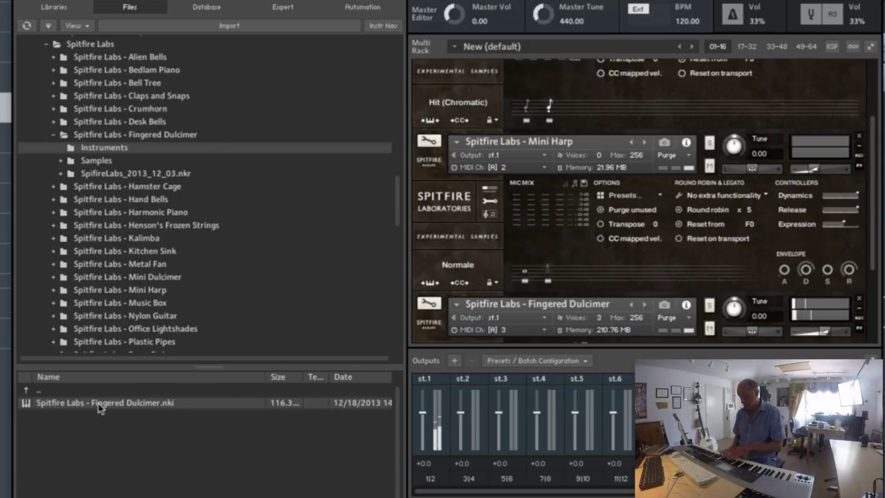
Switch the Mini Harp to the Tremolo articulation and back to Normale while the arrangement runs.
left_click(546, 271)
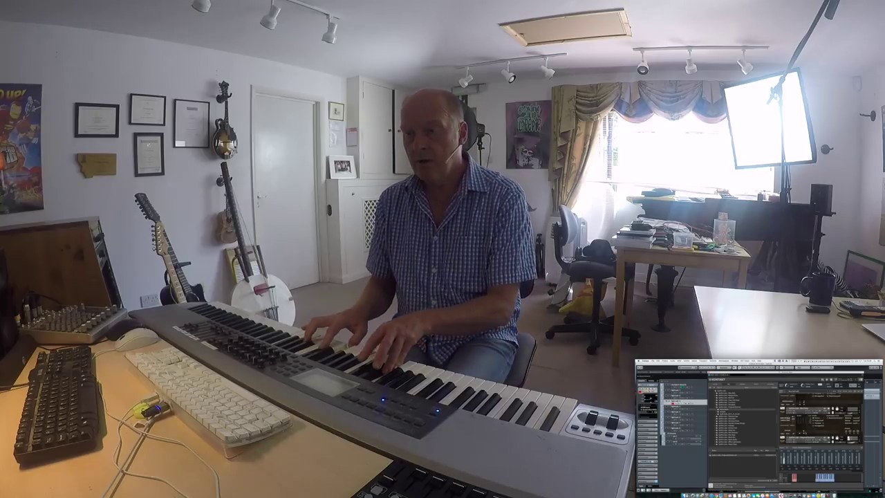
left_click(684, 401)
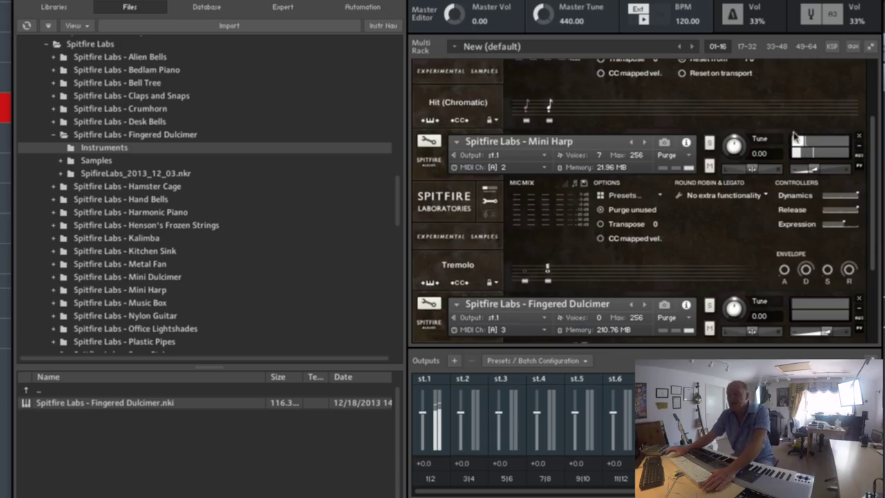
scroll(874, 195, "down", 5)
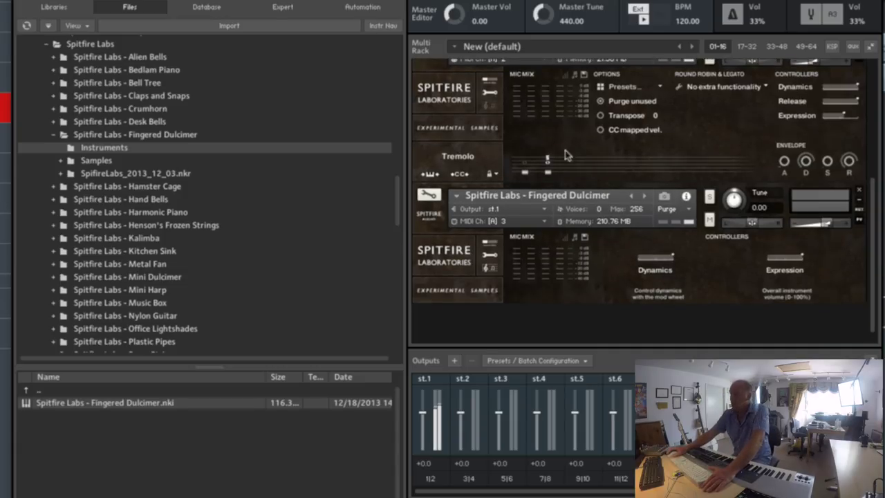
left_click(525, 168)
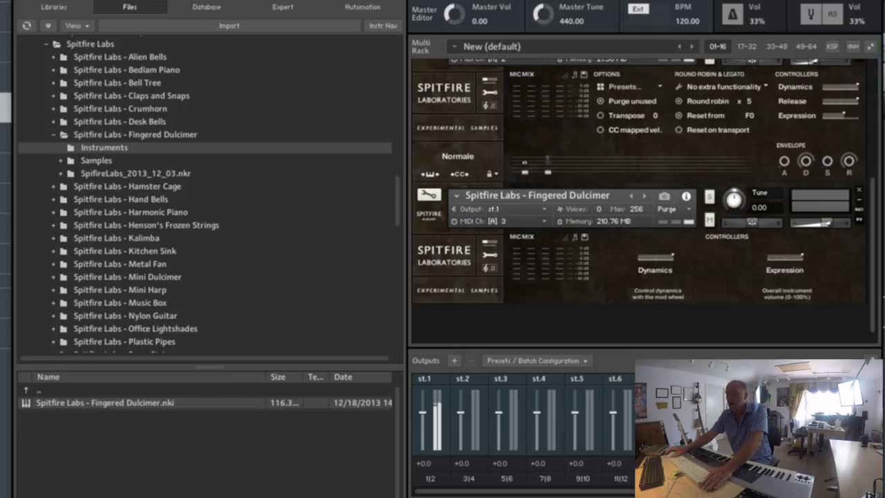
Remove the Fingered Dulcimer from the rack and switch the Mini Harp to Tremolo and back to Normale.
left_click(859, 192)
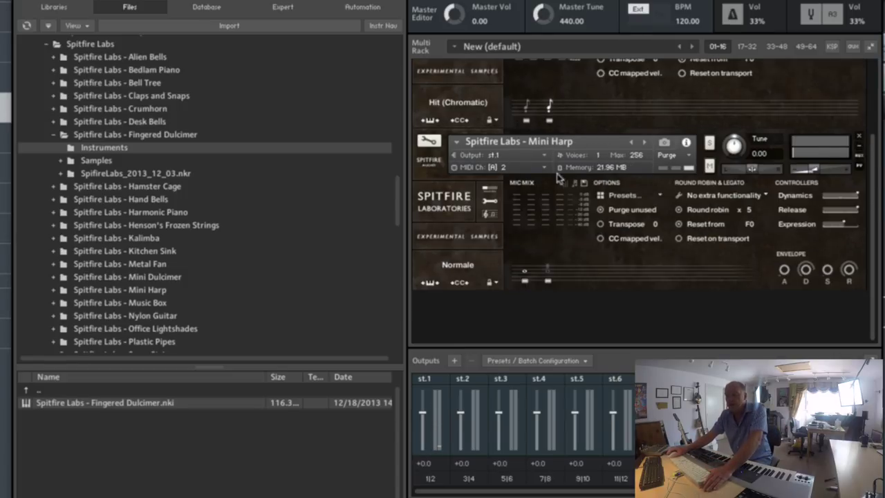
left_click(546, 272)
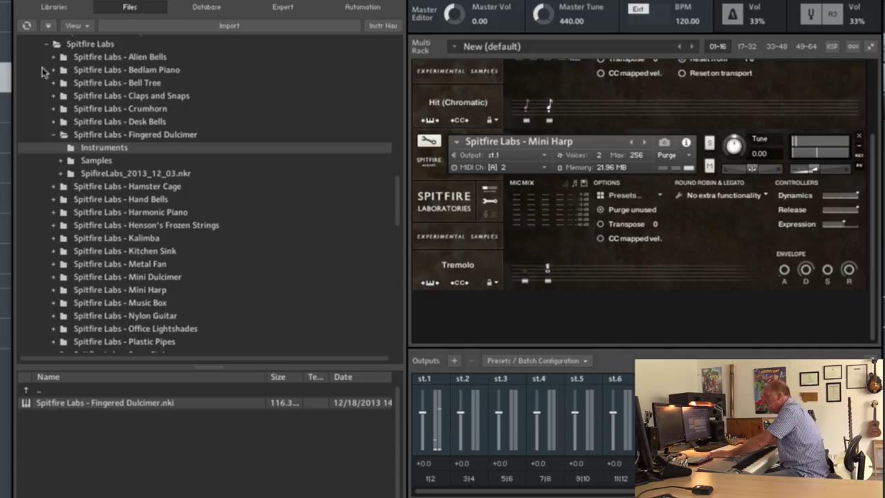
left_click(525, 273)
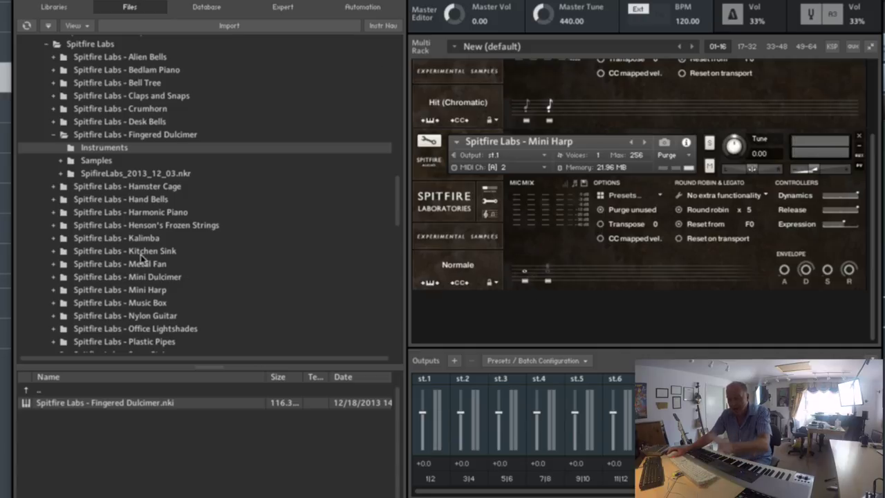
Add Harmonic Piano to the rack from the Instruments folder of Spitfire Labs - Harmonic Piano.
left_click(53, 212)
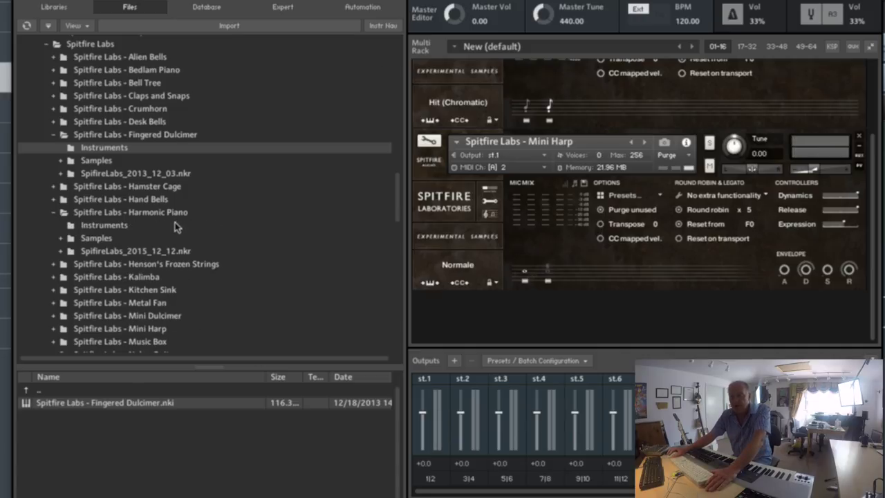
left_click(104, 225)
double_click(61, 403)
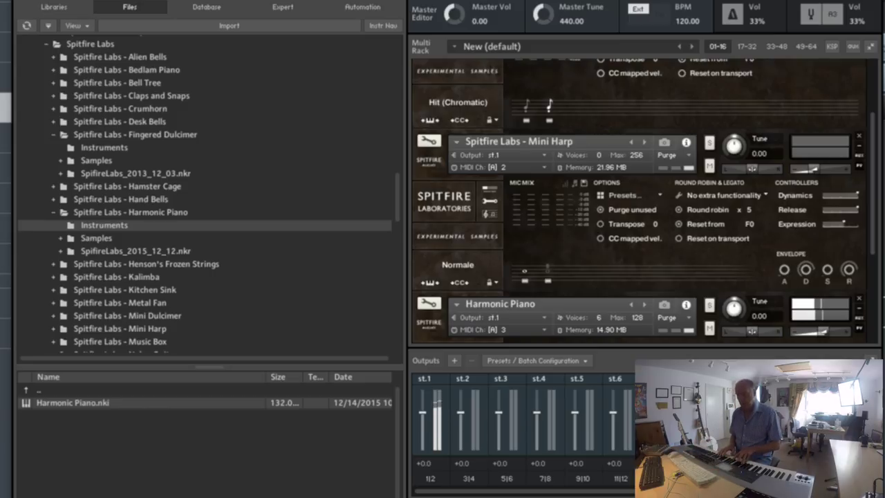
Record a Harmonic Piano take on the Spit-Lab- 3 track from the project's start and stop the transport.
mouse_move(824, 330)
left_mouse_down()
mouse_move(843, 335)
mouse_move(825, 338)
left_mouse_up()
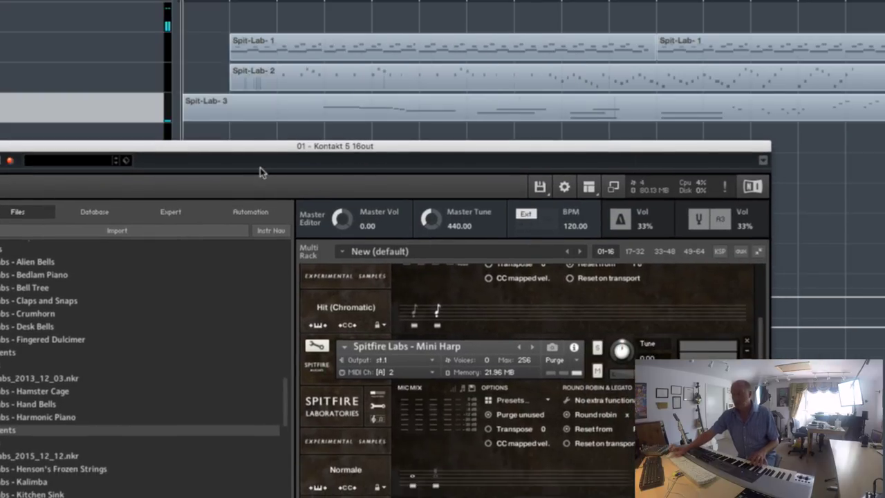
key("space")
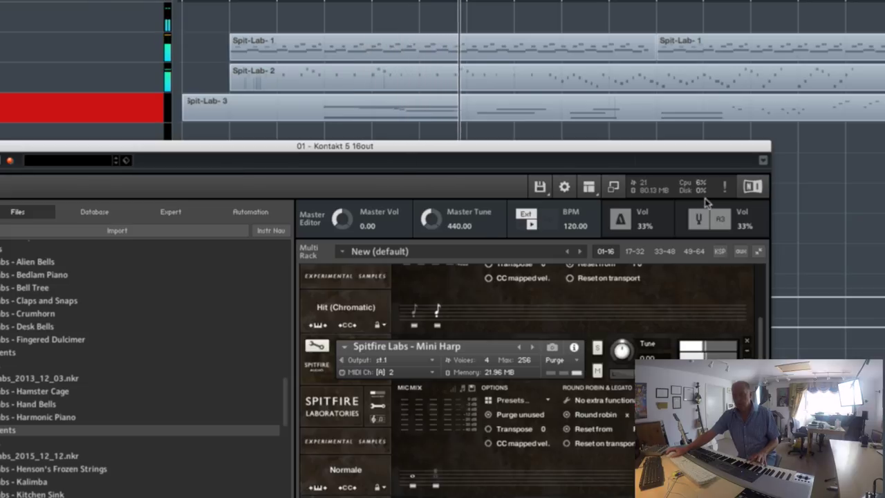
key("space")
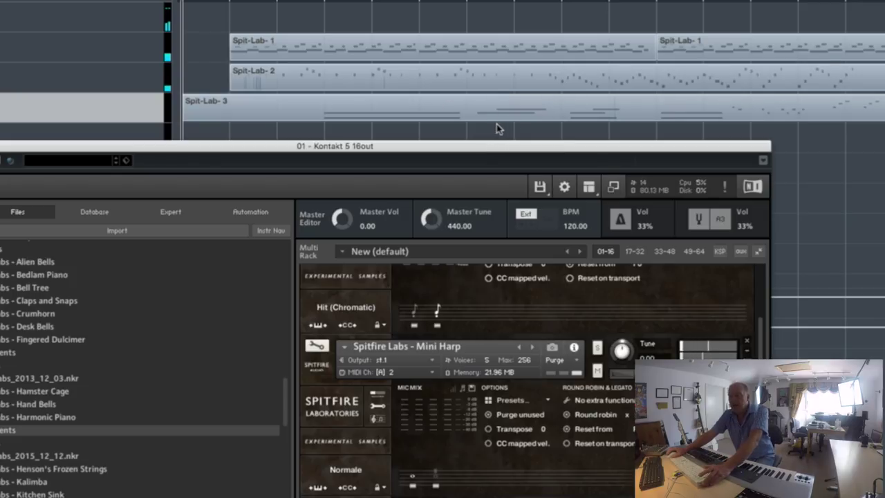
Split the Spit-Lab- 3 part at bar 5 and delete the portion after the cut.
key("3")
left_click(467, 116)
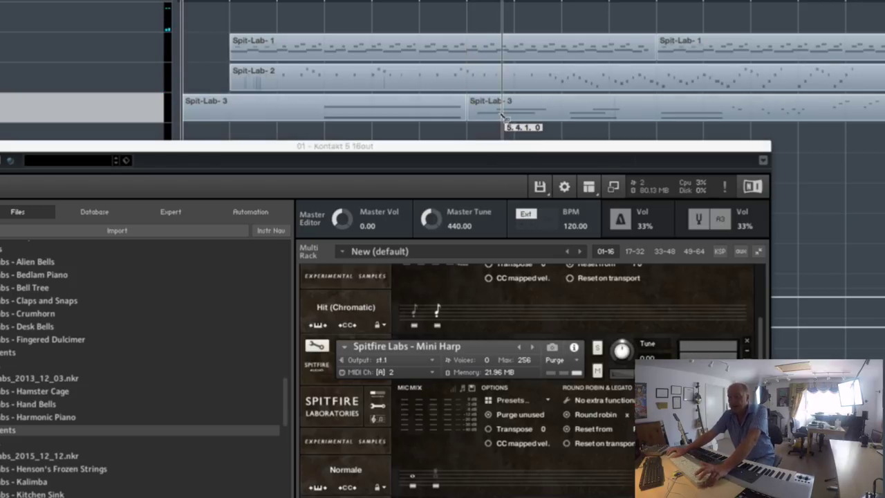
key("Delete")
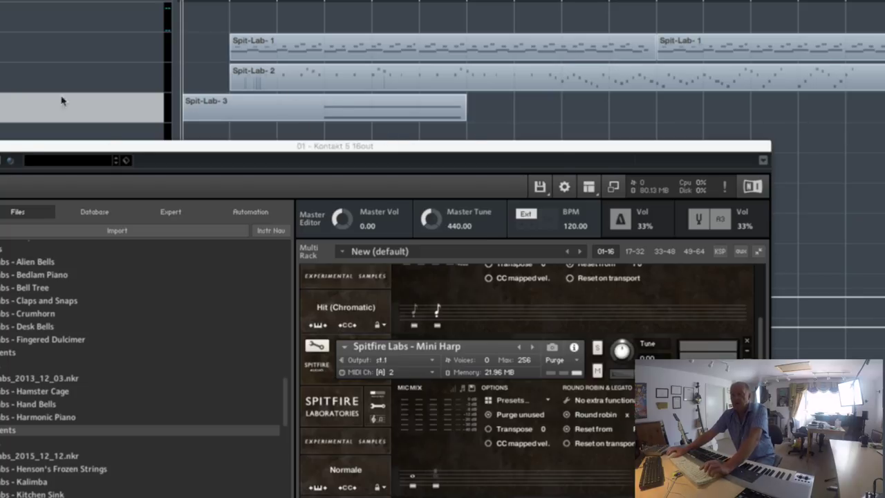
Render the remaining Spit-Lab- 3 part in place.
left_click(328, 112)
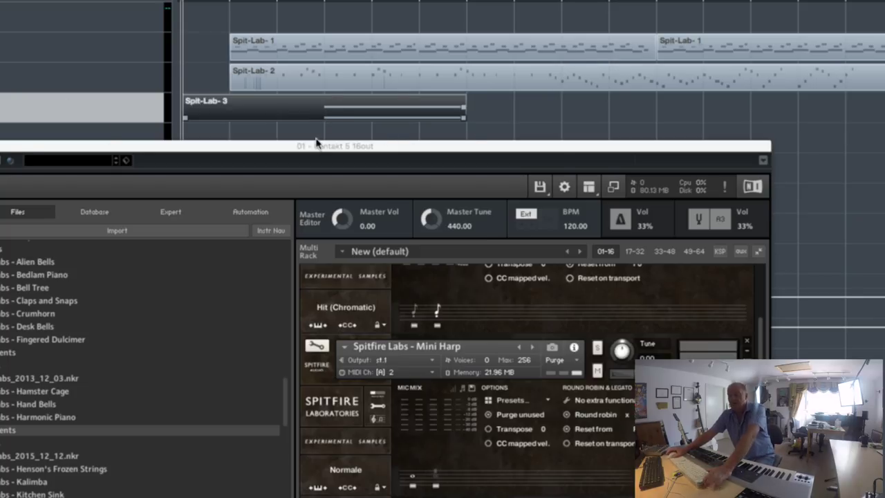
key("ctrl+shift+r")
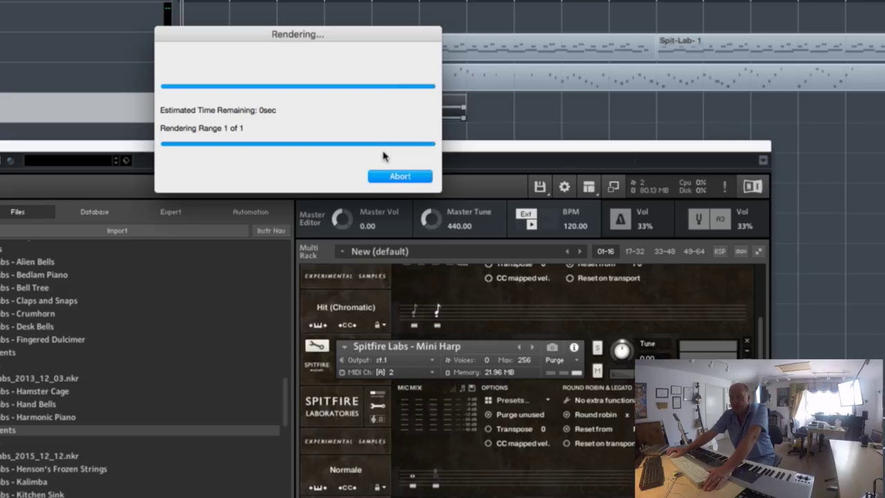
Cut the rendered Kontakt 5 16out 01 audio event from its track and remove the four rendered audio tracks.
left_click_drag(429, 149, 698, 14)
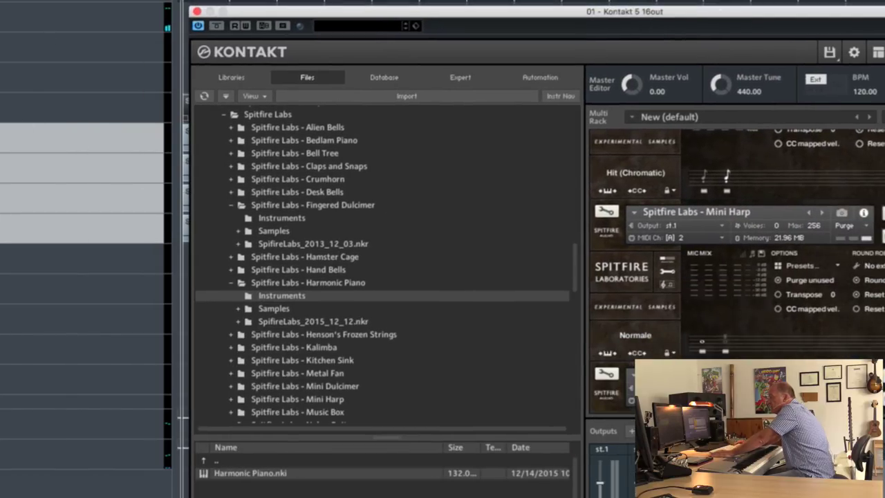
left_click(197, 12)
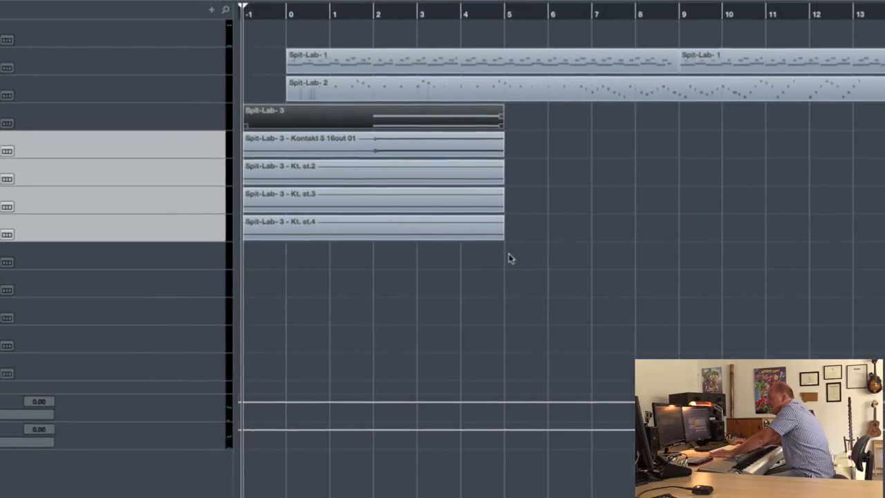
left_click(402, 154)
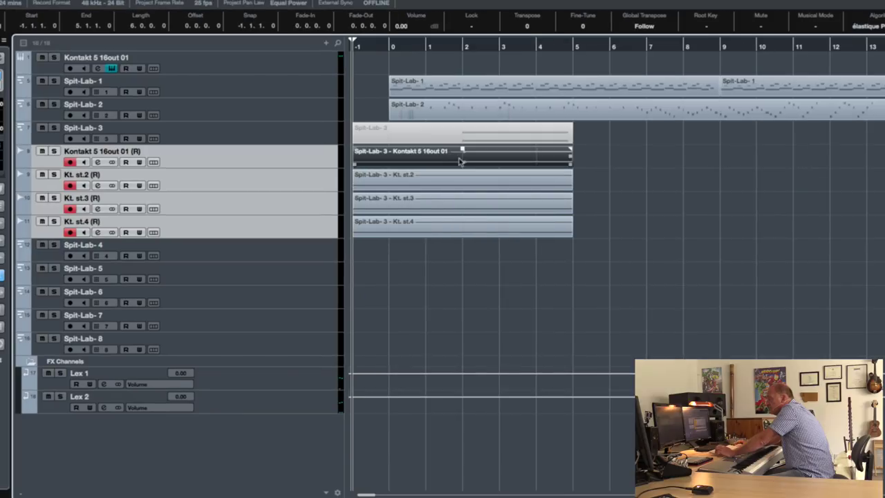
key("Delete")
right_click(223, 159)
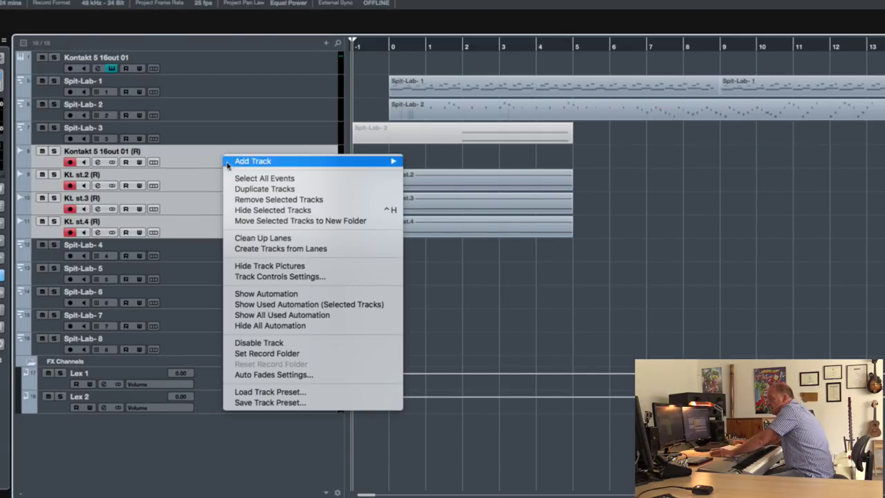
left_click(284, 199)
left_click(539, 167)
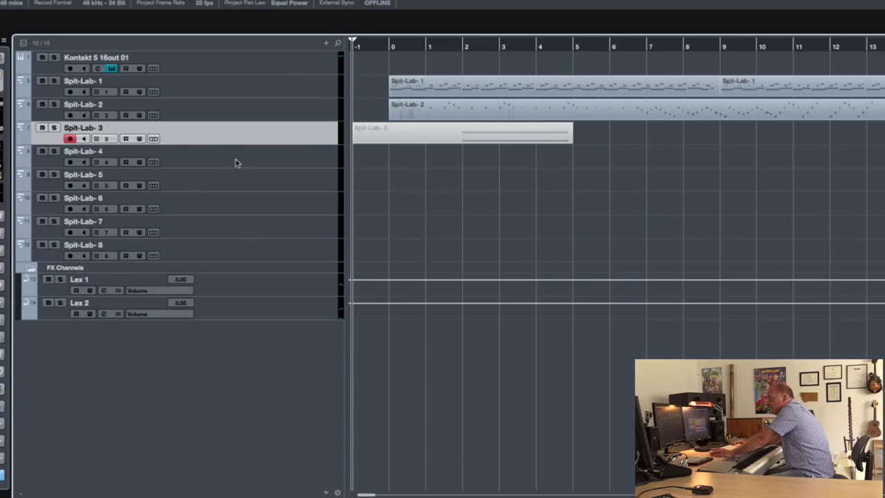
Add a stereo audio track named HarmP below Spit-Lab- 8 and paste the rendered event at the project's start.
left_click(265, 247)
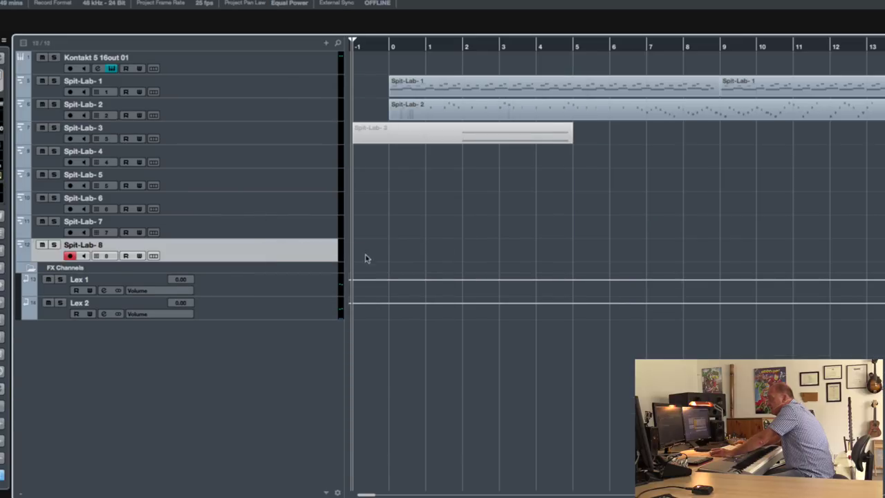
right_click(284, 250)
mouse_move(443, 254)
left_click(539, 255)
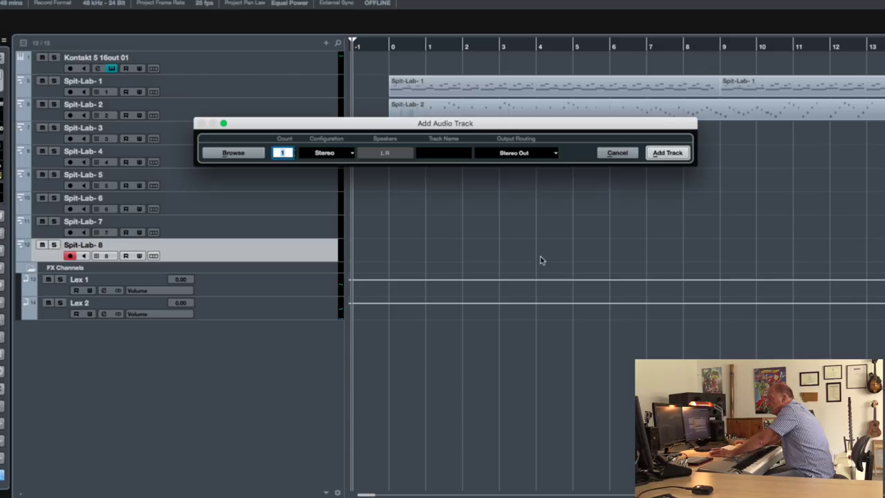
key("Tab")
type("Harm")
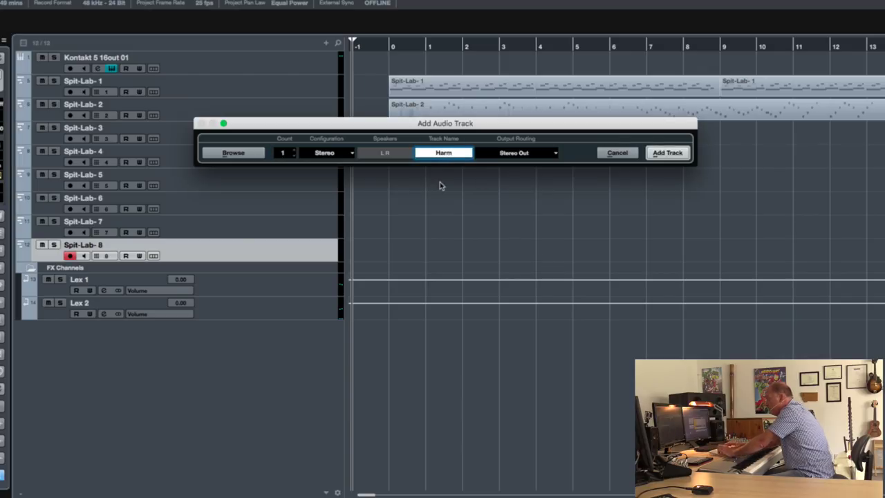
type("P")
key("Return")
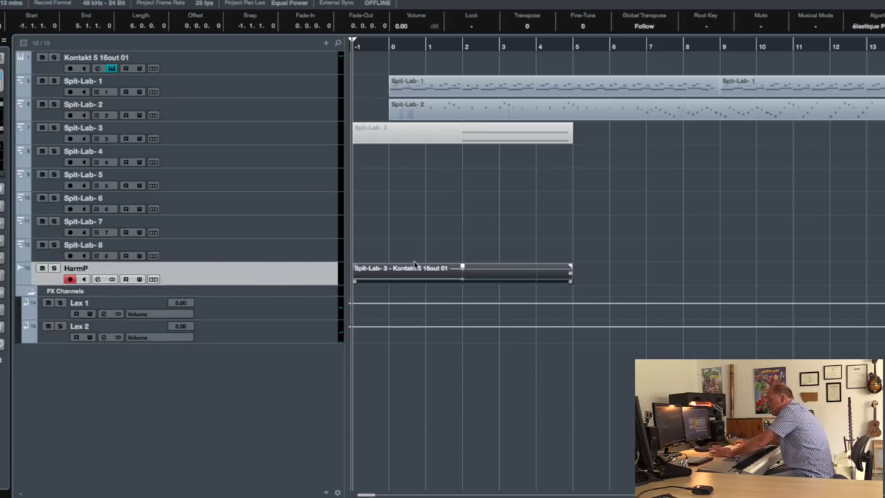
Raise the HarmP event's volume to 9.30 dB and trim its end to just before bar 2.
left_click_drag(461, 271, 465, 233)
key("space")
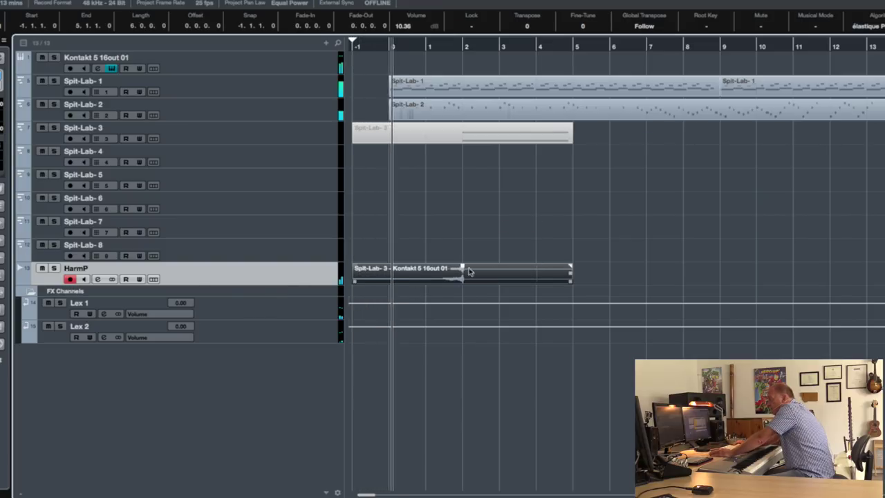
left_click_drag(570, 284, 465, 283)
left_click_drag(417, 267, 417, 280)
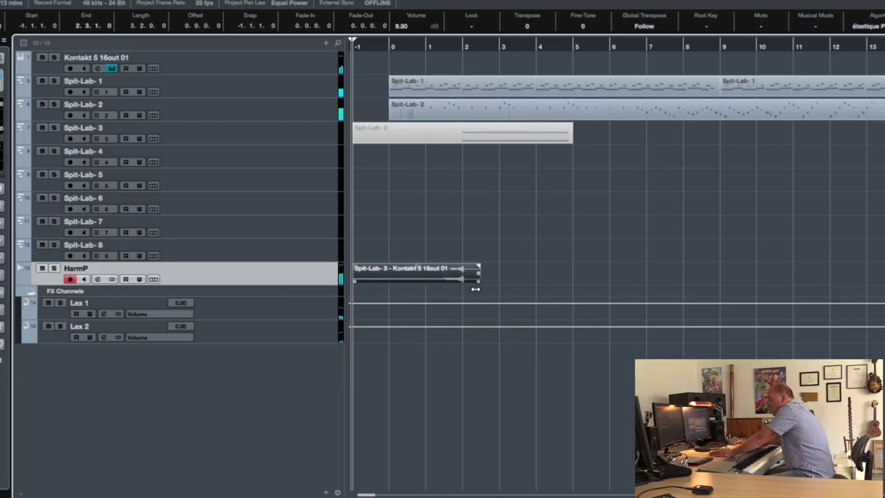
key("h")
key("h")
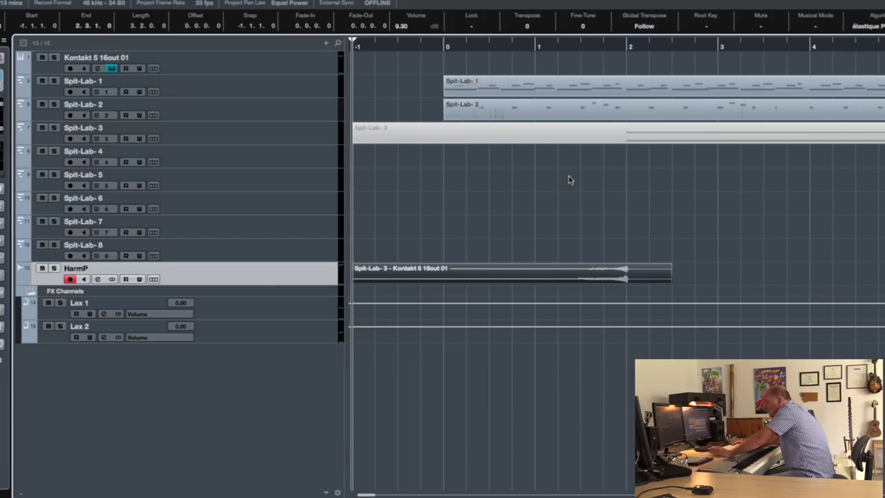
mouse_move(670, 280)
left_click_drag(669, 289, 621, 277)
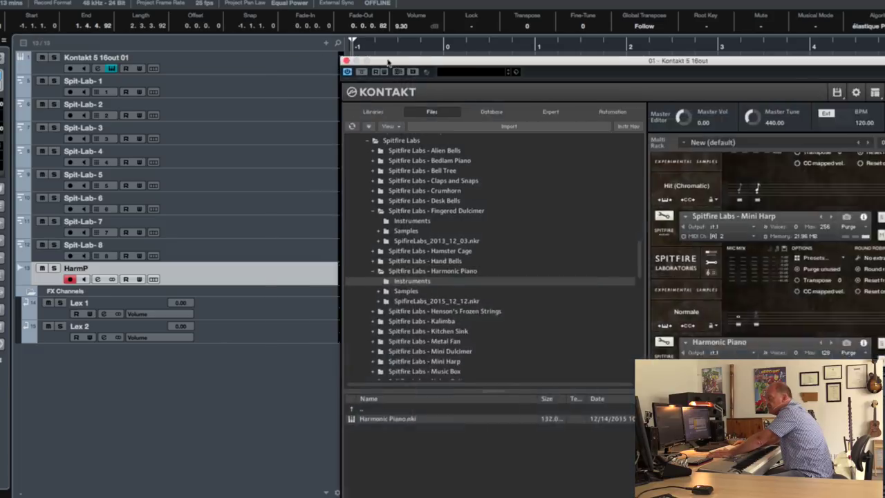
Open the MixConsole and send the HarmP channel to Lex 1 at -17.2 dB.
left_click_drag(378, 60, 211, 377)
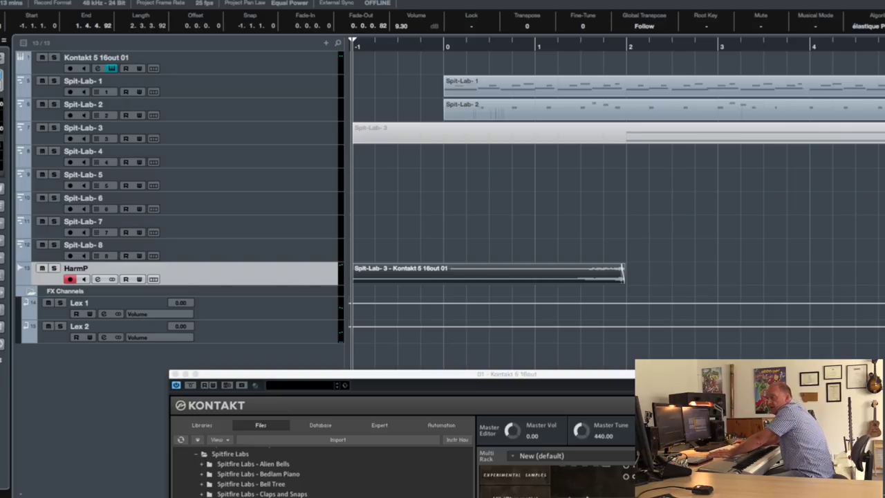
key("F3")
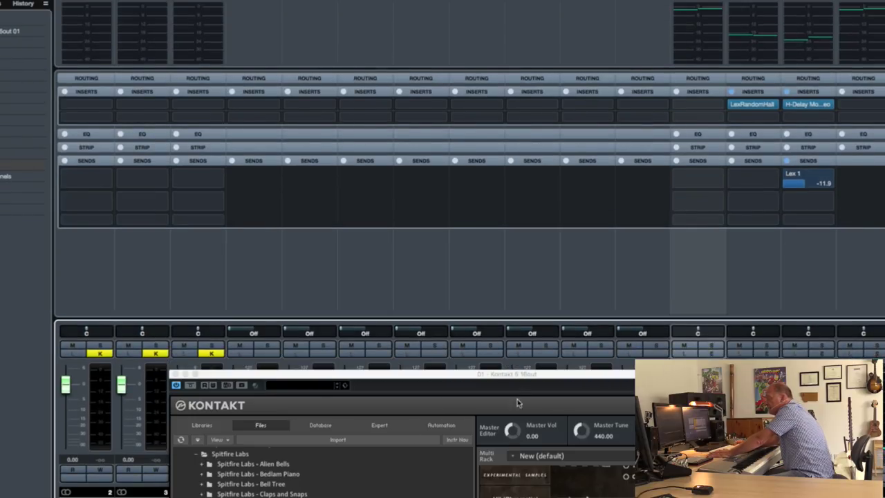
left_click(419, 371)
key("super+w")
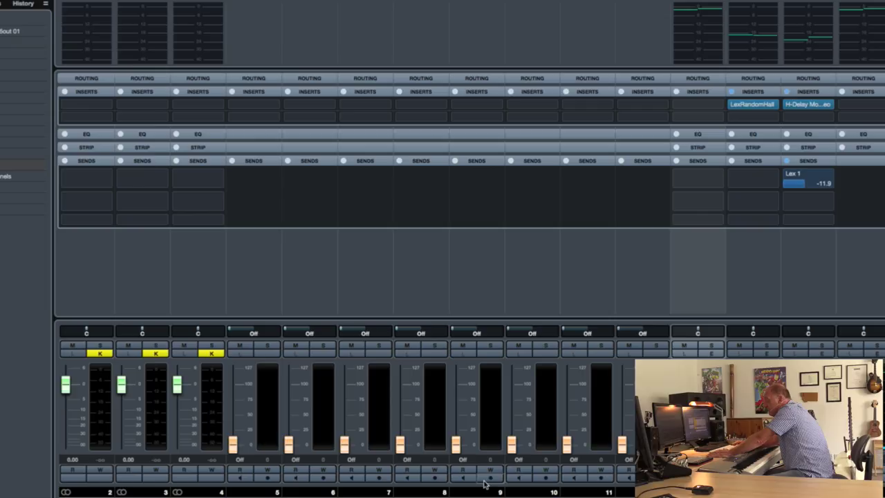
left_click(718, 180)
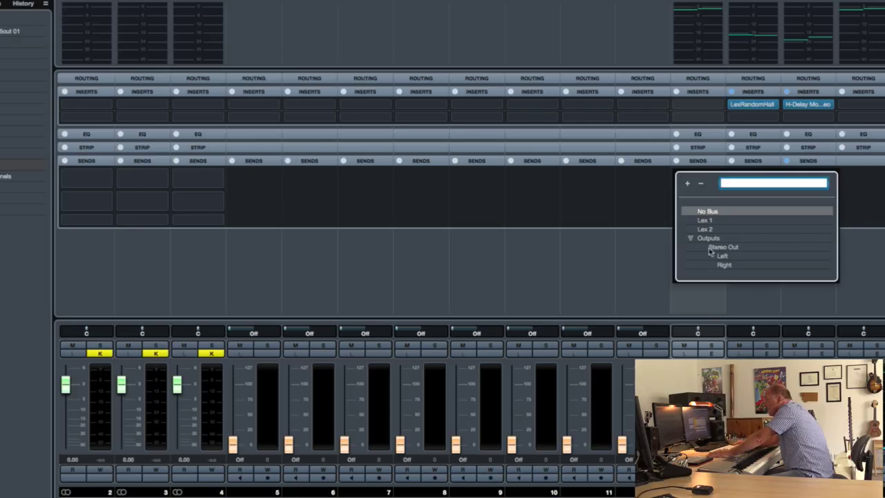
left_click(693, 220)
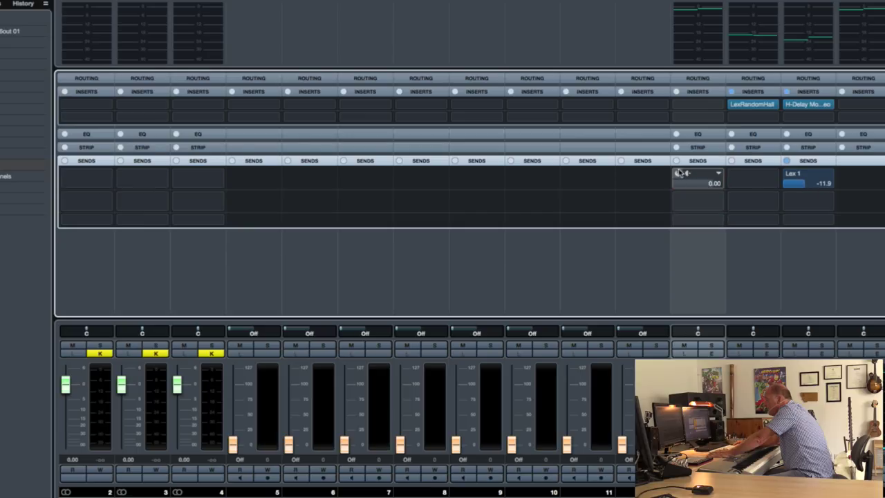
left_click(677, 174)
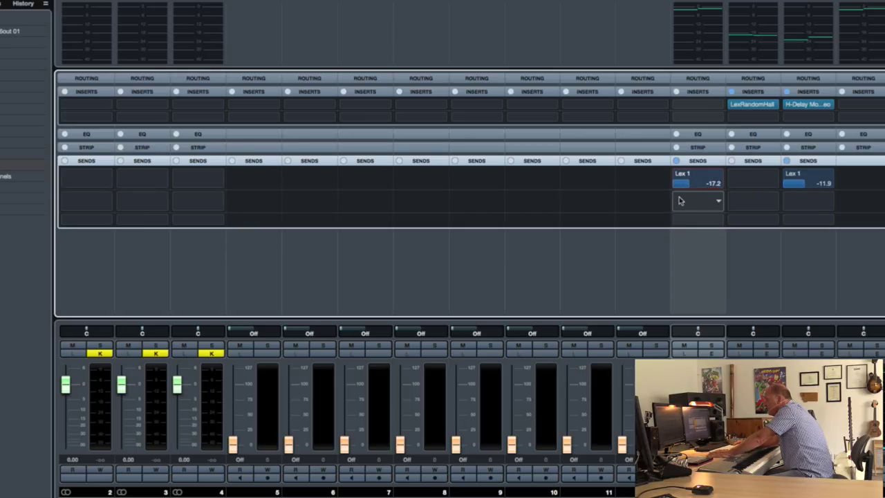
Add a second HarmP send to Lex 2 at -5.55 dB and close the MixConsole.
left_click(679, 201)
left_click(711, 253)
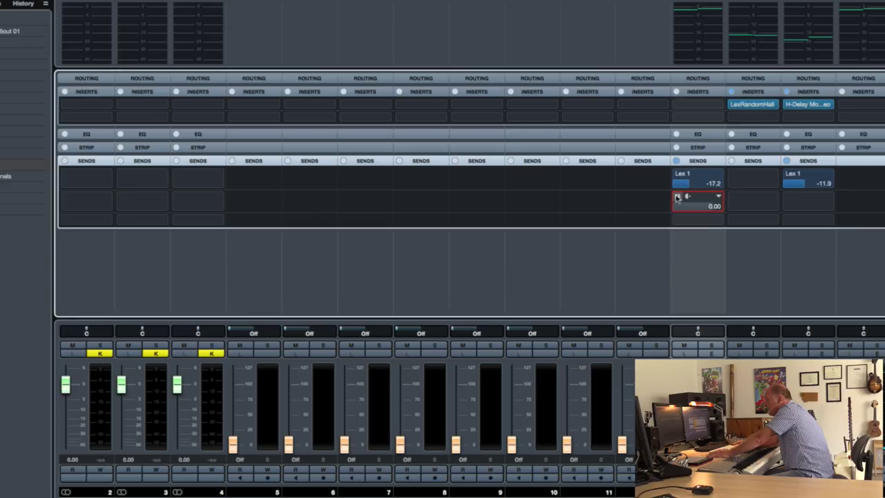
left_click(677, 197)
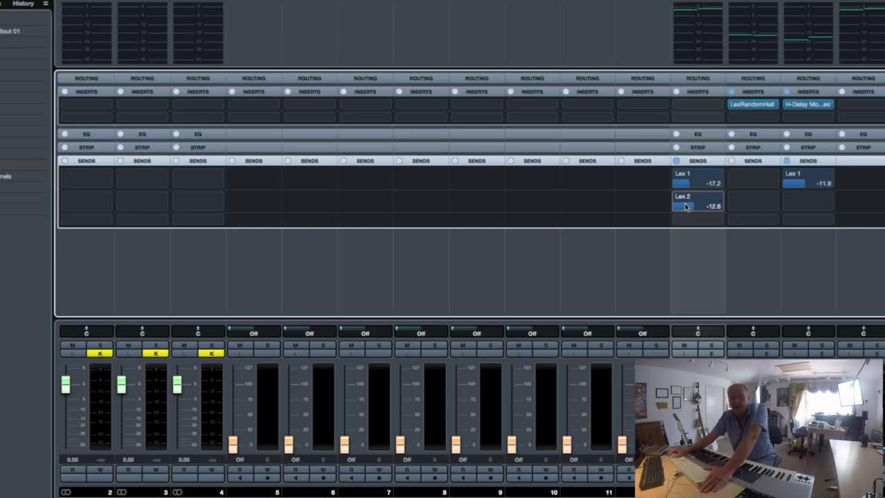
mouse_move(686, 197)
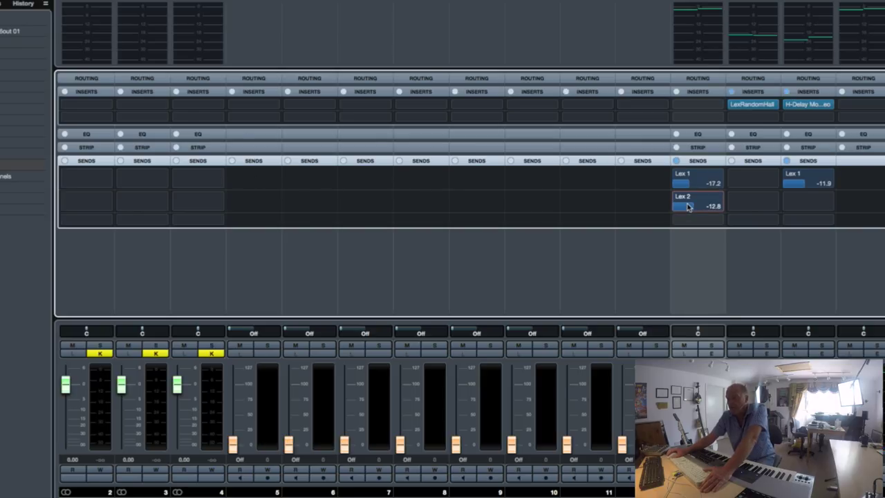
mouse_move(702, 222)
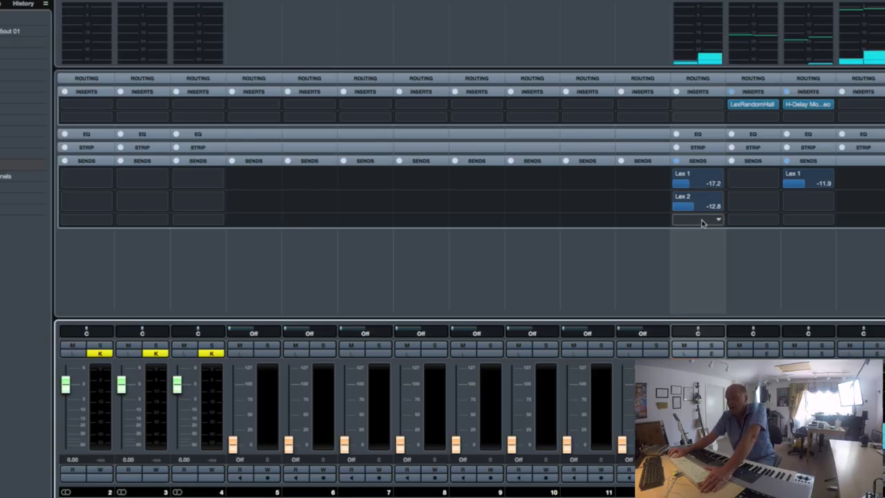
left_click_drag(688, 205, 703, 206)
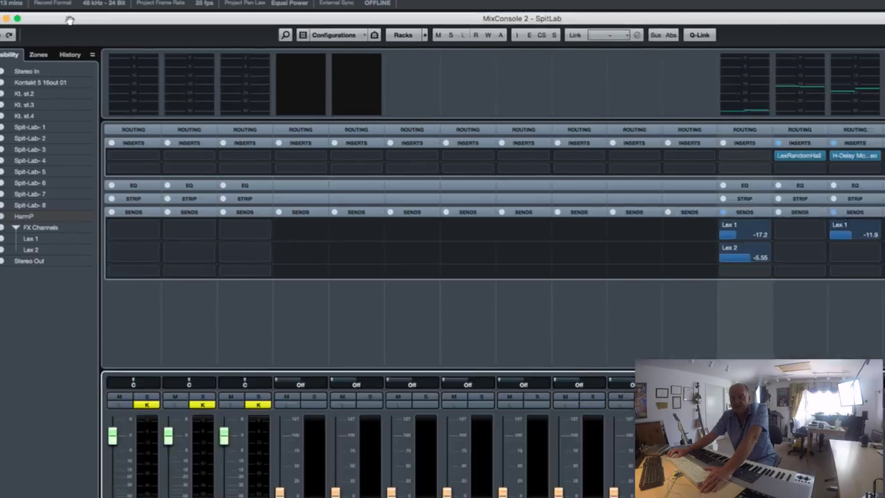
key("F3")
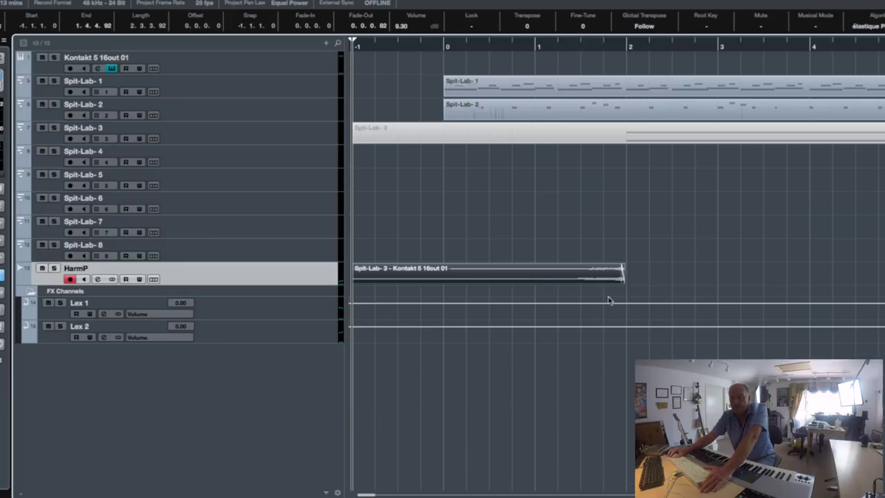
Shift the HarmP event to start near bar 1 and give it a fade-in of about 1.3 bars and a lower volume.
left_click_drag(546, 277, 731, 276)
key("space")
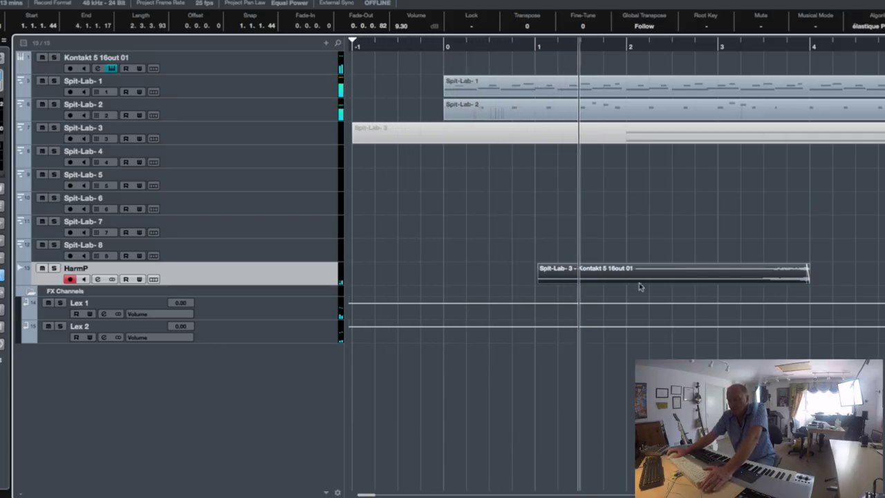
left_click_drag(542, 269, 660, 265)
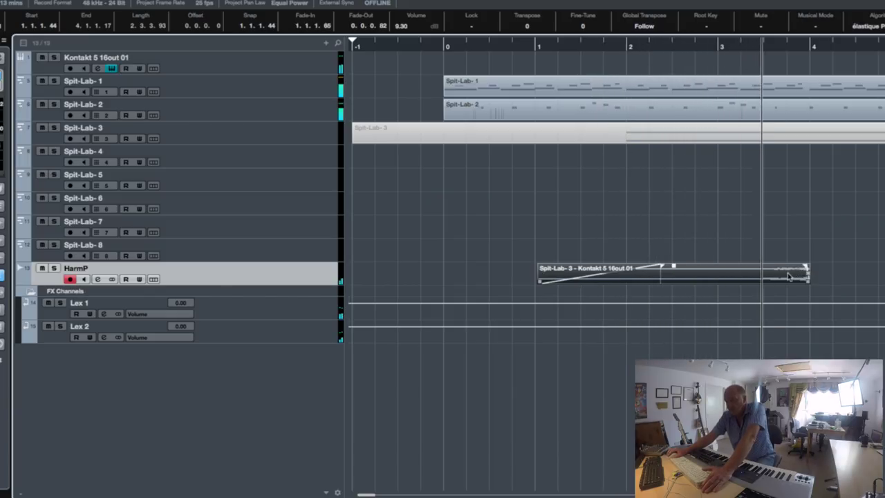
left_click_drag(674, 266, 674, 278)
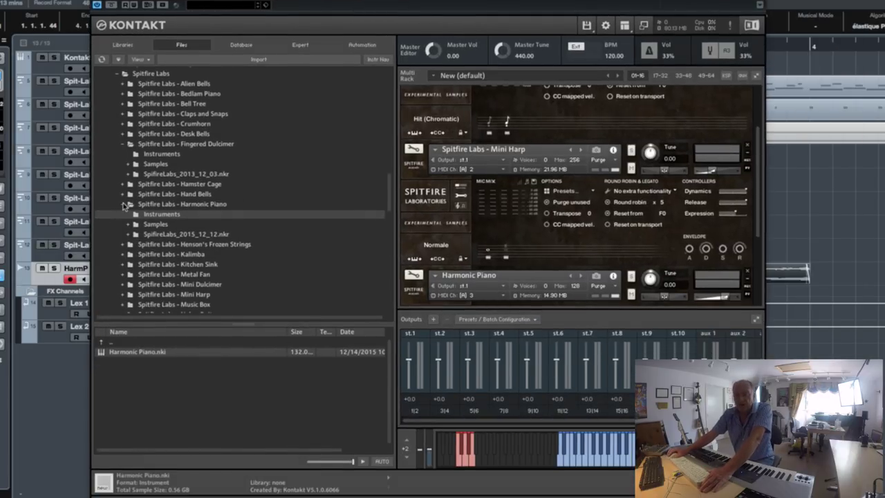
Add the Spitfire Labs - Nylon Guitar instrument to the Kontakt rack and bring it into view.
left_click(125, 205)
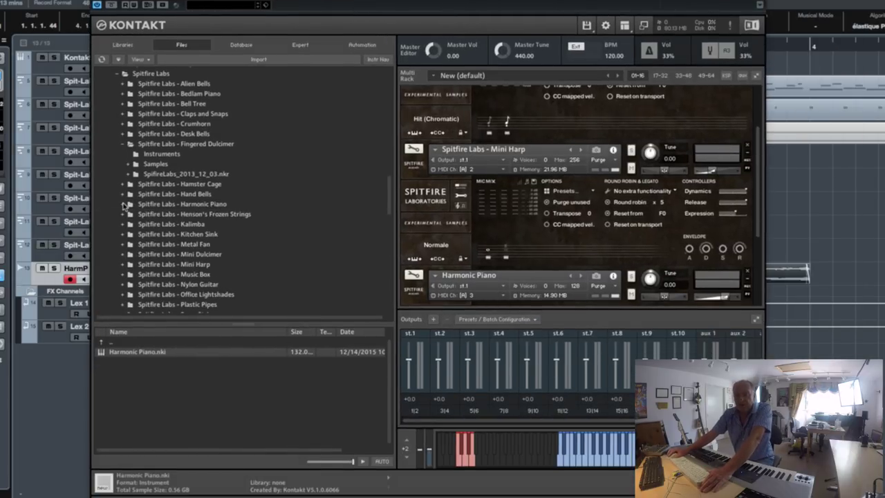
scroll(267, 272, "down", 1)
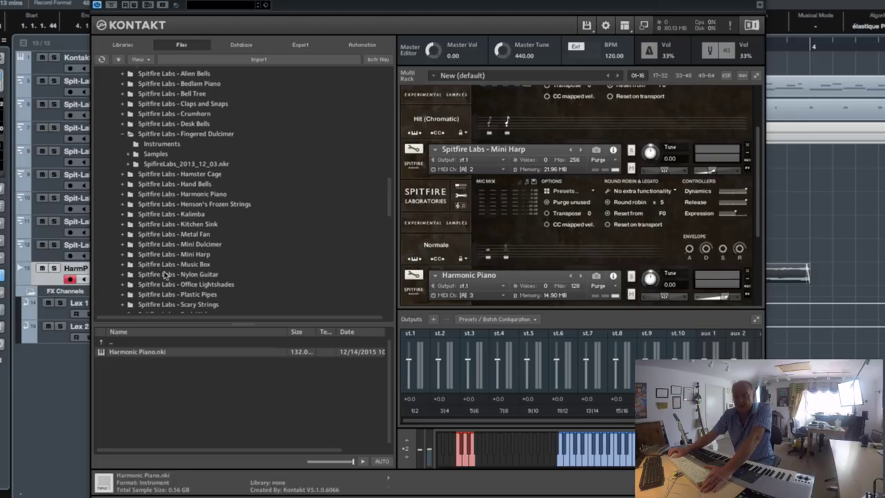
left_click(165, 274)
left_click(140, 352)
double_click(128, 353)
left_click_drag(753, 161, 770, 312)
Record a Nylon Guitar take on the Spit-Lab- 4 track and delete the recorded part.
left_click_drag(210, 9, 428, 3)
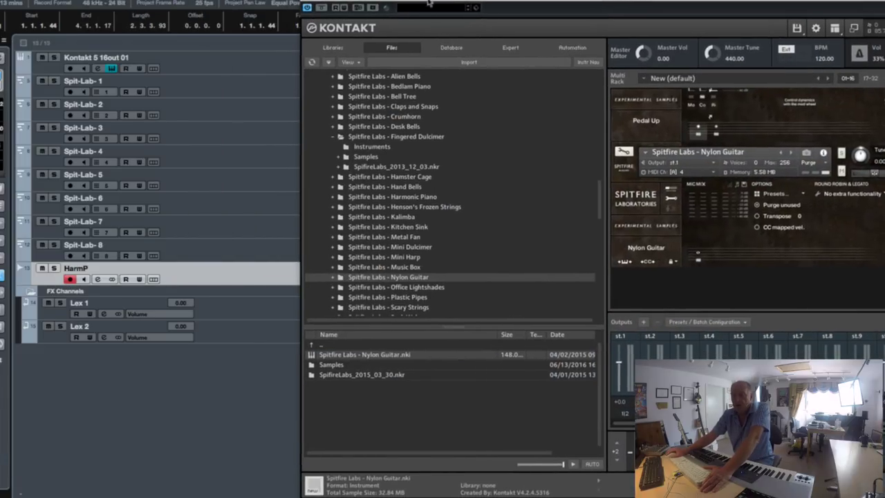
left_click(204, 159)
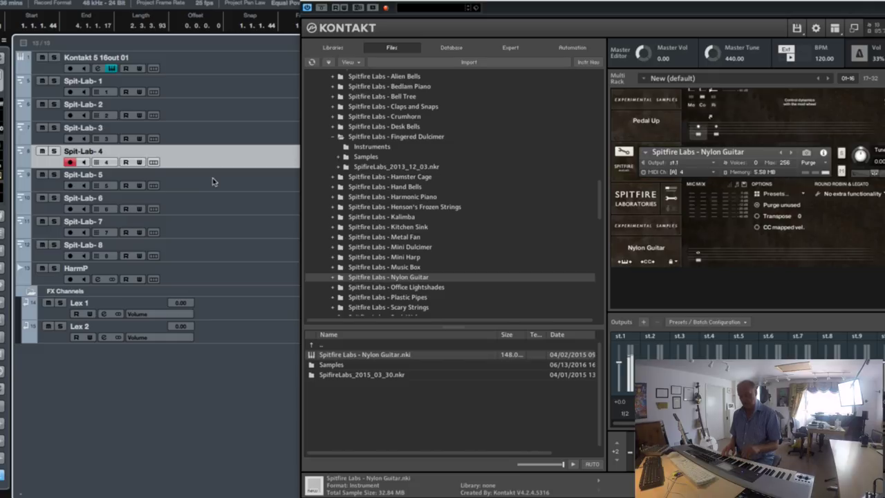
key("KP_Multiply")
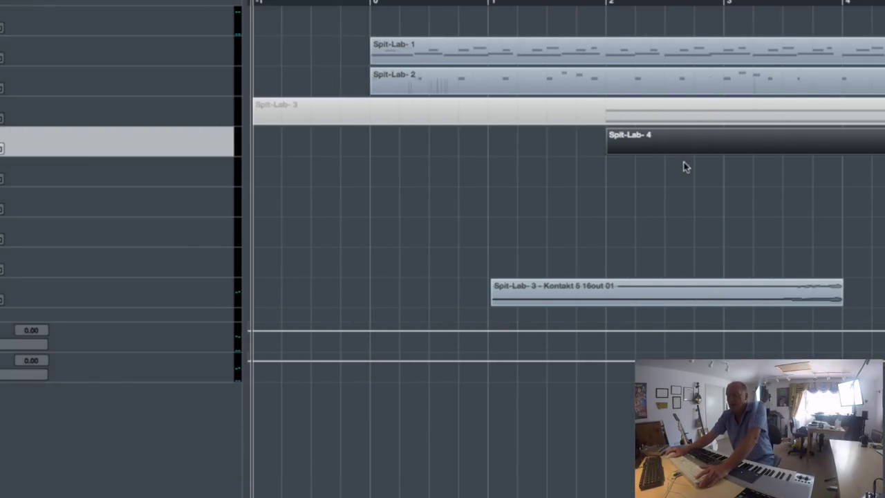
key("Delete")
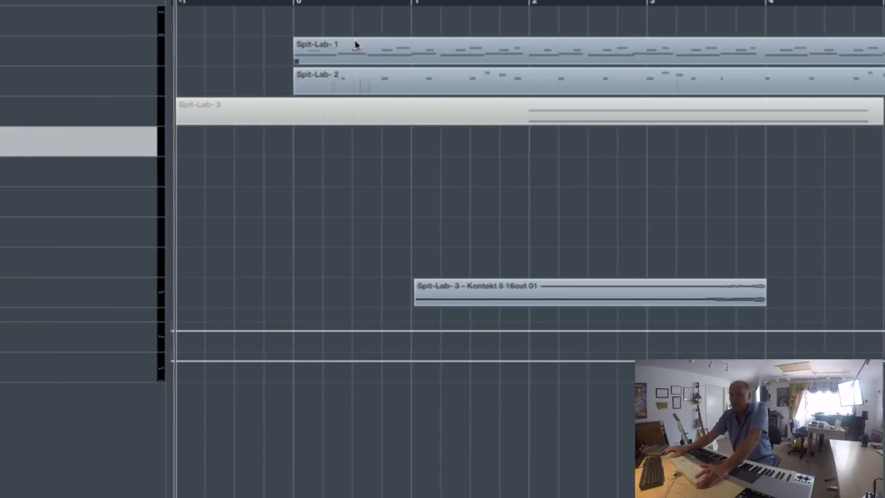
Set the right locator and cursor to bar 3 and record successive Nylon Guitar takes on Spit-Lab- 4, keeping the last take.
left_click_drag(89, 3, 600, 26)
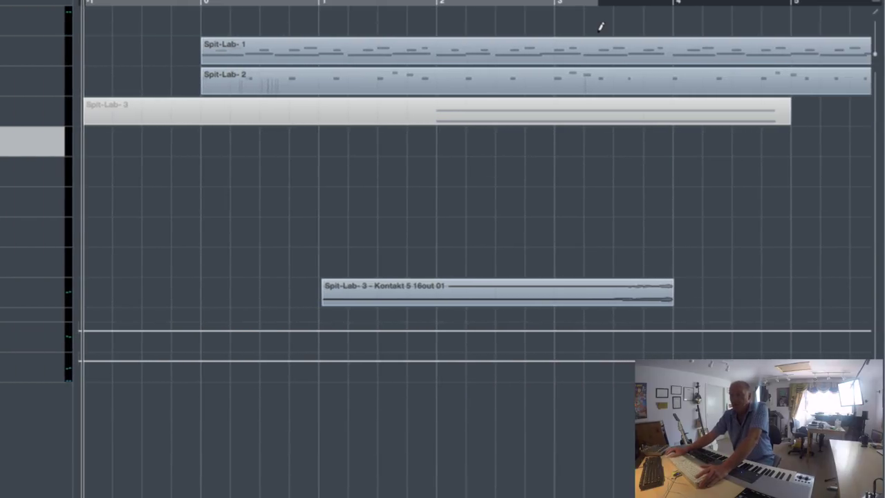
left_click(557, 21)
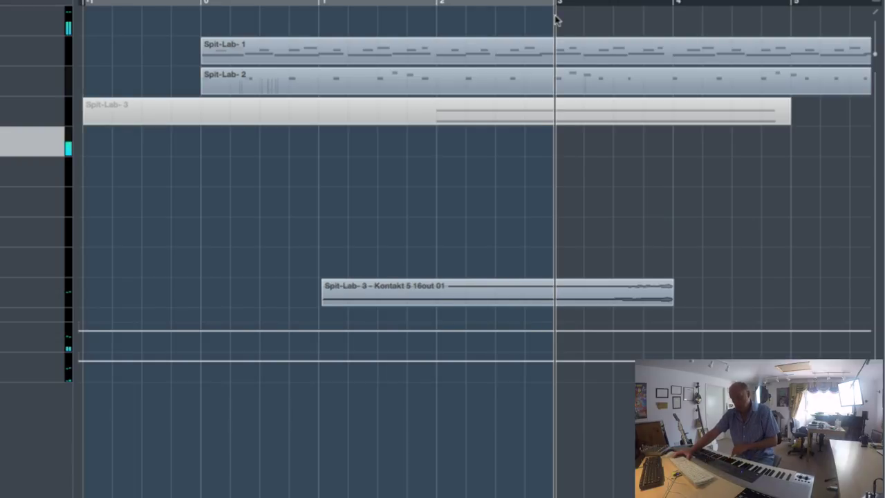
key("KP_Multiply")
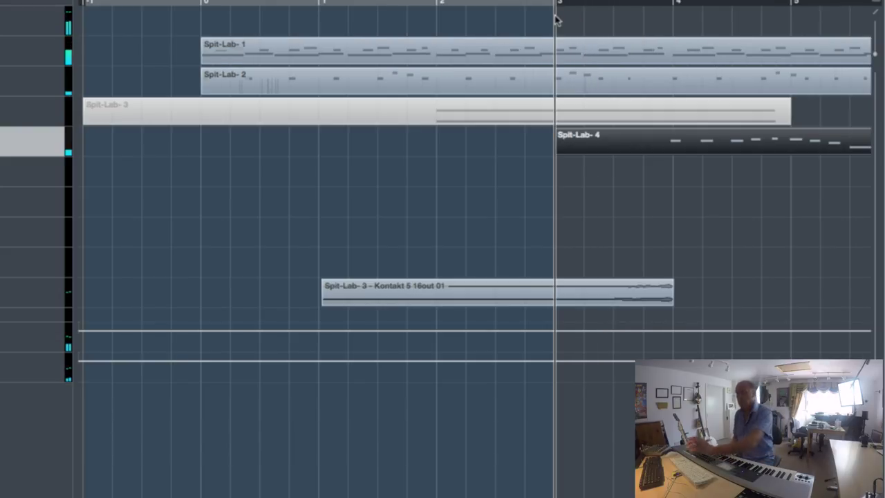
key("space")
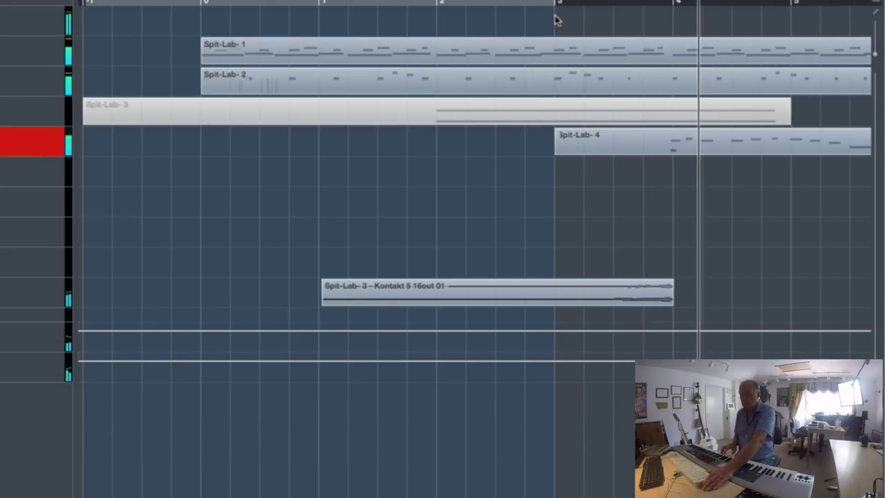
key("space")
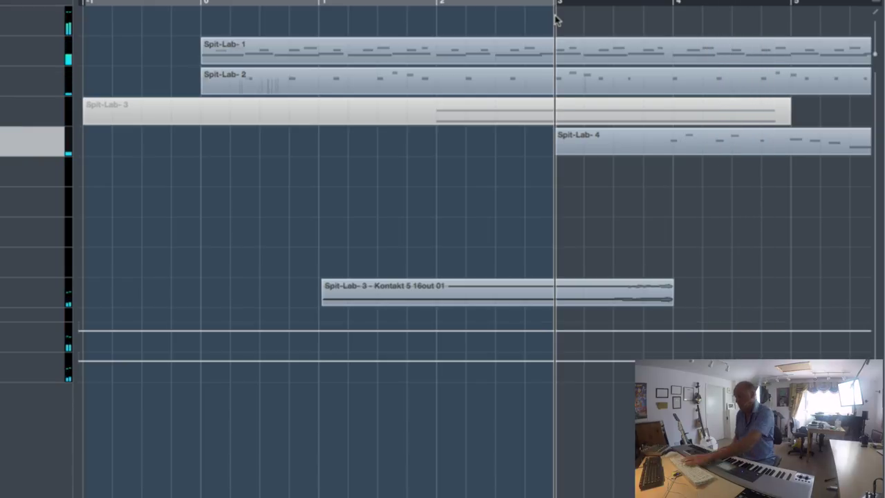
key("space")
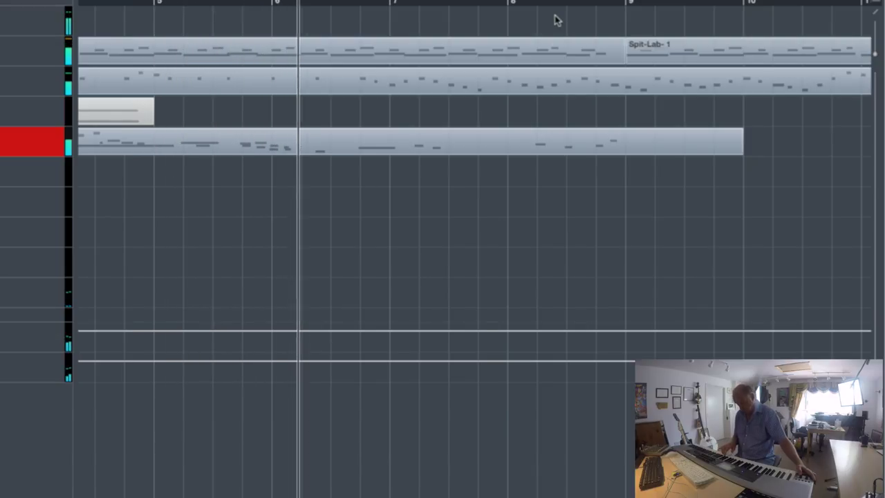
key("space")
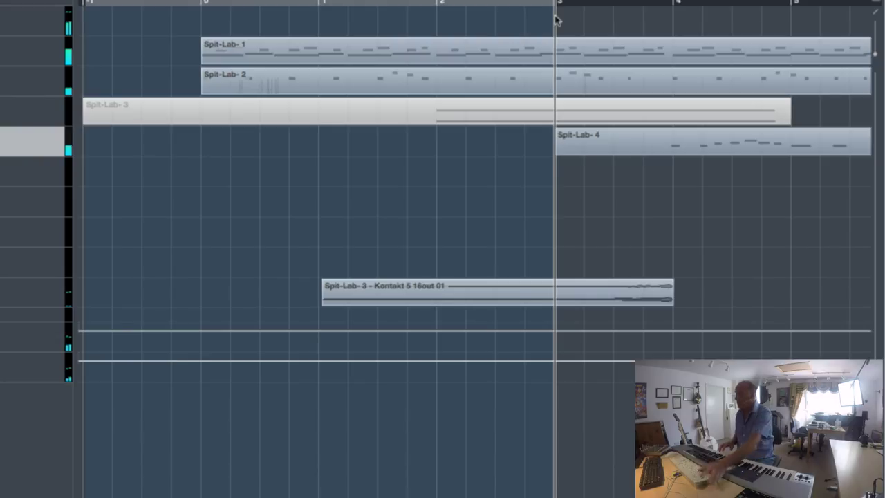
key("space")
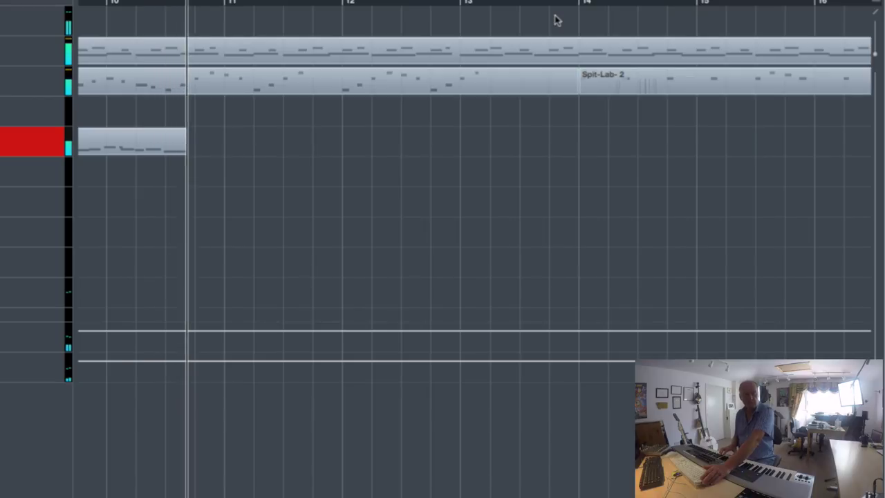
key("space")
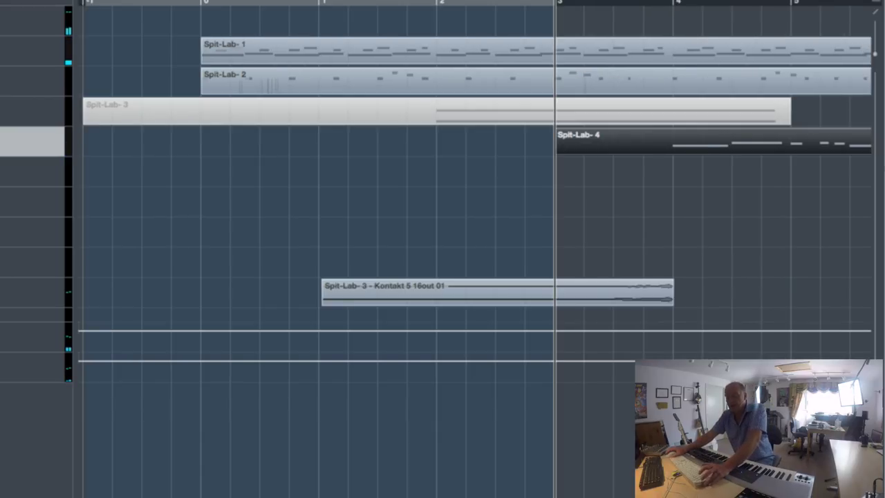
Copy the HarmP audio event along its track so the duplicate starts at bar 5.
key("space")
left_click_drag(324, 281, 781, 295)
key("space")
Select the Kontakt 5 16out 01 track and open the Kontakt instrument window.
left_click(33, 172)
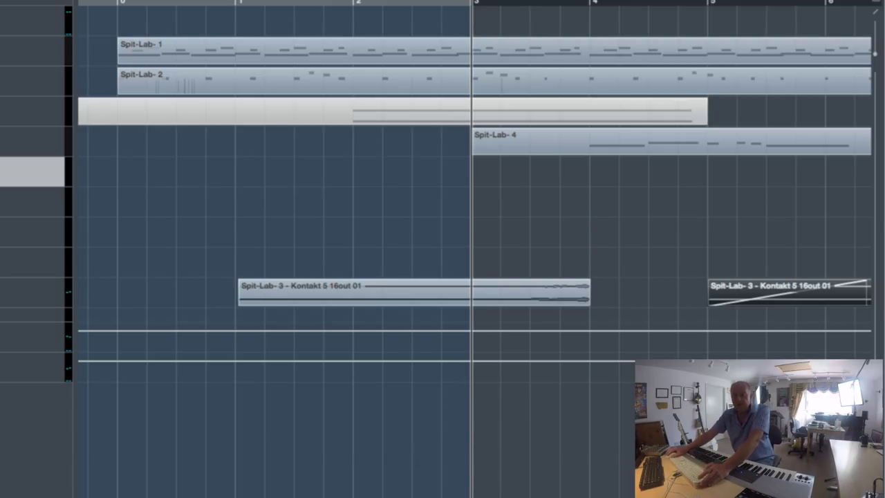
left_click(32, 21)
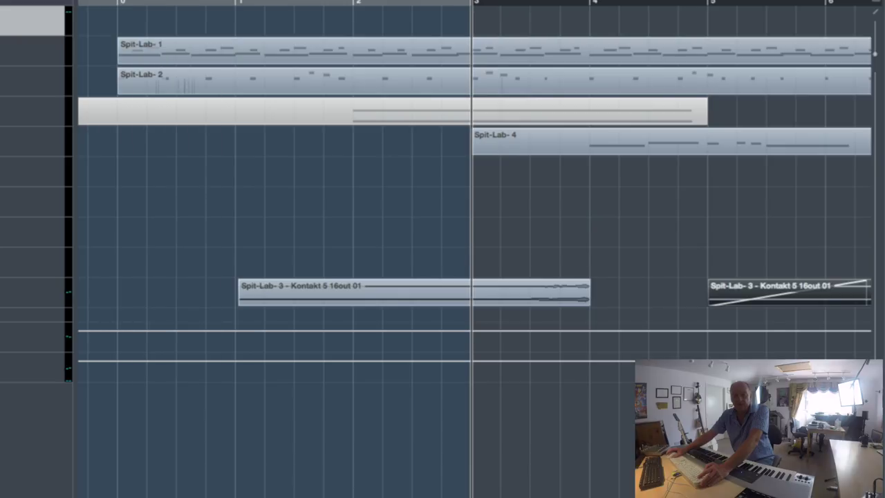
key("alt+i")
key("alt+i")
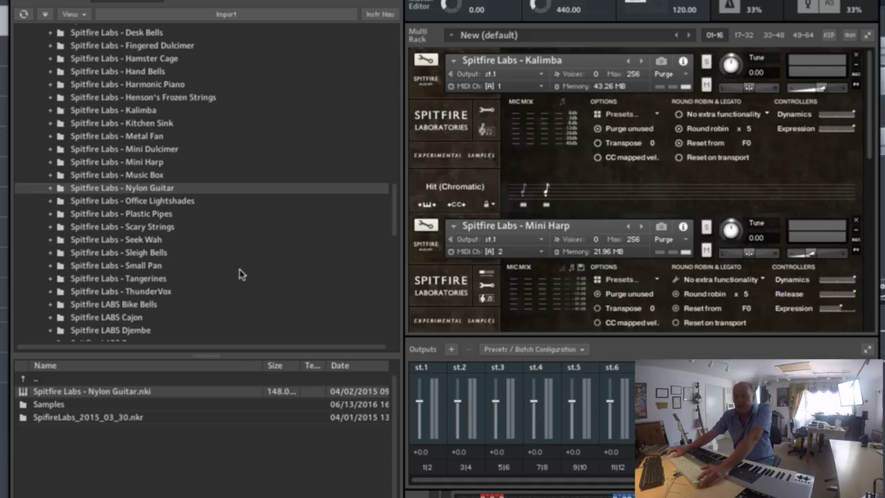
Browse the Spitfire Labs library folders and look at the contents of Spitfire LABS Peel Guitar.
scroll(190, 232, "up", 3)
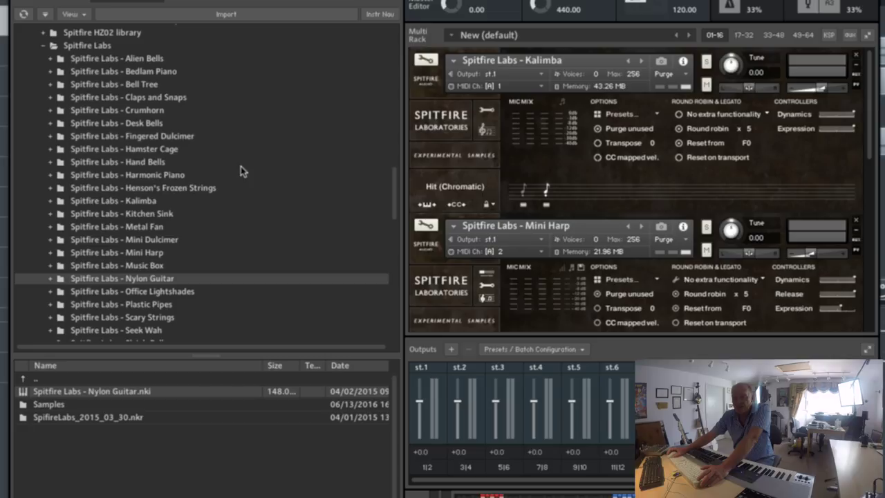
scroll(278, 232, "down", 5)
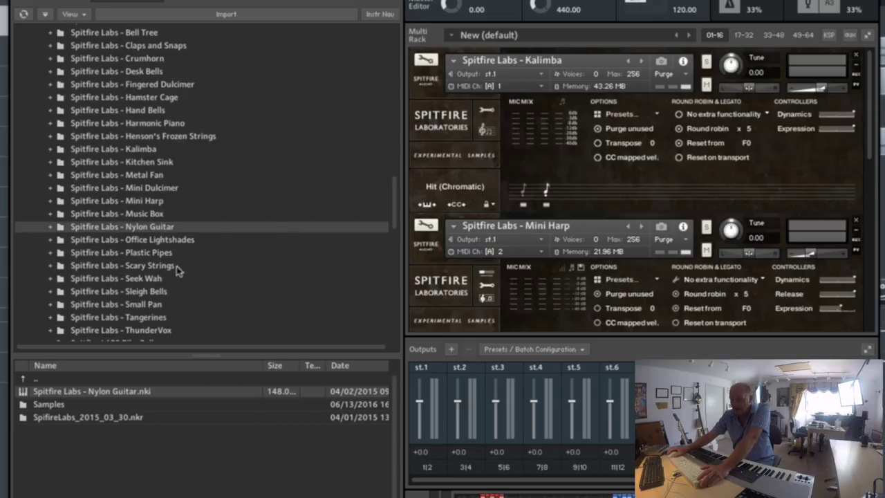
scroll(208, 319, "down", 2)
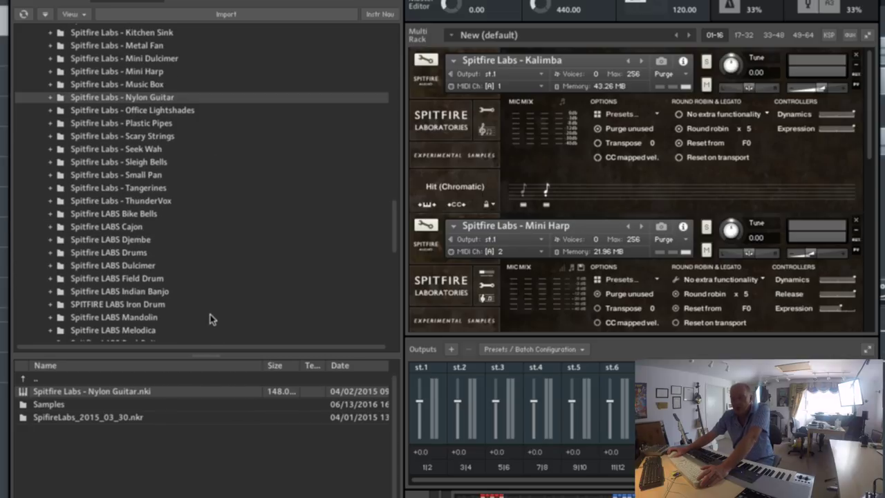
scroll(211, 319, "down", 3)
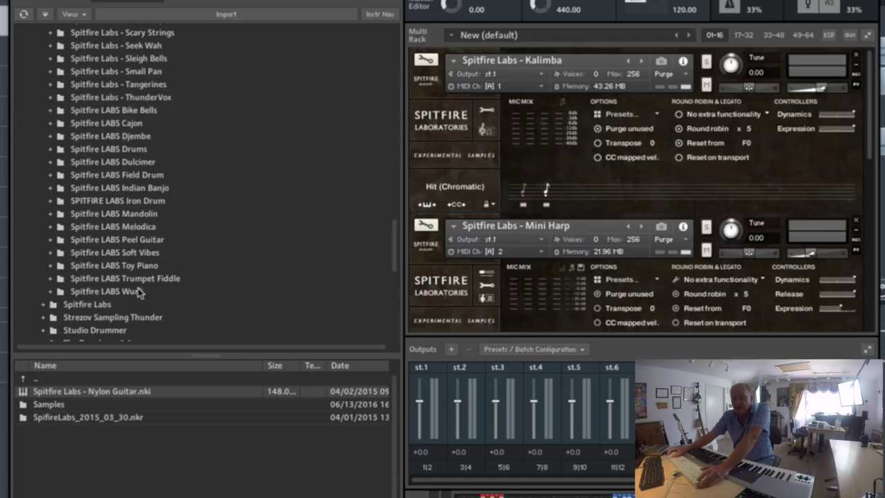
left_click(156, 240)
scroll(257, 215, "up", 1)
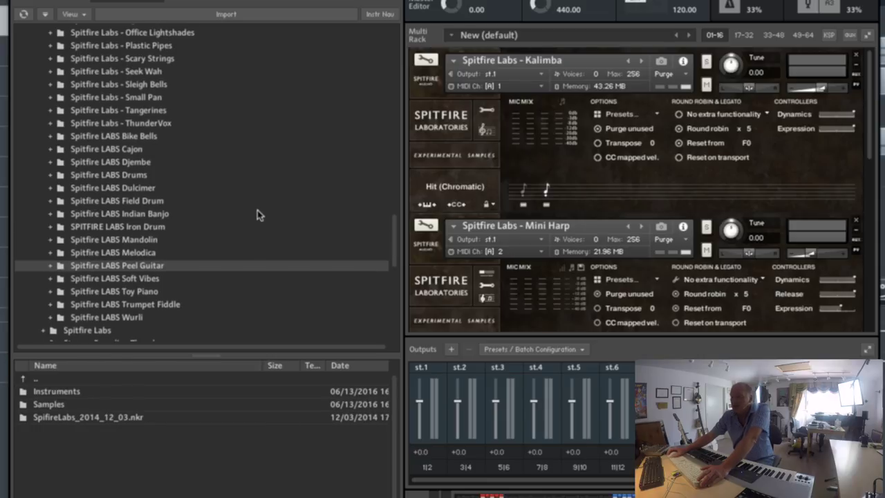
scroll(245, 174, "up", 1)
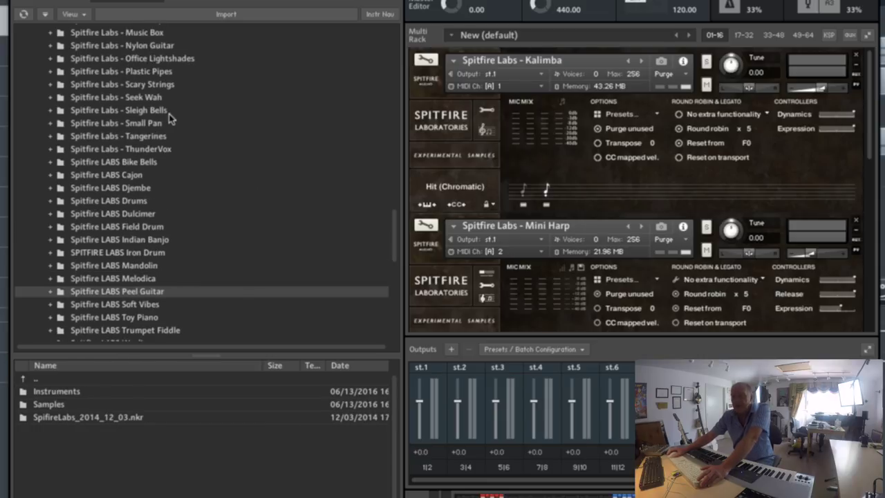
scroll(170, 124, "up", 5)
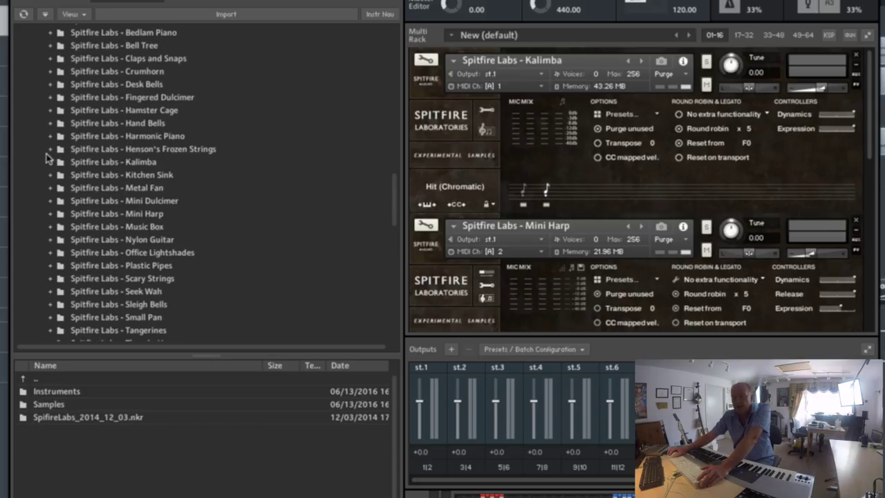
Load Frozen Strings - The 'Frozen' String Vn.nki from the Henson's Frozen Strings Instruments folder into the Kontakt rack.
left_click(50, 149)
left_click(112, 162)
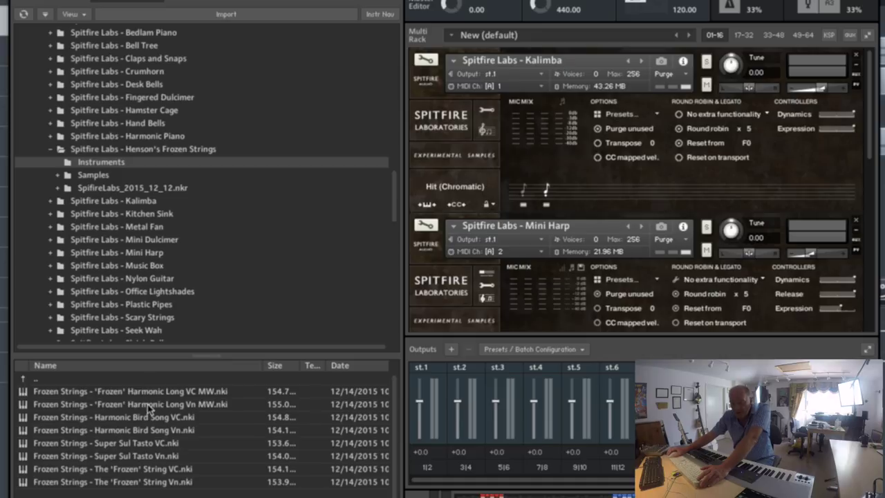
left_click(123, 484)
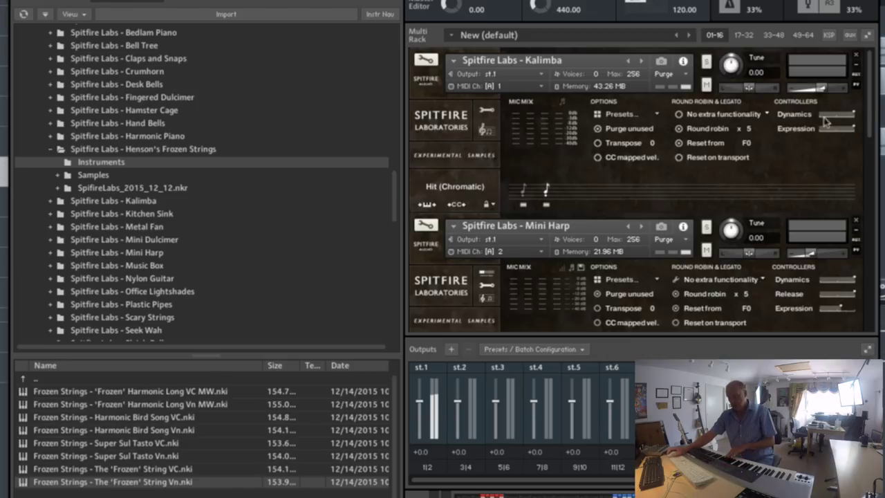
Route the output of the 'Frozen' String Vn instrument to st.2 in Kontakt.
scroll(875, 107, "down", 5)
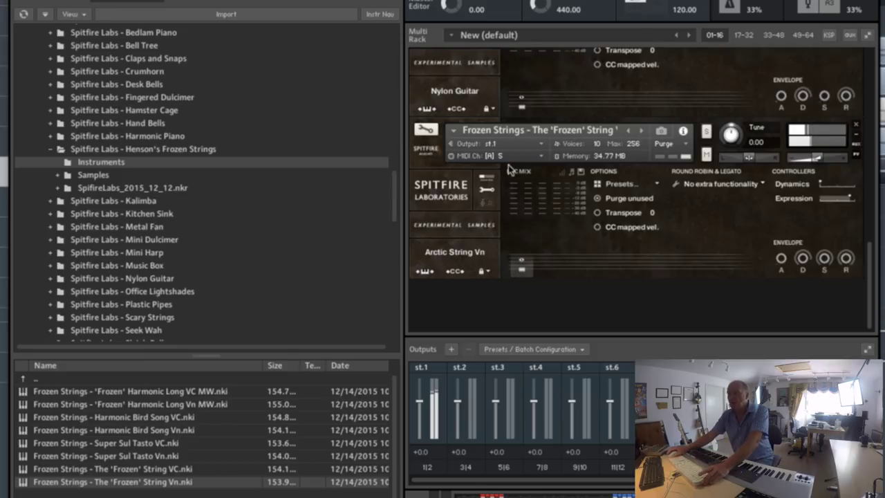
left_click(541, 150)
left_click(540, 185)
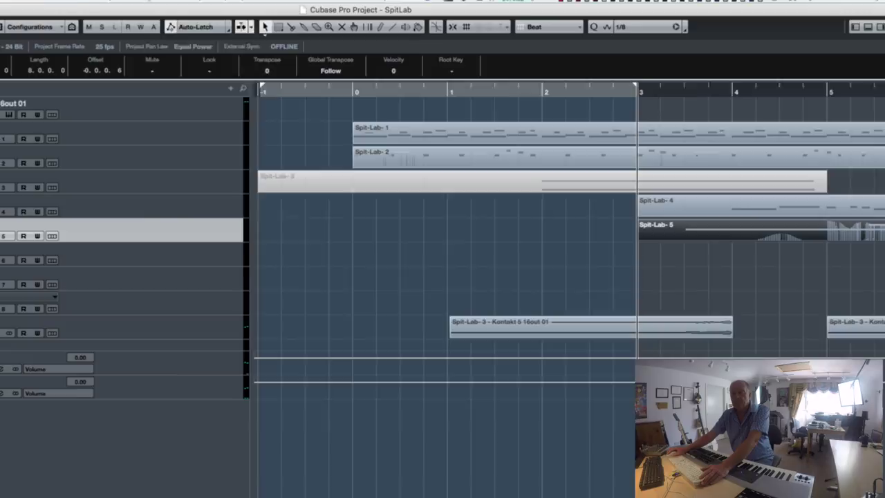
Open the MixConsole, insert kHs Trance Gate on the Kt. st.2 channel, and move its window clear of the channel.
left_click(149, 1)
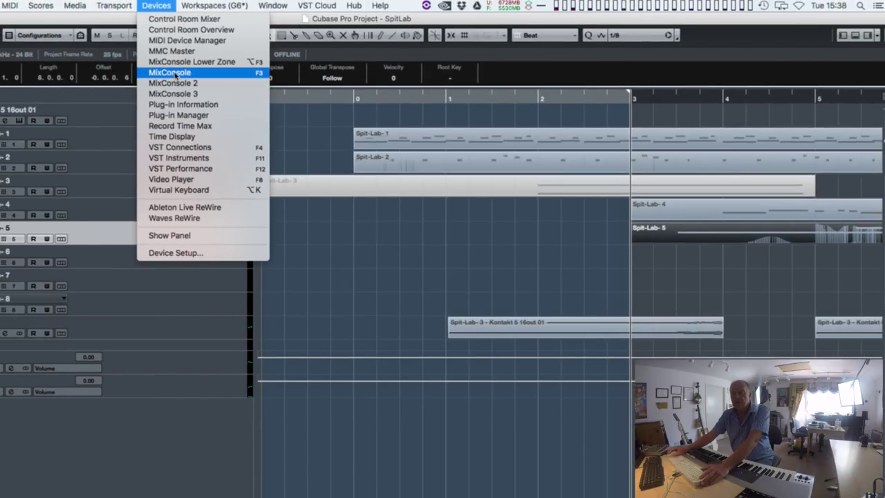
left_click(177, 73)
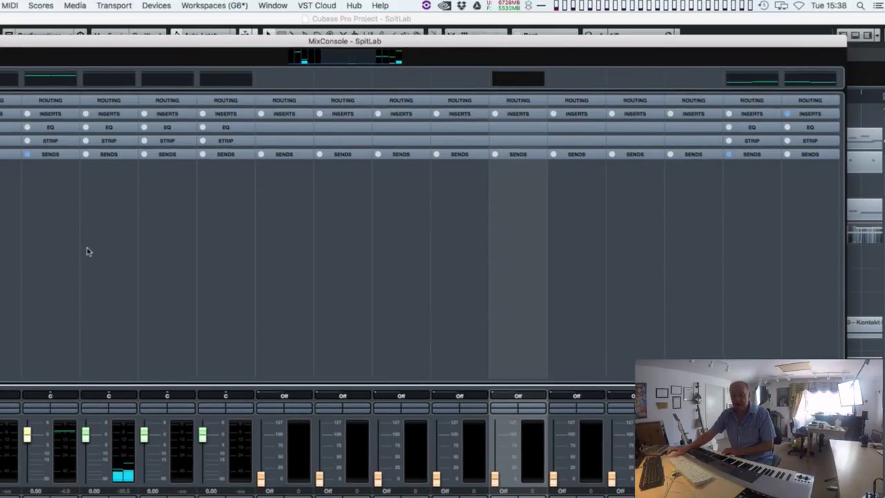
left_click(110, 114)
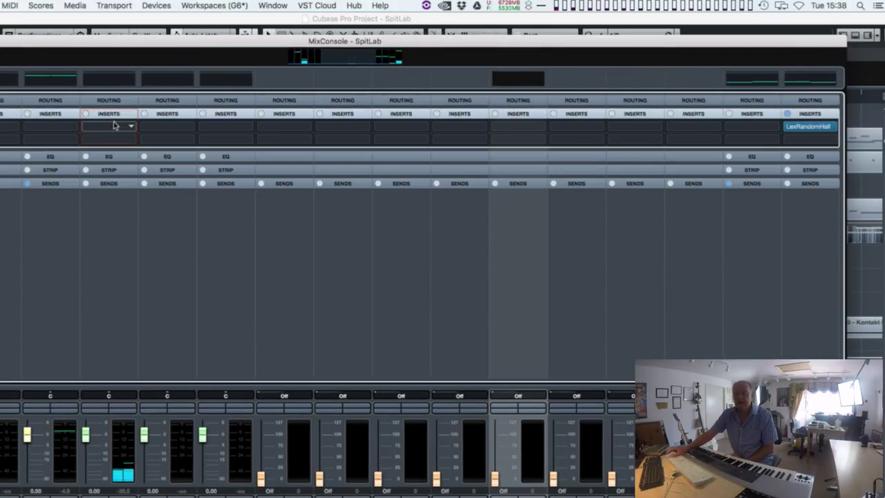
left_click(115, 125)
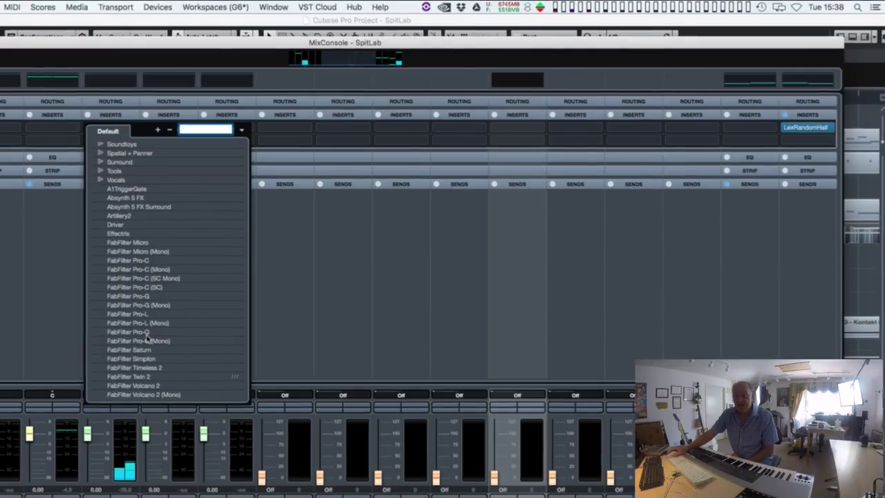
scroll(142, 338, "down", 10)
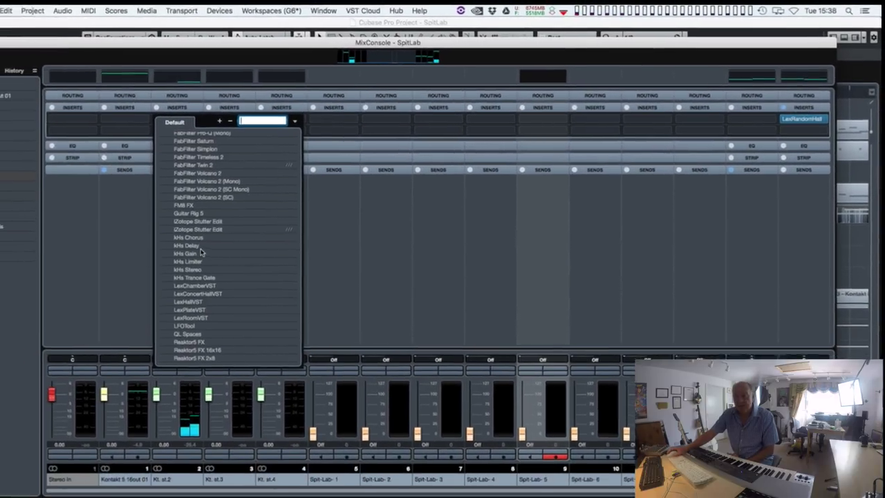
key("Escape")
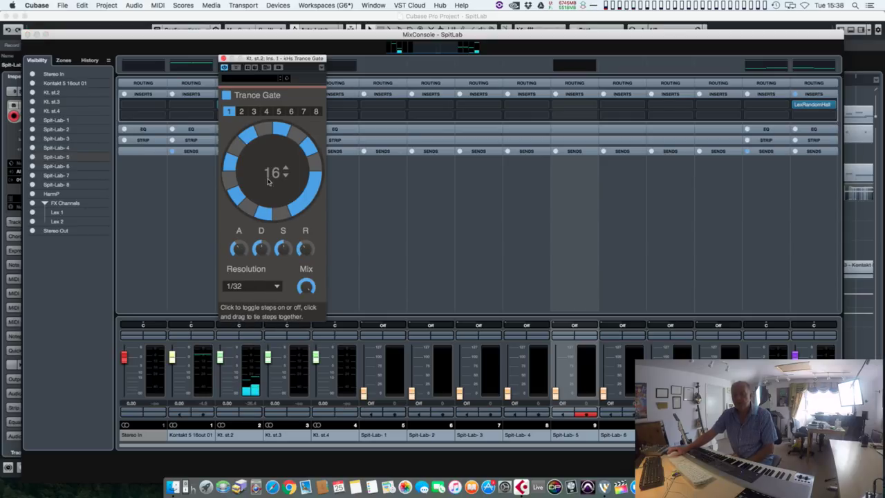
left_click_drag(266, 59, 117, 75)
Add a send from the Kt. st.2 channel to Lex 1 at -8.65 dB.
left_click(247, 152)
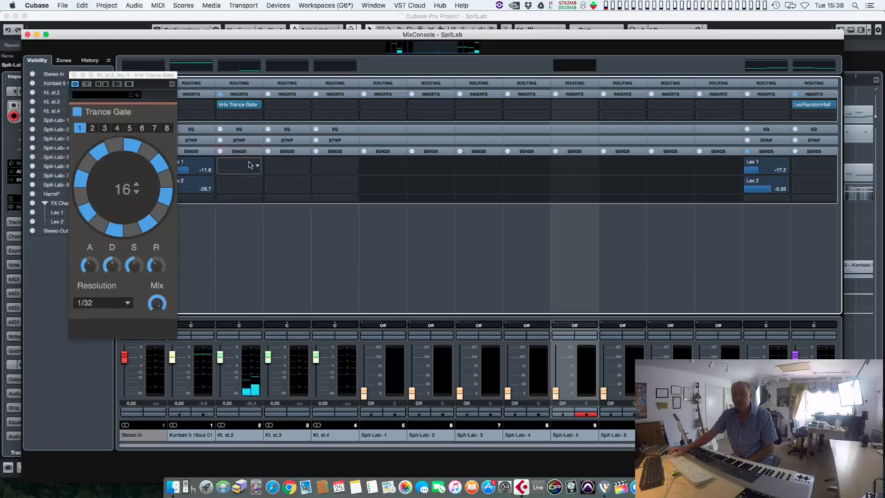
left_click(257, 167)
left_click(245, 200)
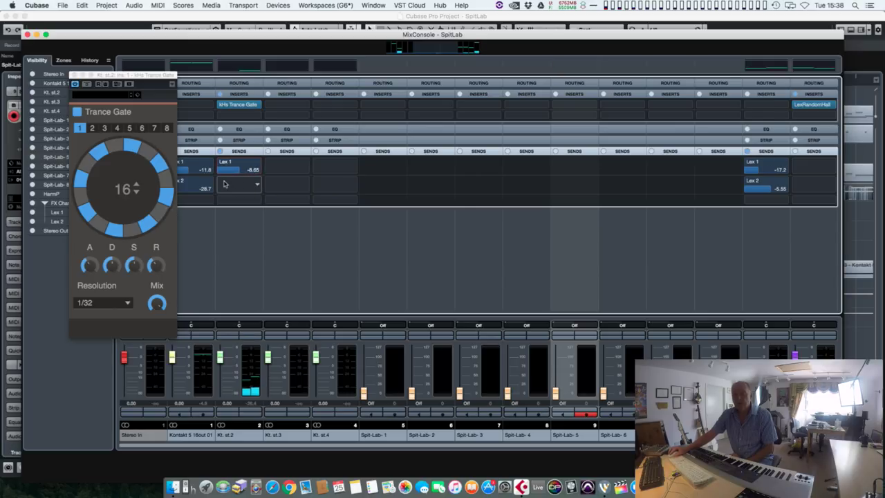
Add a second Kt. st.2 send to Lex 2 at -2.61 dB and close the MixConsole and Trance Gate windows.
left_click(257, 187)
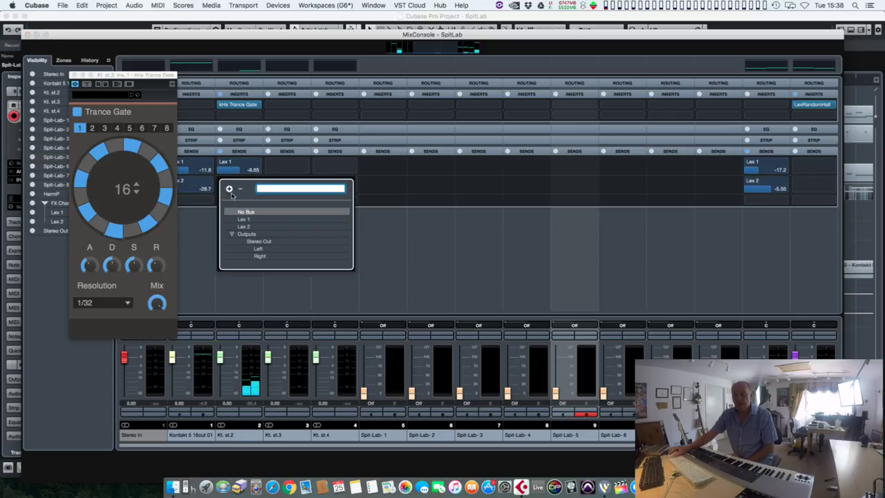
left_click(256, 226)
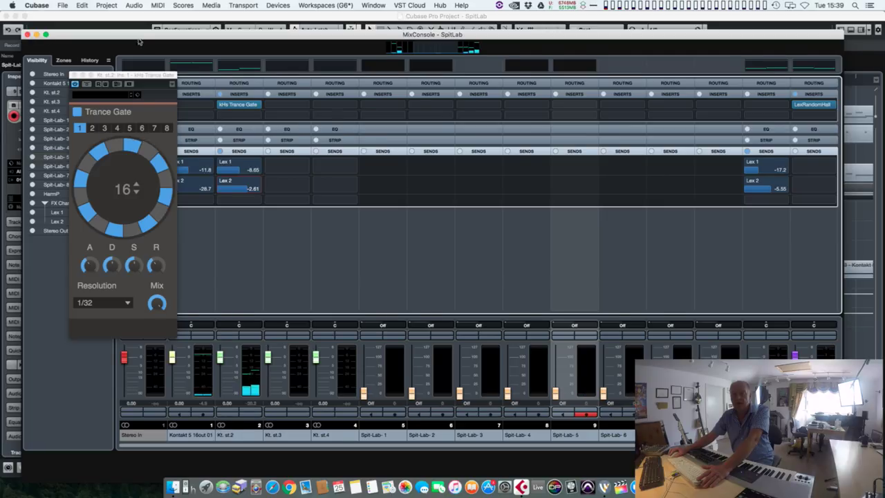
key("F3")
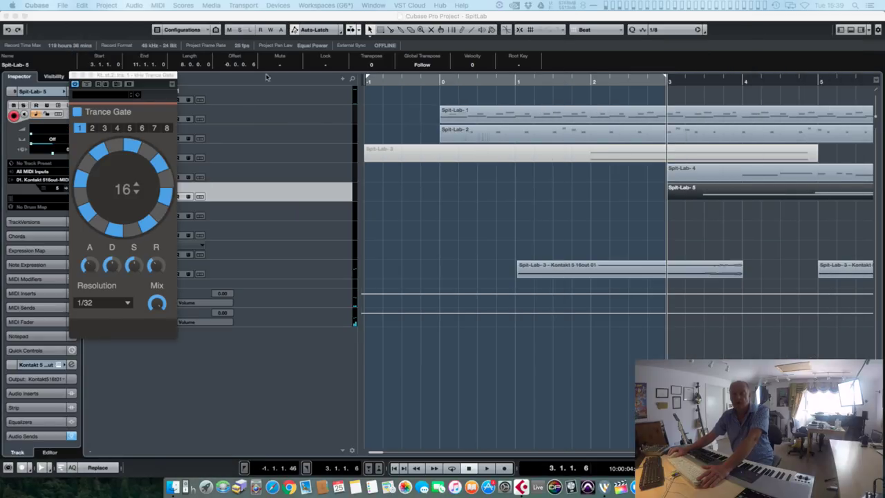
left_click(74, 74)
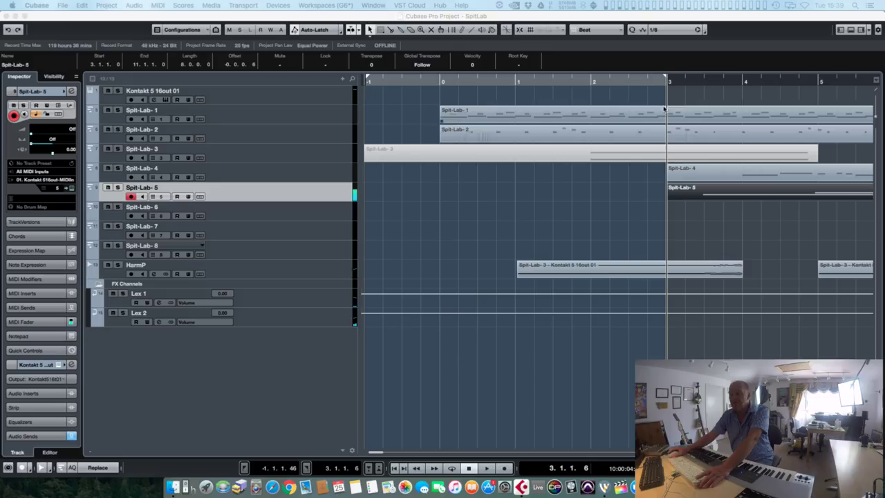
Record a new take on the Spit-Lab- 5 track, starting from bar -1.
left_click(370, 87)
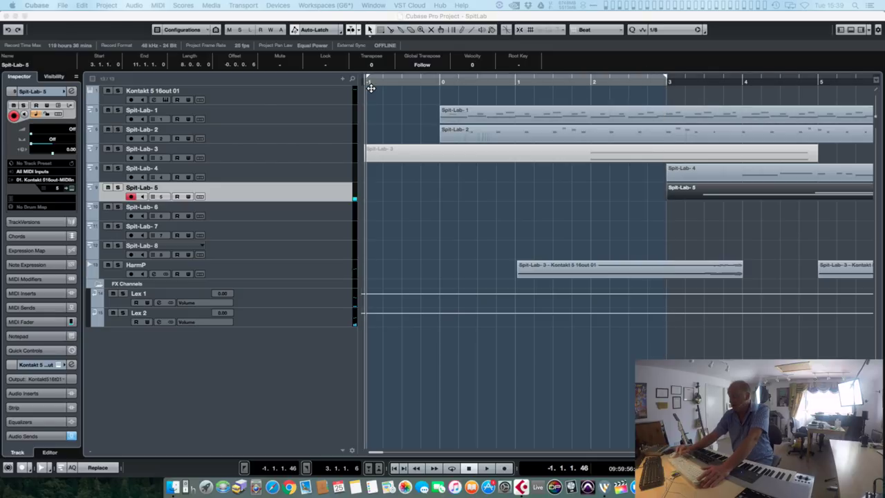
key("KP_Multiply")
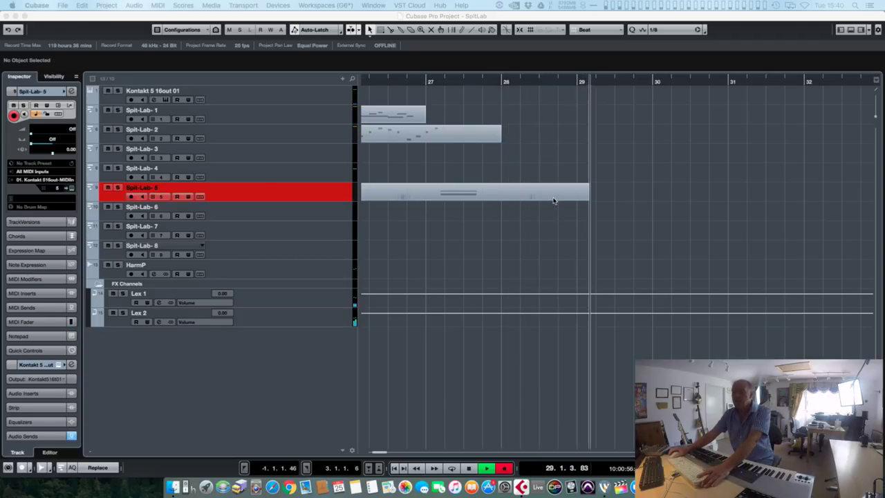
key("space")
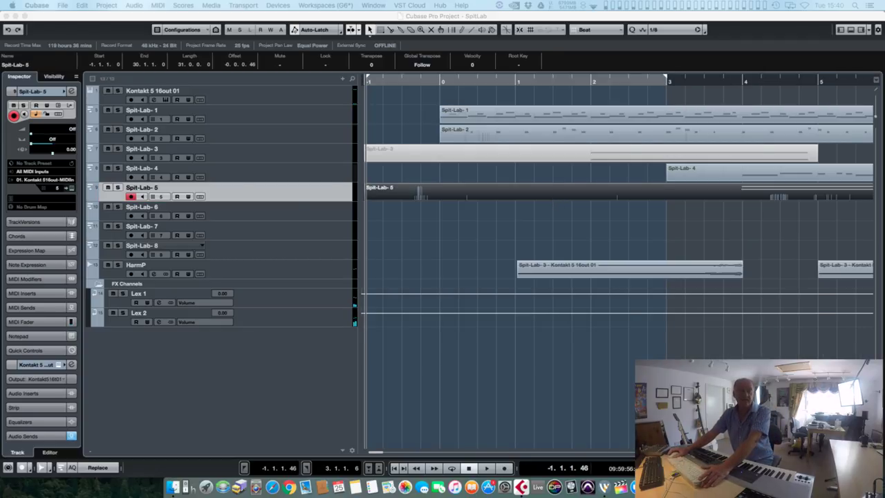
In the MixConsole, set the Lex 1 sends to -6.32 on Kontakt 5 16out 01 and -6.27 on Kt. st.2, with the Kt. st.2 fader at -1.03.
key("F3")
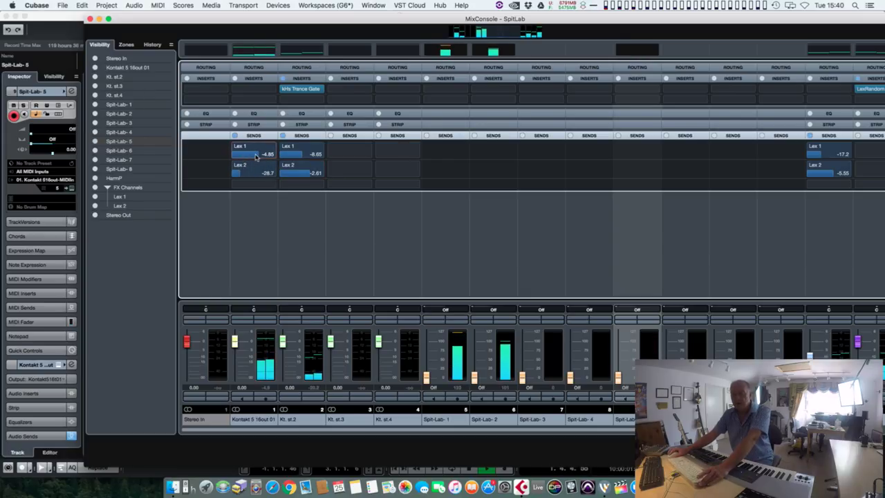
key("XF86AudioRaiseVolume")
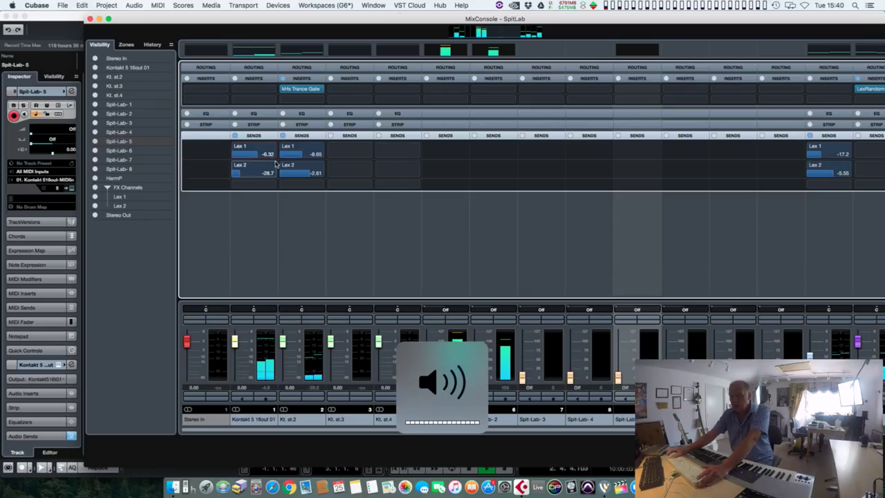
left_click(306, 154)
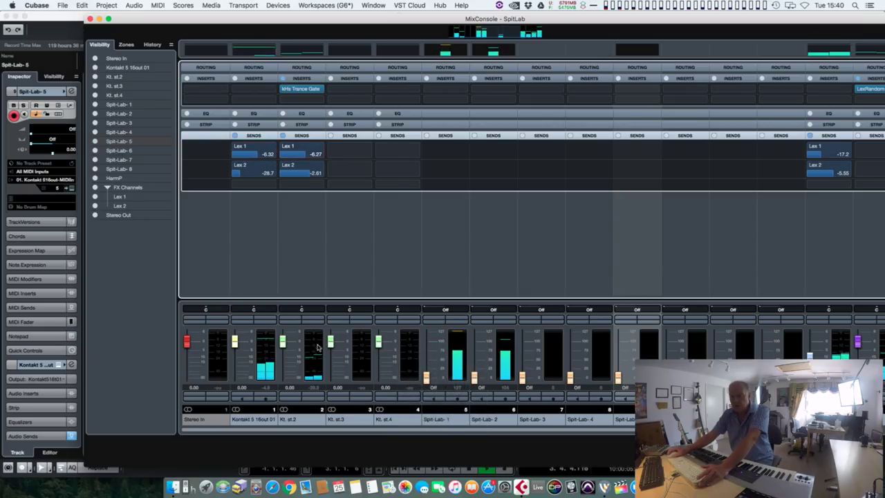
left_click(282, 342)
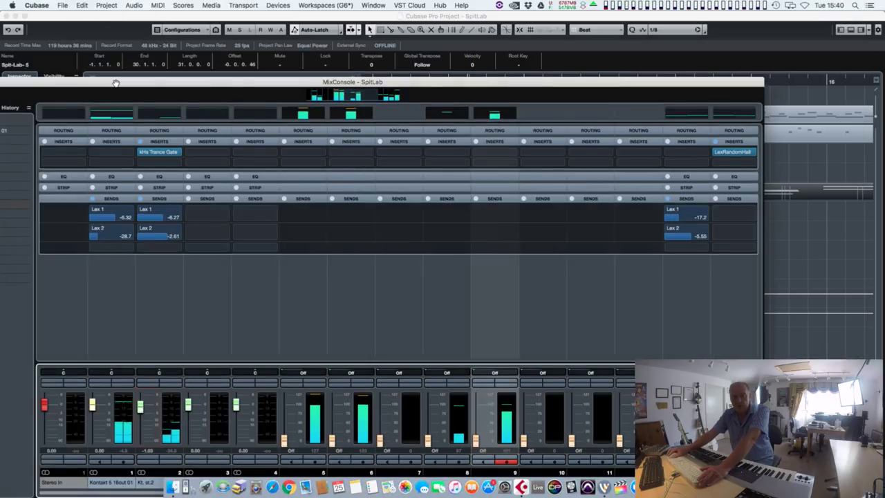
left_click_drag(219, 78, 250, 51)
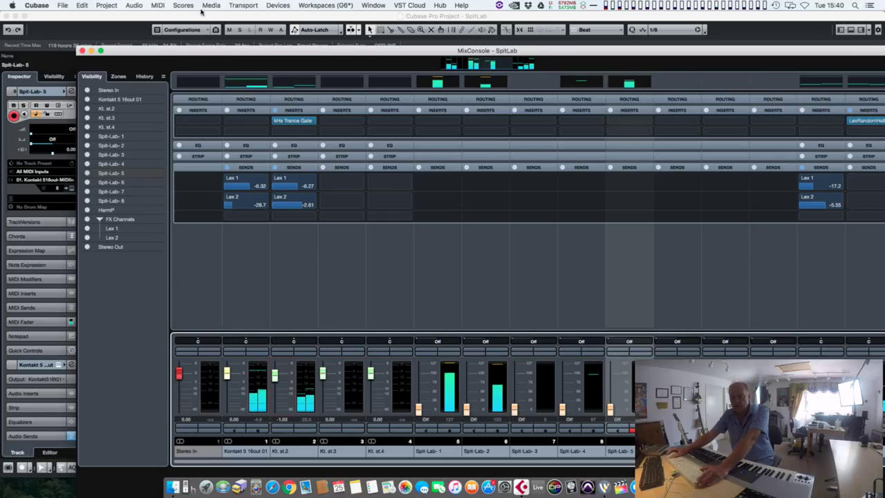
key("F3")
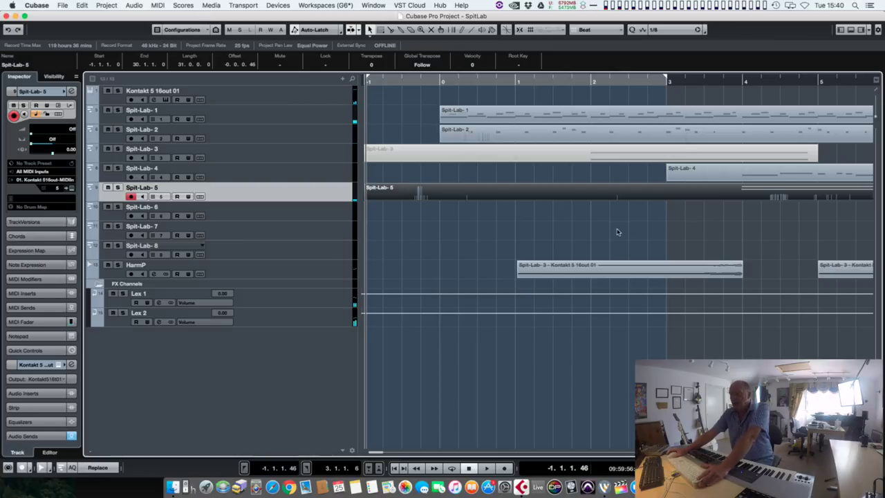
Split the Spit-Lab- 4 event around bar 7 and delete its second part.
key("g")
key("g")
key("g")
key("g")
key("g")
key("g")
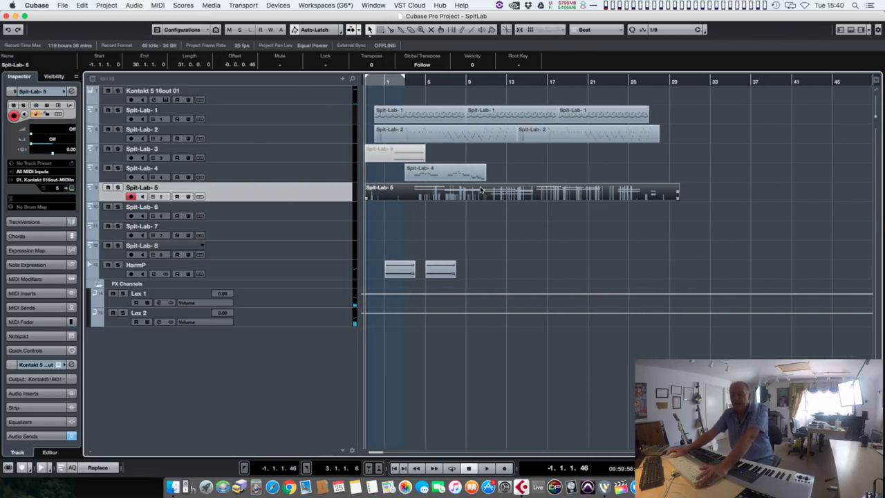
left_click(446, 173, "alt")
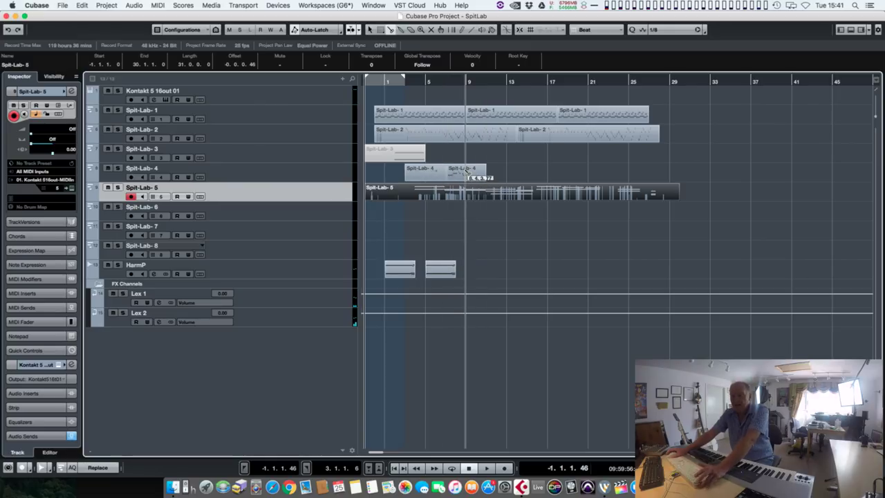
left_click(466, 173)
key("Delete")
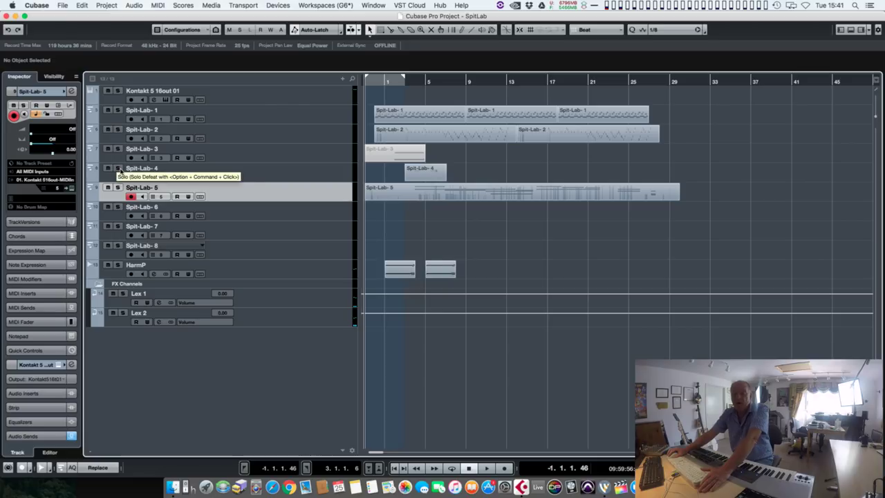
Render the shortened Spit-Lab- 4 event in place as audio.
left_click(118, 168)
left_click(432, 175)
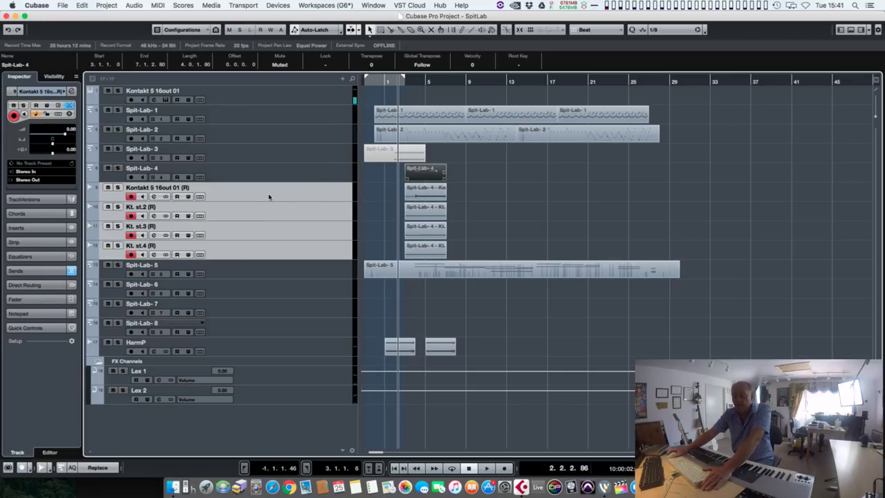
left_click(423, 194)
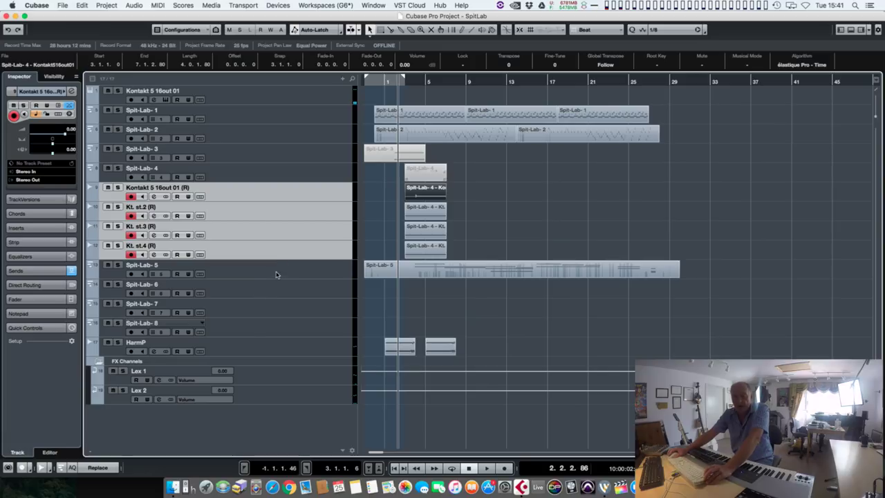
Add a stereo audio track named Gtr Rev after the HarmP track.
right_click(301, 349)
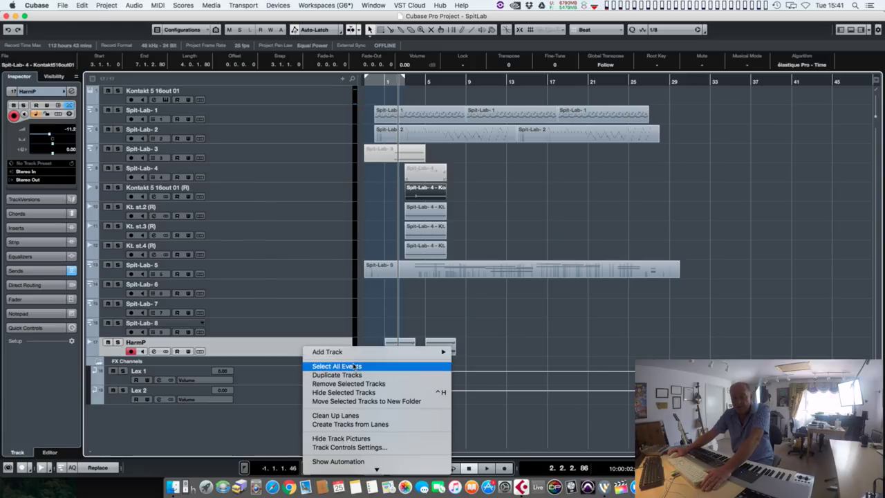
mouse_move(354, 353)
left_click(482, 273)
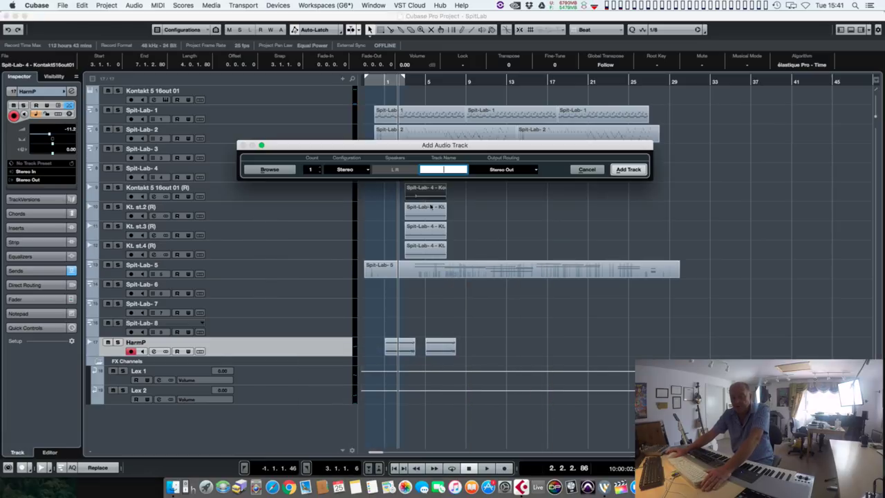
type("Gtr Rev")
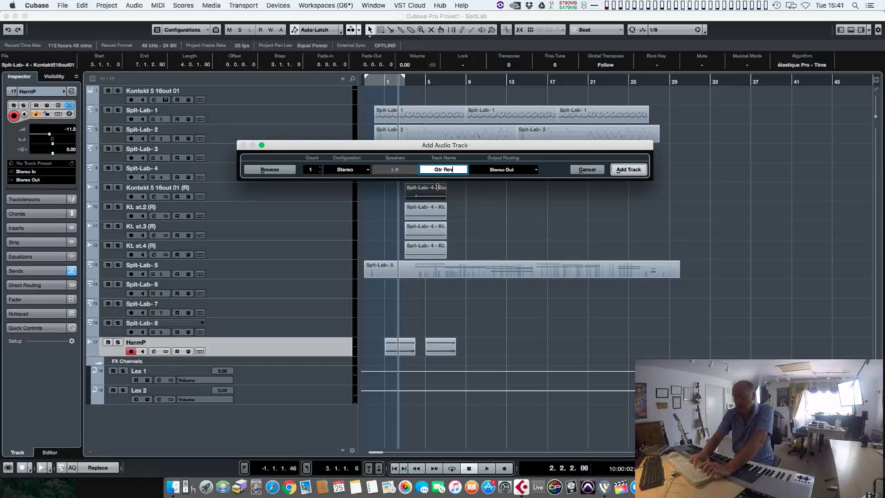
key("Return")
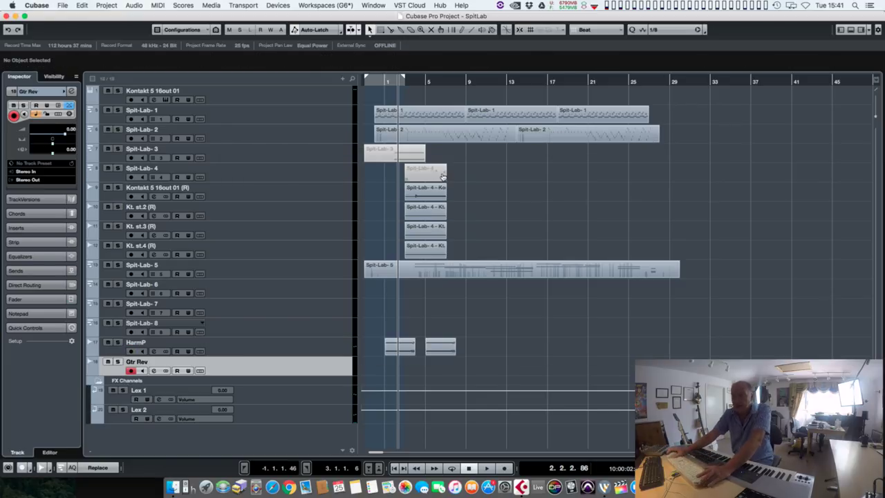
Move the rendered Kontakt 5 16out 01 (R) event to the Gtr Rev track at bar 3, reverse it, and raise its volume to 6.37.
left_click(435, 193)
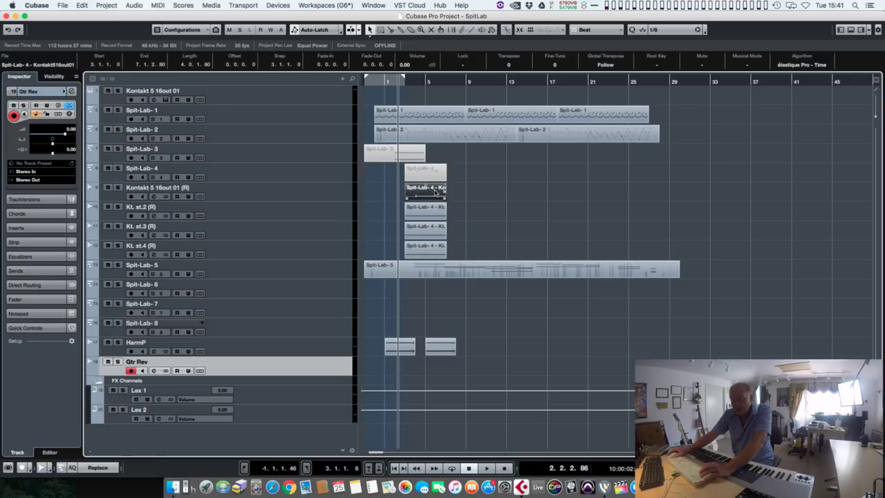
key("Delete")
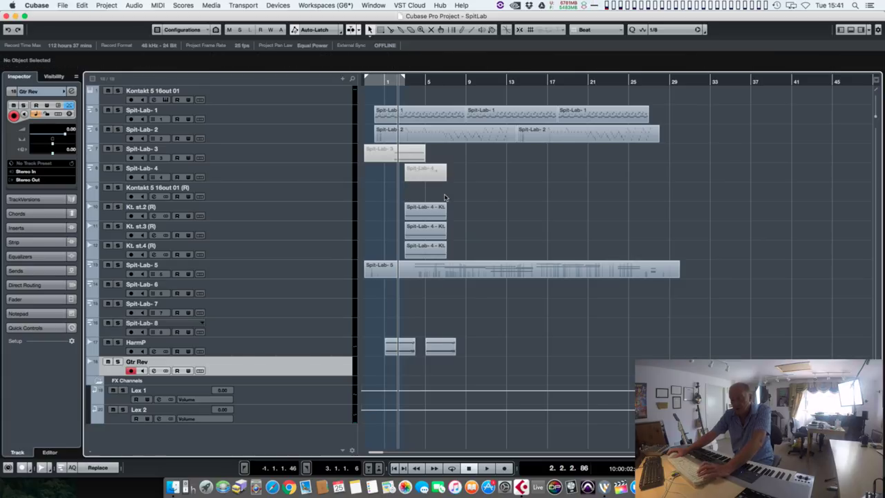
key("Home")
key("space")
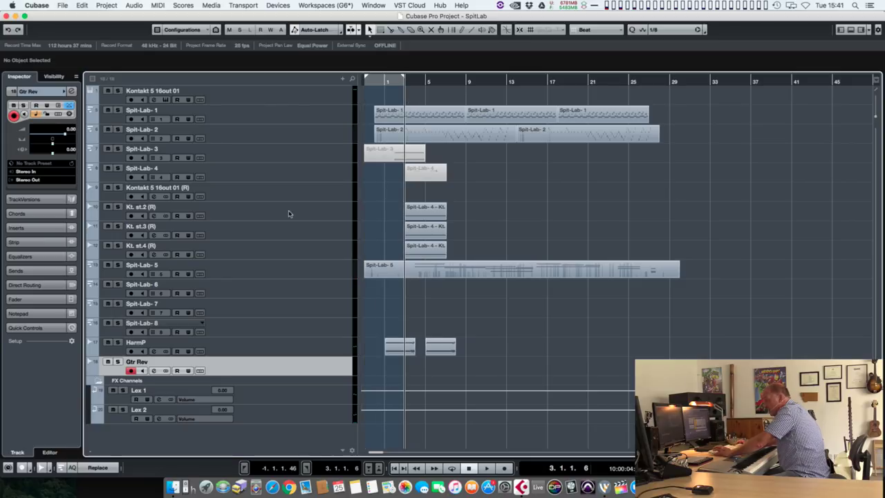
key("super+v")
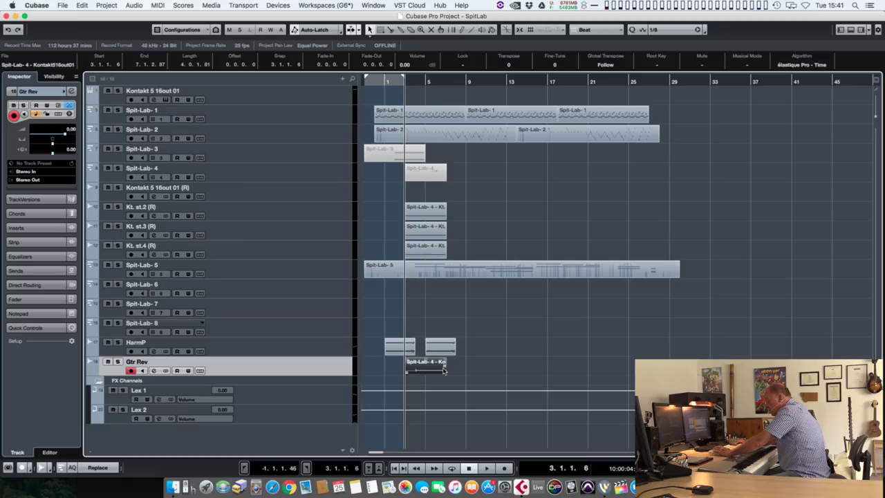
left_click_drag(425, 353, 426, 349)
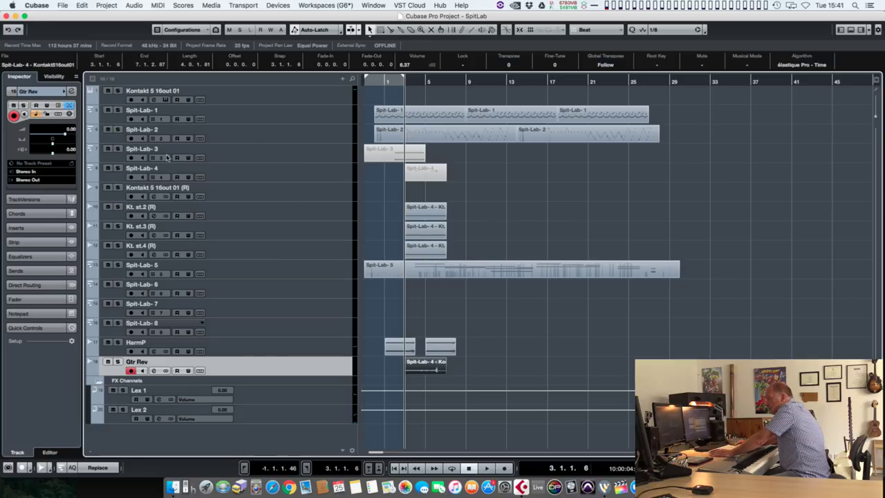
Remove the Spit-Lab- 3 and Spit-Lab- 4 tracks from the project.
left_click(273, 159)
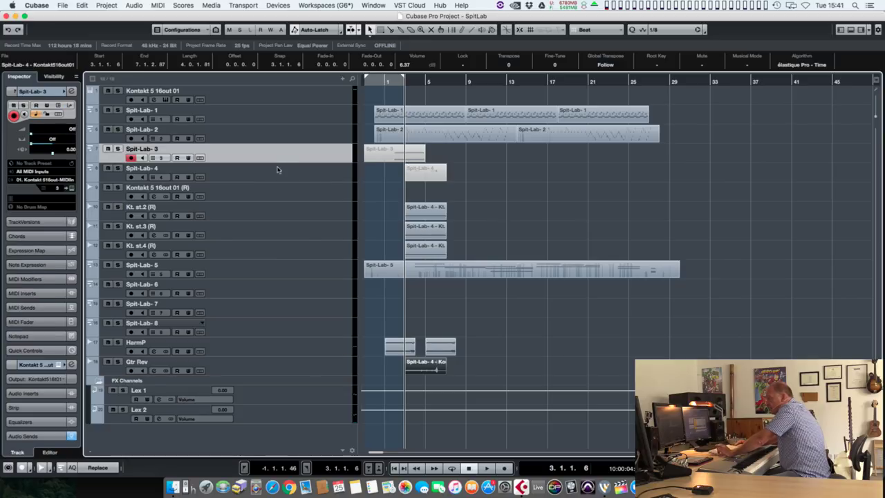
left_click(280, 174, "shift")
right_click(286, 171)
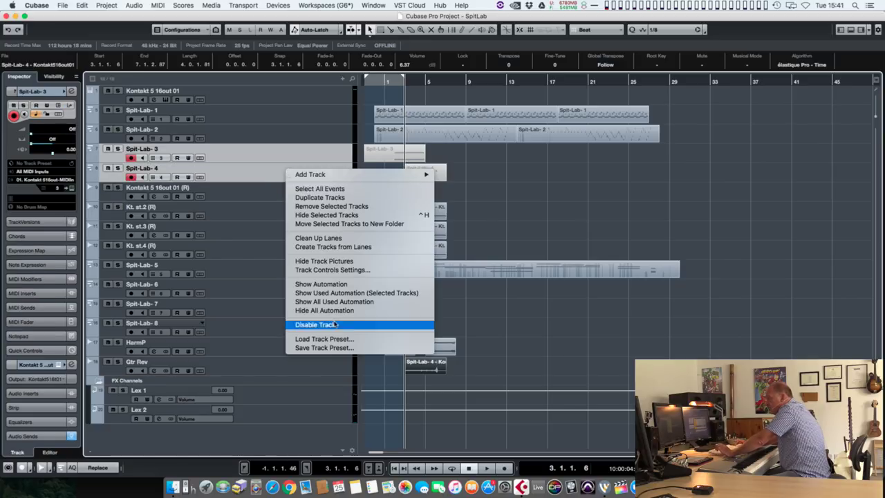
key("Return")
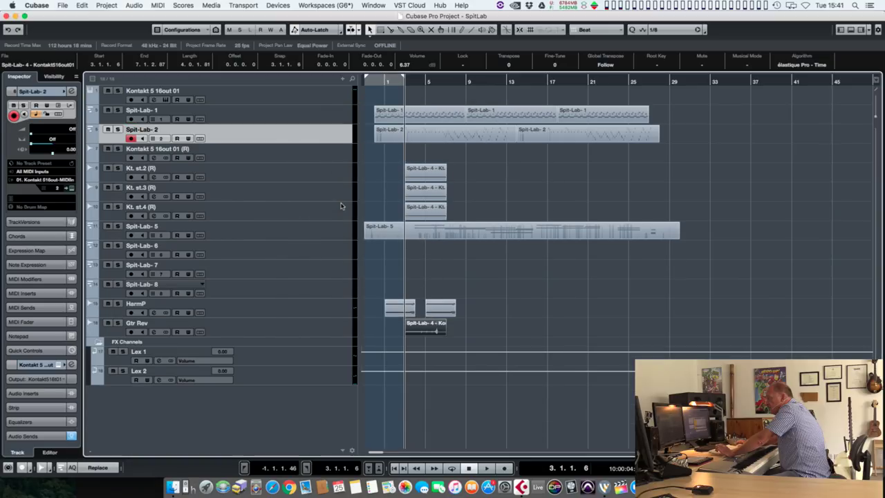
Solo the Gtr Rev track, play back the reversed guitar, and select its track.
left_click(117, 322)
key("space")
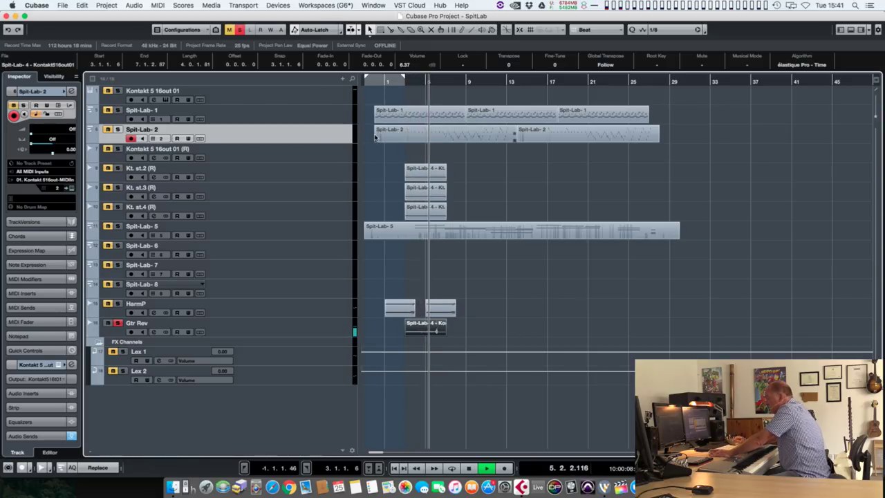
left_click(302, 327)
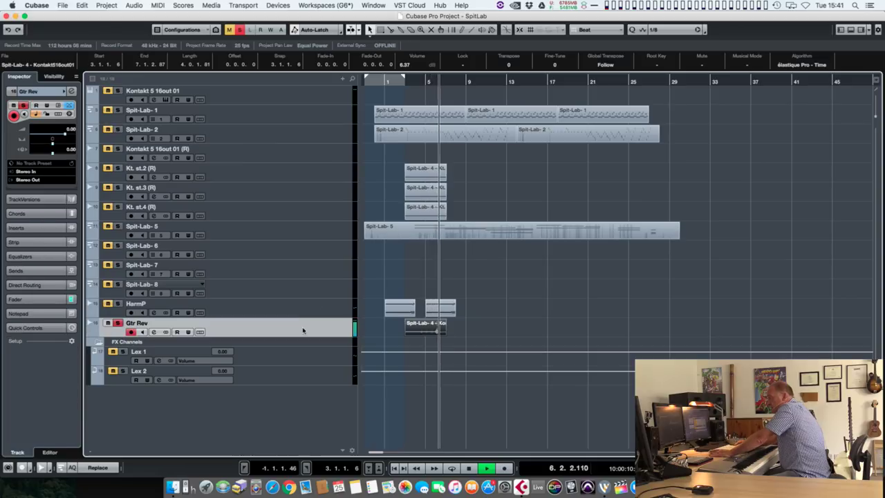
key("space")
Insert LexRandomHall on the Gtr Rev channel in the MixConsole, leaving only the plug-in window open over the project.
left_click(271, 5)
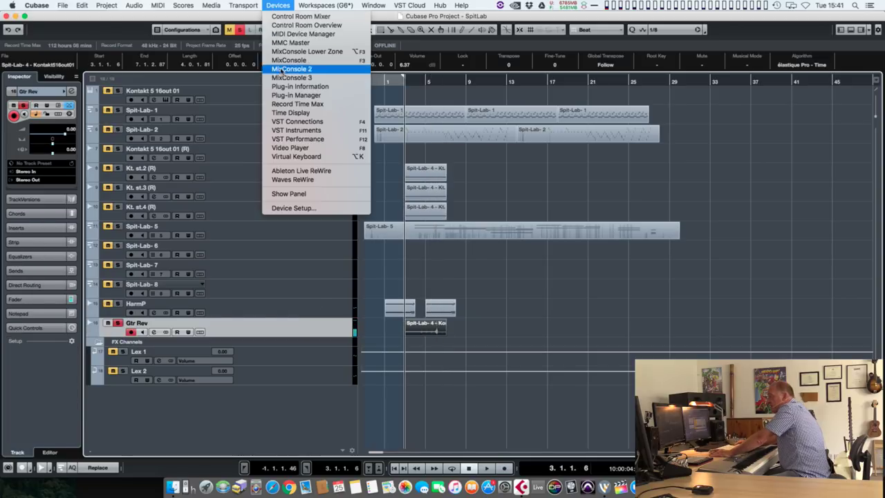
key("Escape")
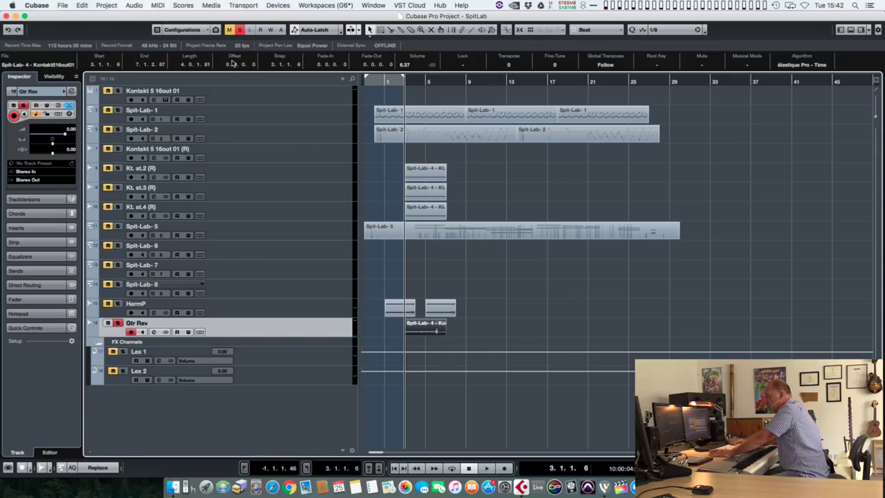
left_click(275, 6)
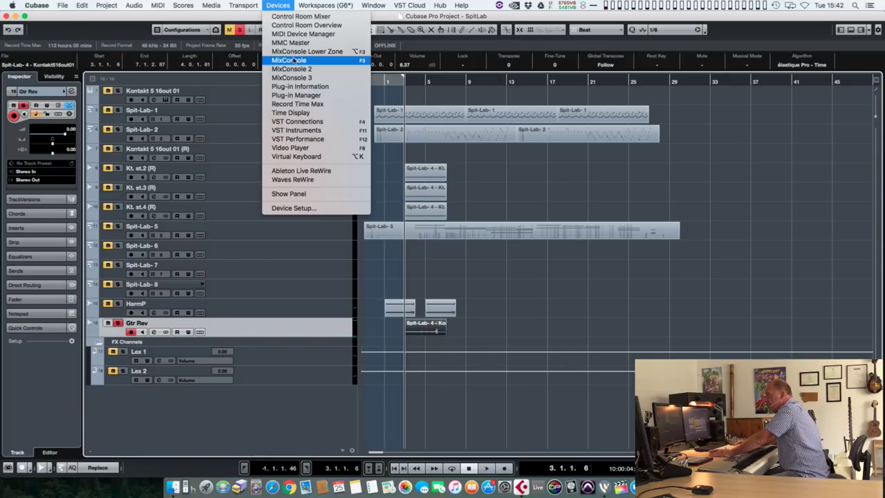
left_click(320, 99)
double_click(360, 51)
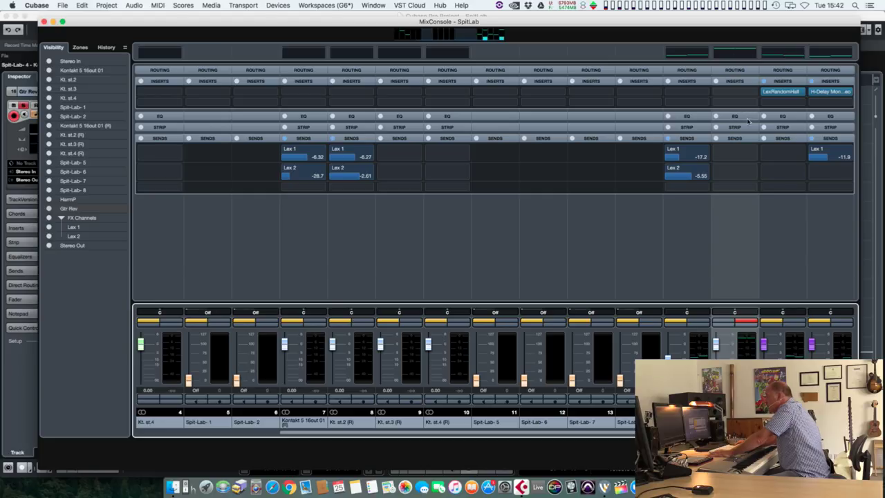
left_click(753, 92)
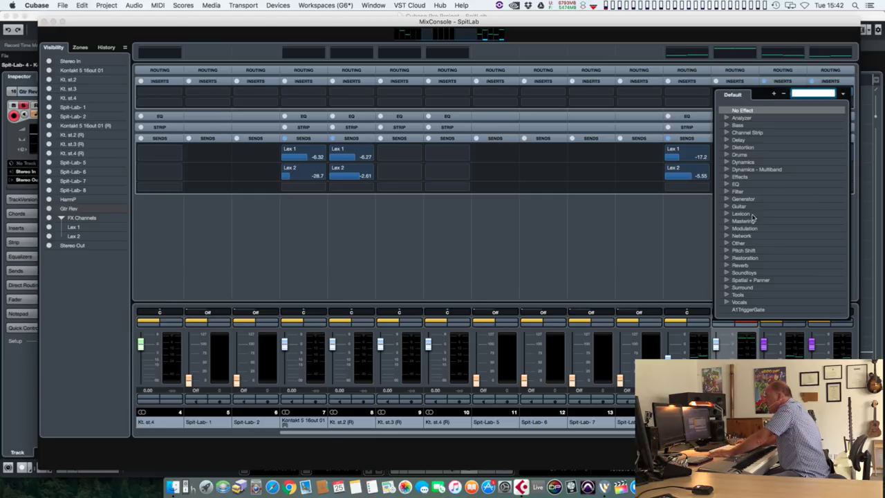
left_click(727, 214)
left_click(758, 237)
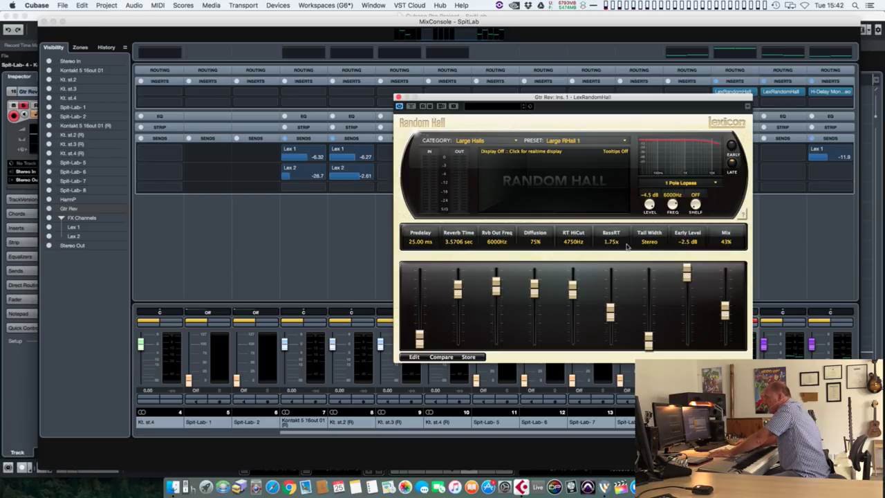
left_click(36, 23)
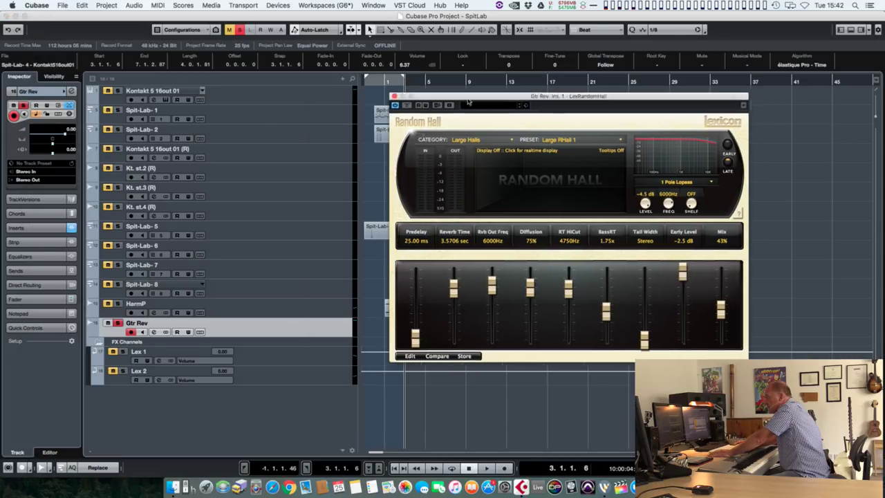
Close the reverb window, play the guitar back, and draw an empty part around bar 15 on the Gtr Rev track.
key("super+w")
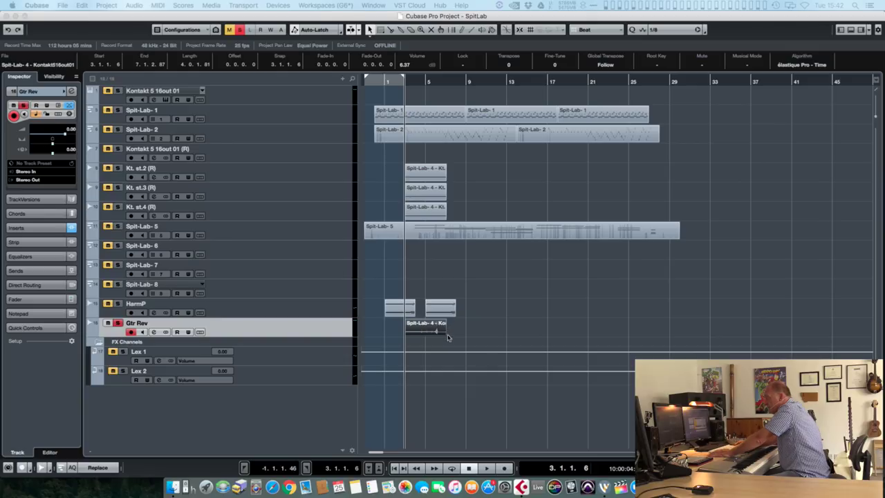
left_click(519, 281)
key("space")
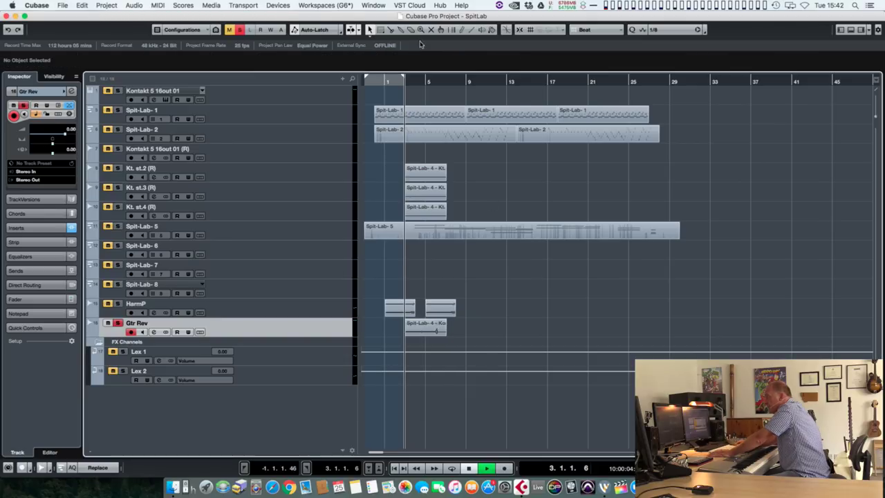
left_click(460, 31)
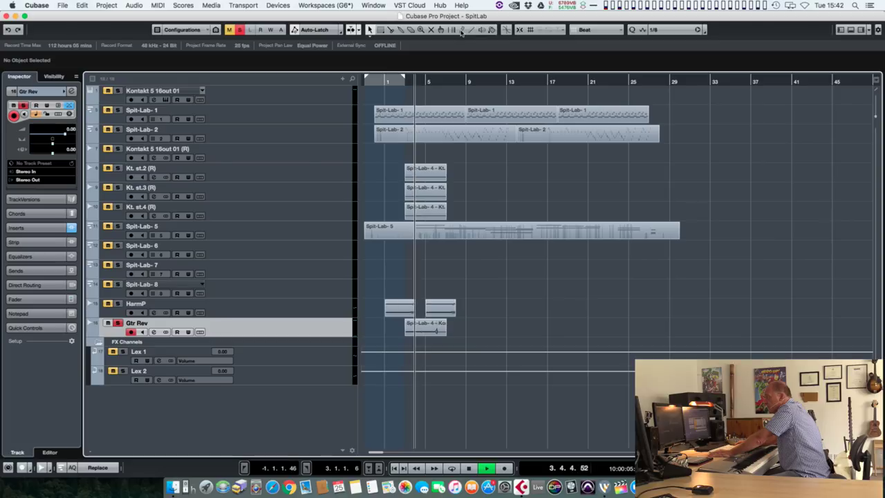
left_click_drag(528, 327, 538, 338)
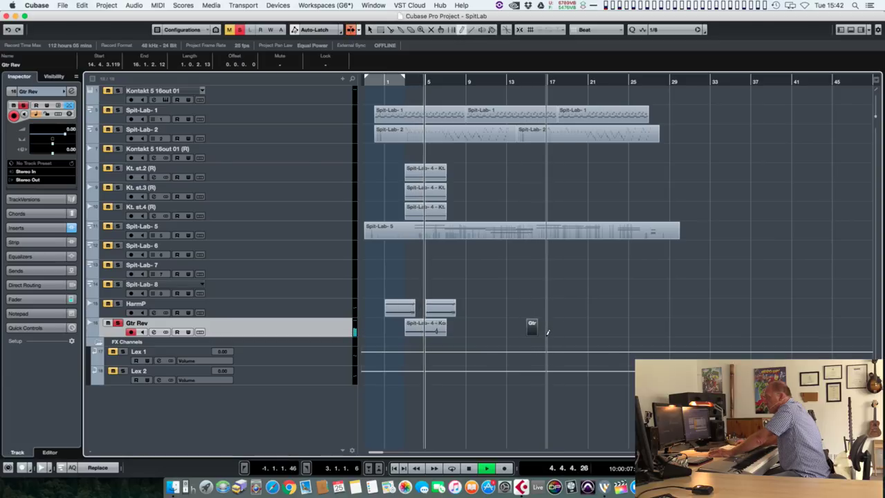
key("1")
Glue the reversed guitar event and the empty part together, stop playback, and render the result to a new Gtr Rev (R) track.
left_click(491, 326)
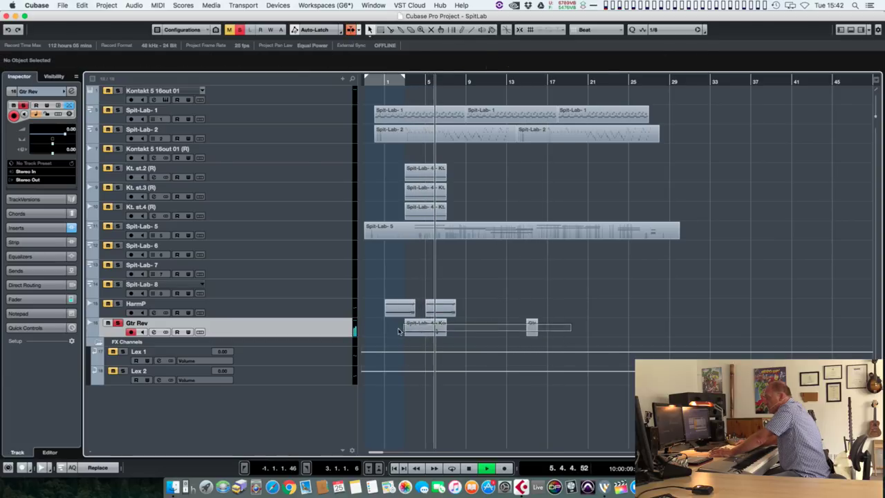
left_click(429, 325)
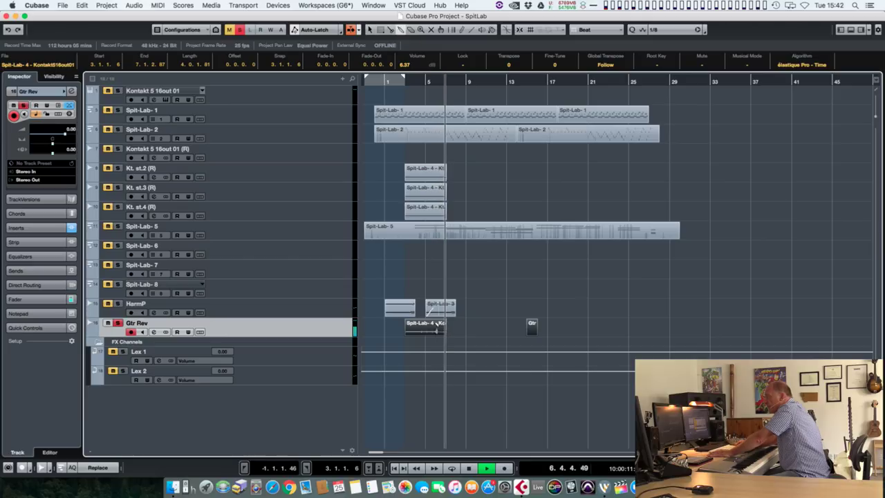
left_click(456, 320)
key("space")
left_click(458, 324)
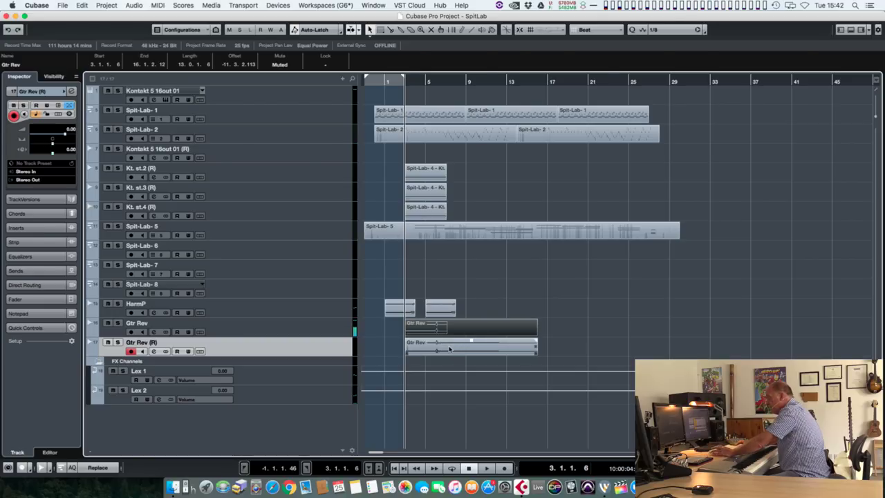
Reverse the rendered Gtr Rev (R) event and raise its volume to 3.00 during playback, with the original Gtr Rev track muted.
left_click(453, 345)
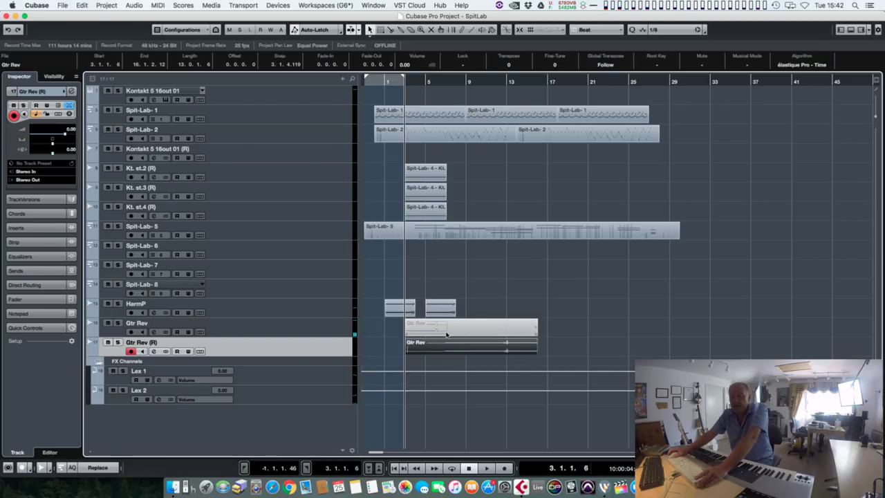
left_click(440, 326)
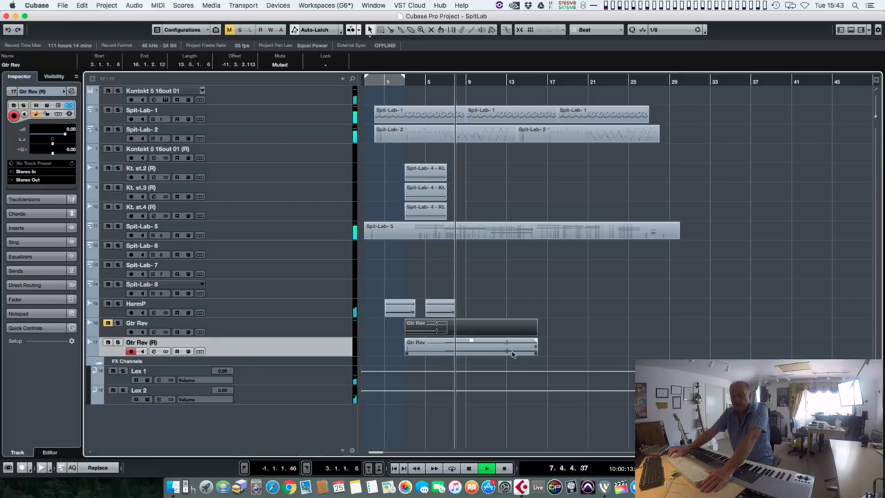
left_click_drag(470, 340, 470, 338)
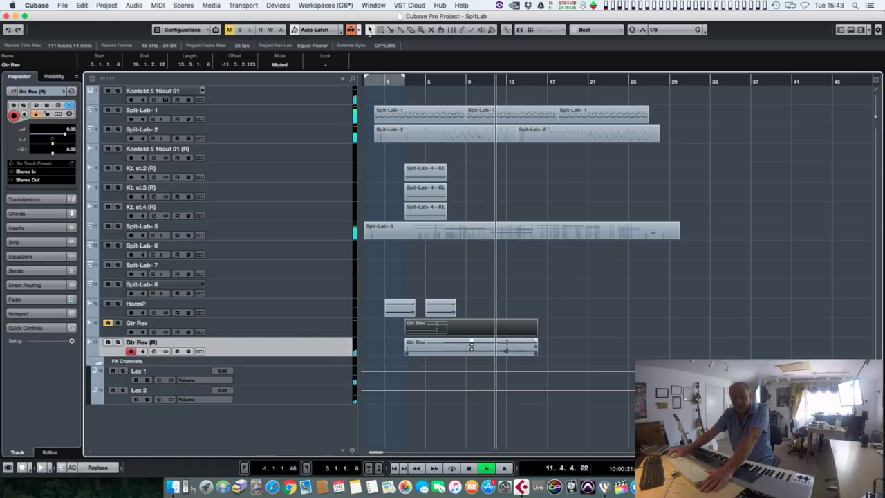
left_click_drag(471, 345, 472, 343)
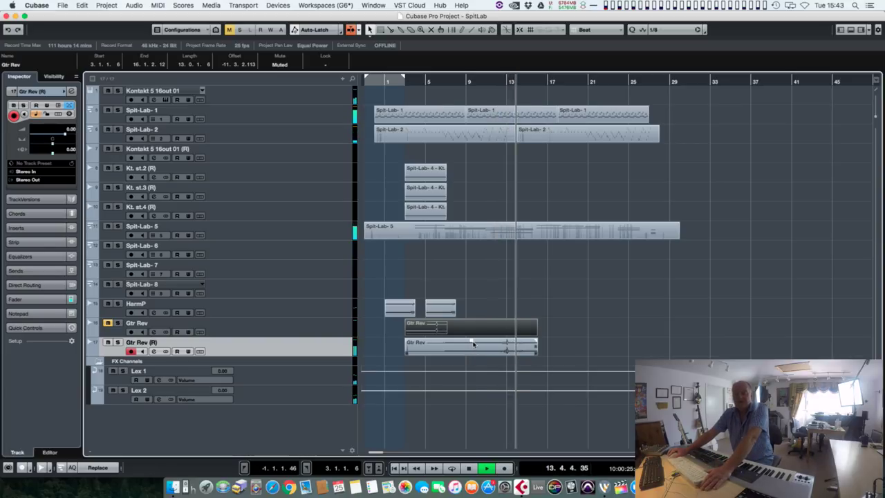
key("space")
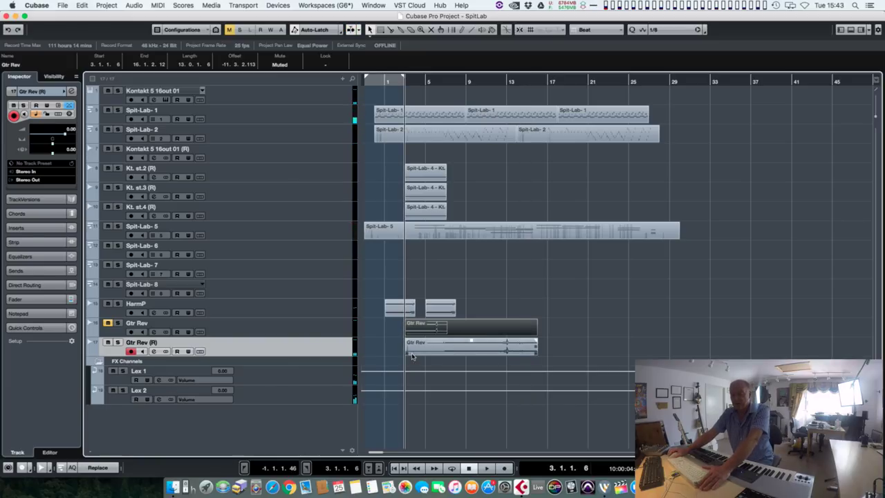
Trim the start of the Gtr Rev (R) event to about bar 9 and nudge it four bars earlier using a Bar grid.
left_click_drag(407, 359, 468, 357)
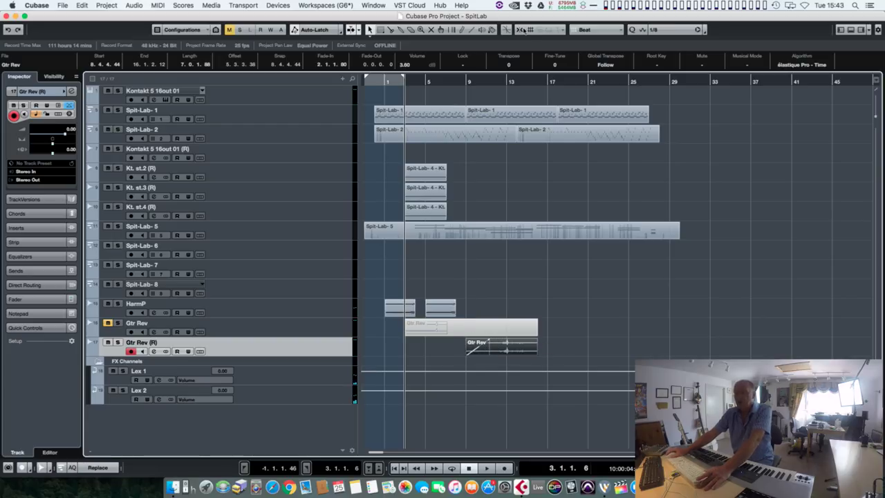
left_click(584, 30)
left_click(590, 17)
key("ctrl+Left")
key("ctrl+Left")
key("ctrl+Left")
key("ctrl+Left")
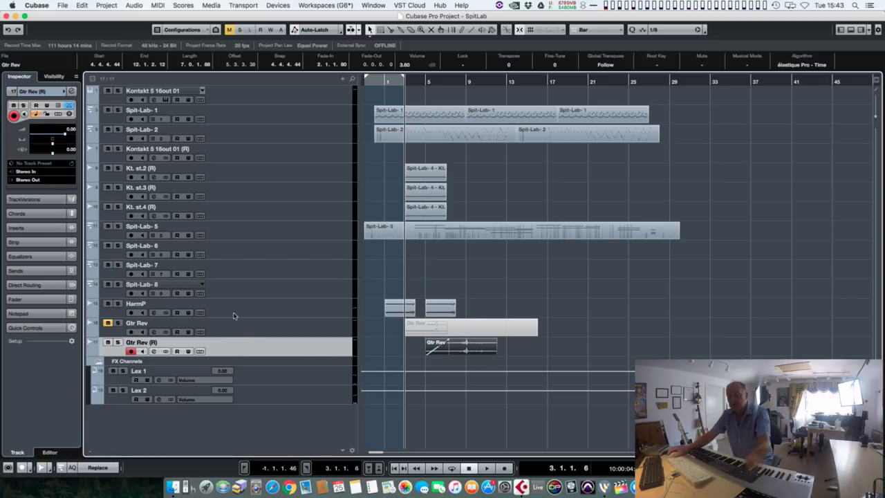
In the MixConsole, add a Lex 1 send at -6.27 to the Gtr Rev (R) channel and lower its fader to -1.98.
left_click(278, 5)
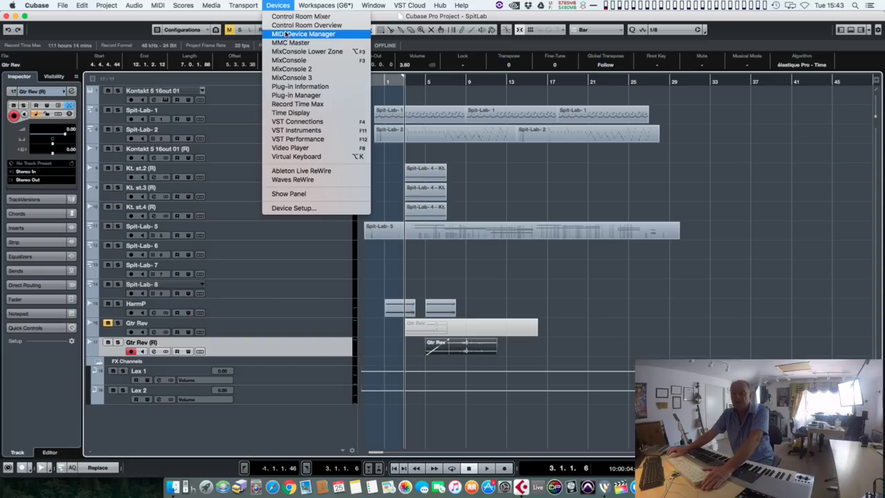
left_click(290, 60)
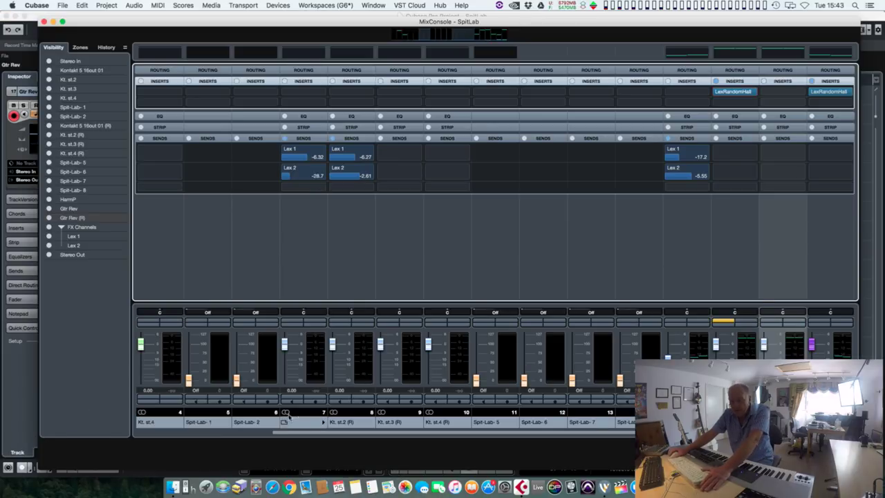
left_click(799, 155)
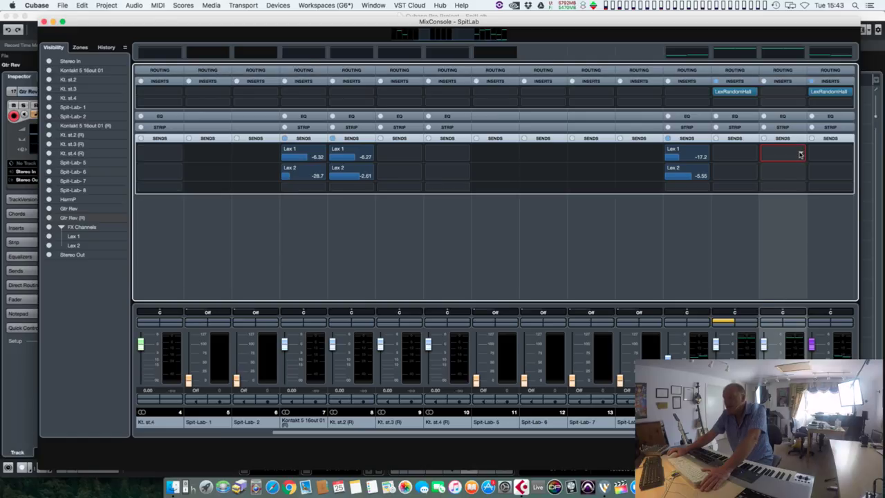
left_click(801, 155)
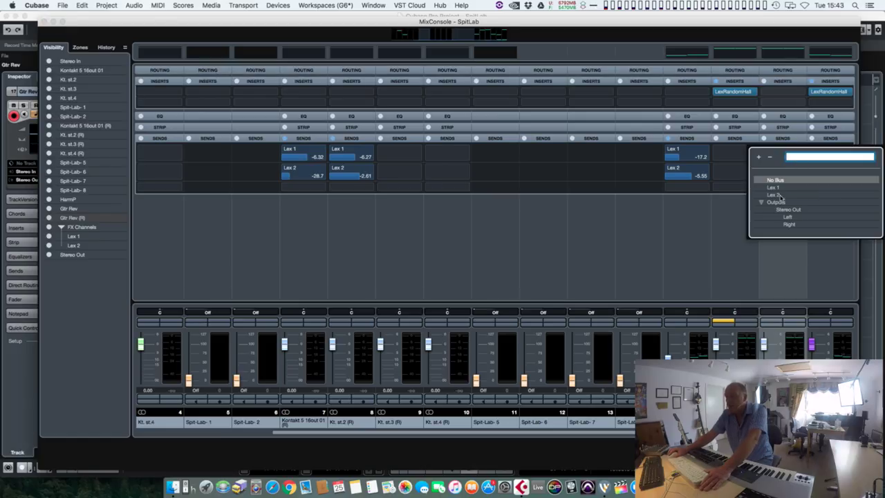
left_click(774, 188)
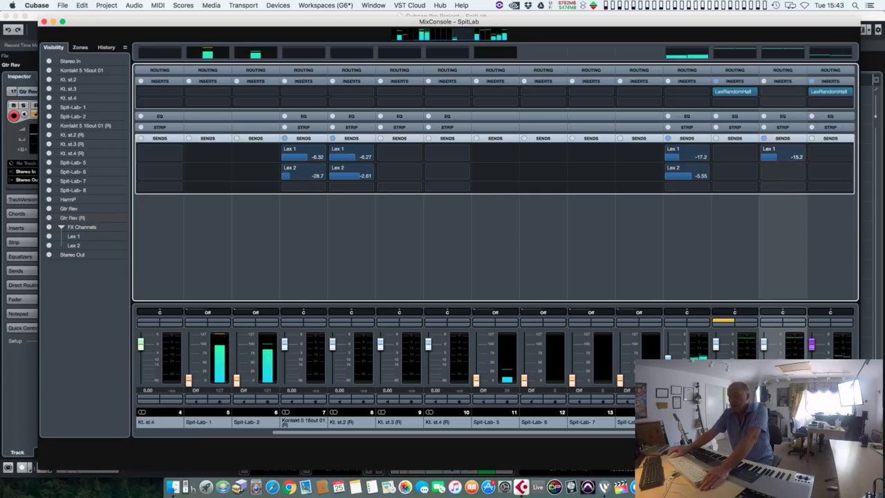
left_click(668, 354)
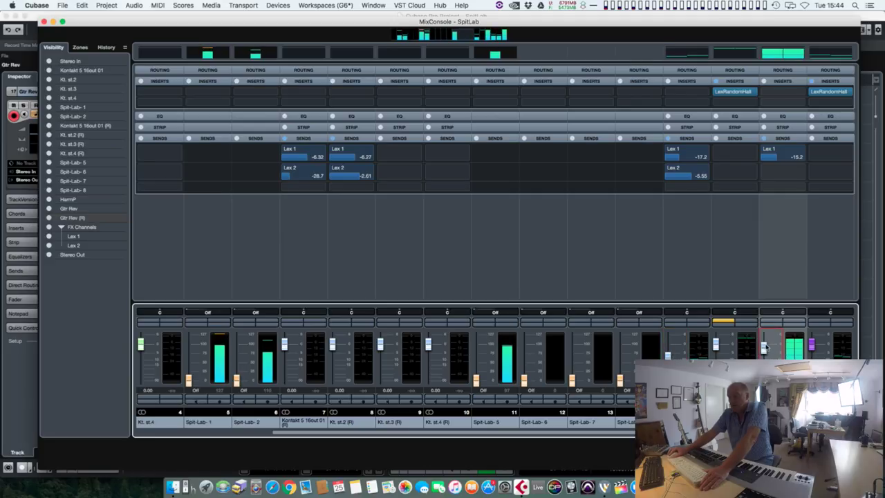
left_click_drag(774, 159, 786, 159)
left_click(764, 351)
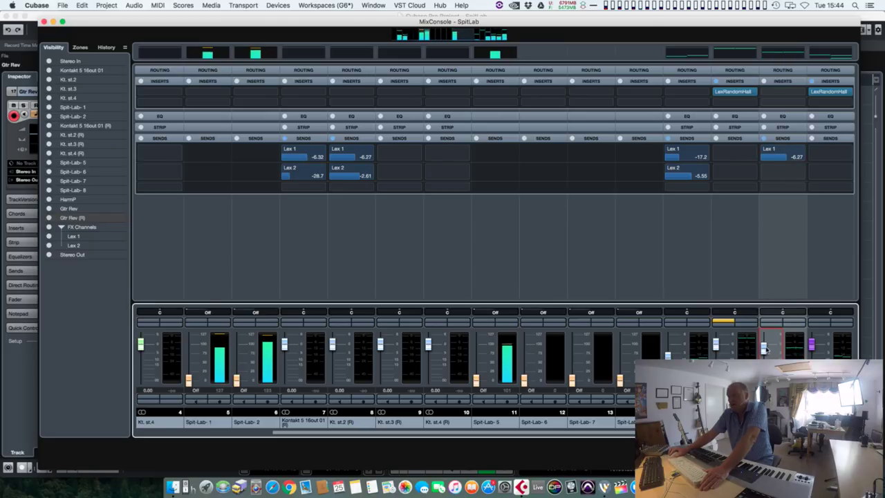
Add a Lex 2 send at -12.0 to the Gtr Rev (R) channel and close the MixConsole.
left_click(800, 173)
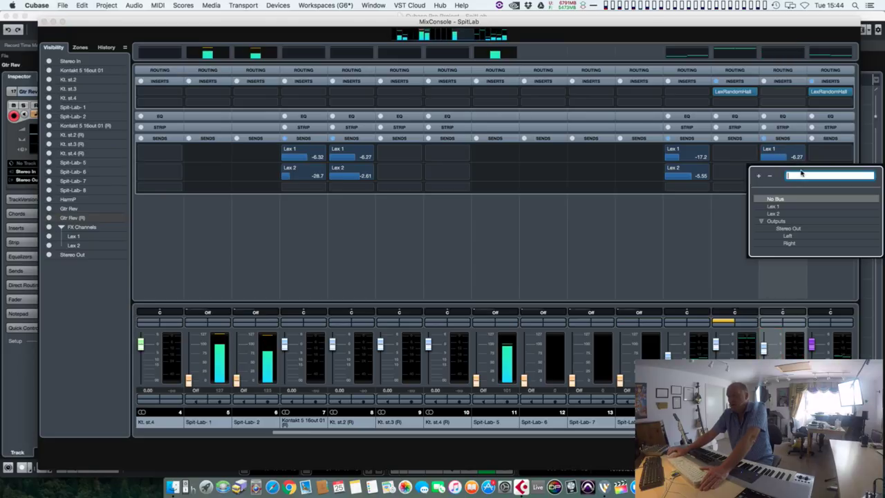
left_click(788, 228)
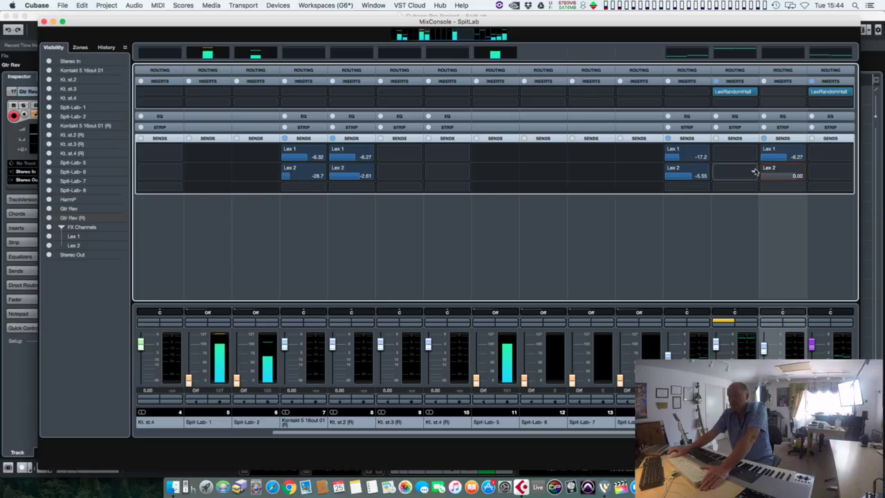
left_click_drag(742, 175, 747, 172)
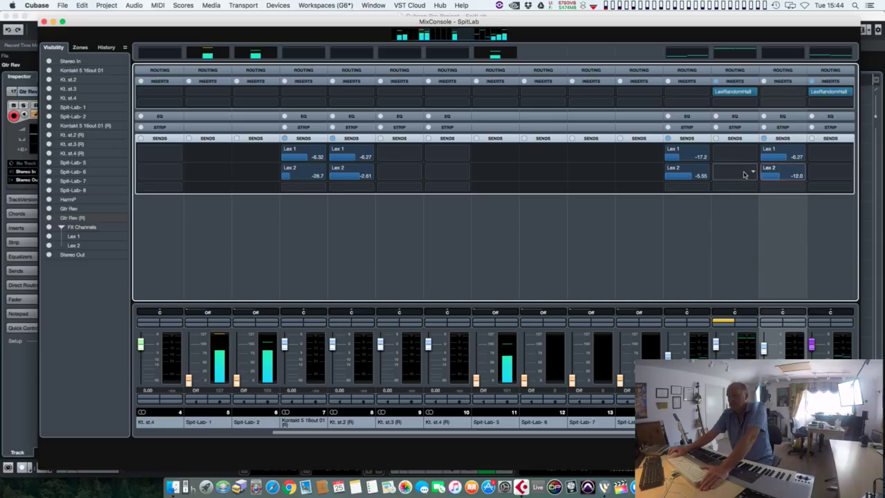
left_click(44, 22)
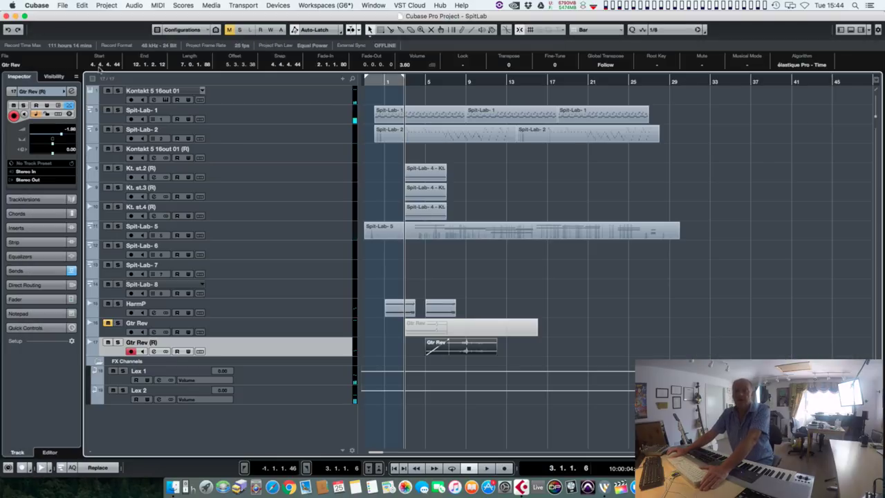
Copy the Gtr Rev (R) event, trim the copy's start to leave about 5 bars, and place it at bar 13.
left_click(446, 351)
left_click_drag(449, 349, 549, 354)
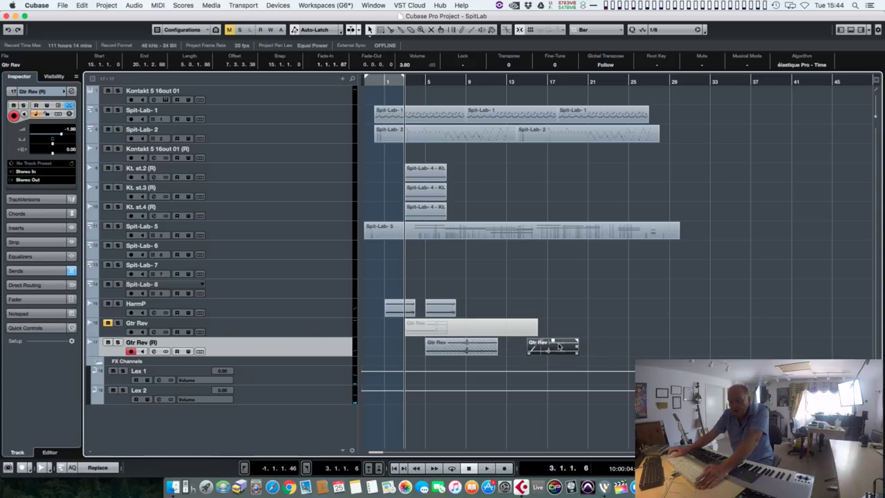
left_click_drag(546, 347, 528, 349)
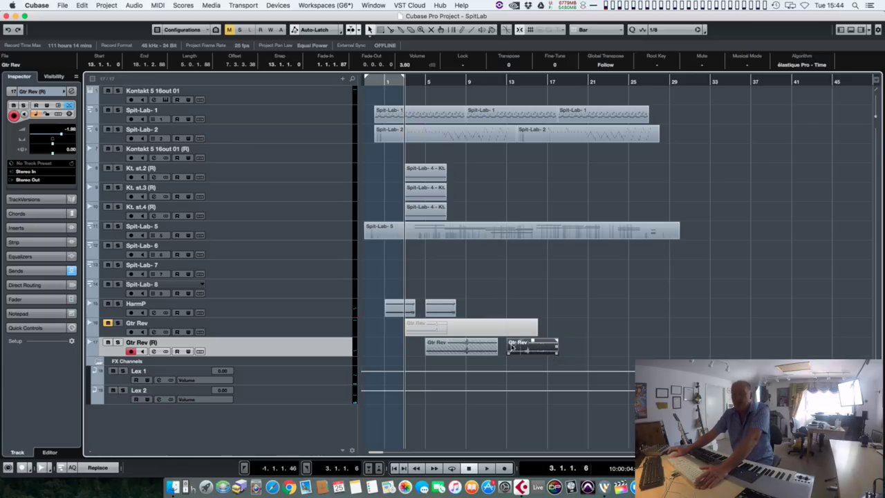
Extend the locator range to bar 29 and play the arrangement from the start.
mouse_move(403, 78)
left_mouse_down()
mouse_move(721, 73)
mouse_move(650, 81)
left_mouse_up()
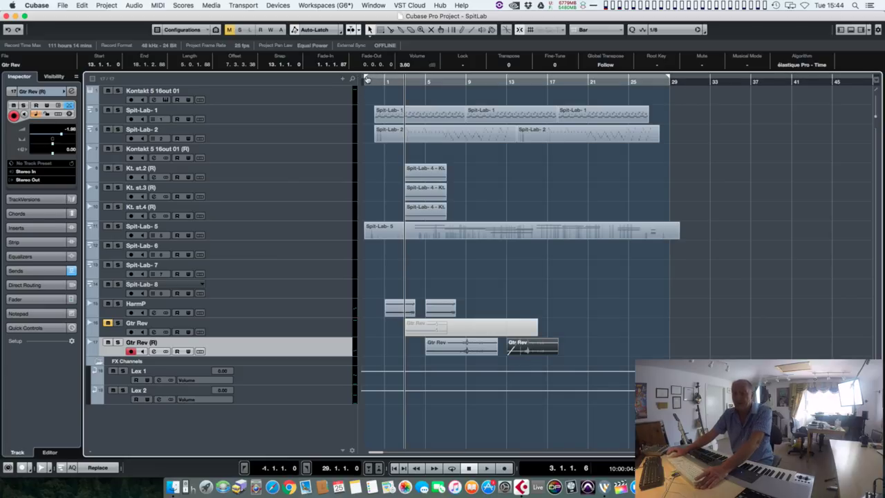
key("Home")
key("space")
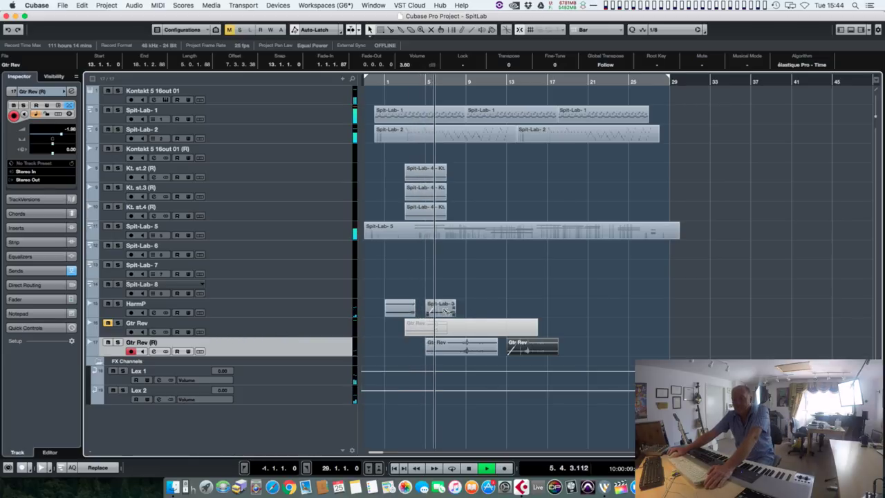
Copy the HarmP event to bars 10 and 14, and lower both Gtr Rev (R) events' volumes, the second to -1.82.
left_click_drag(443, 312, 532, 309)
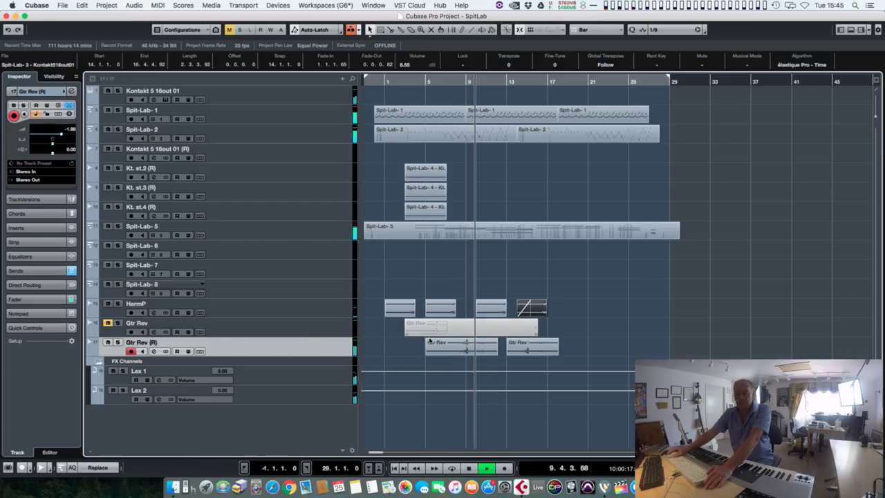
left_click_drag(464, 341, 463, 351)
left_click_drag(520, 350, 534, 346)
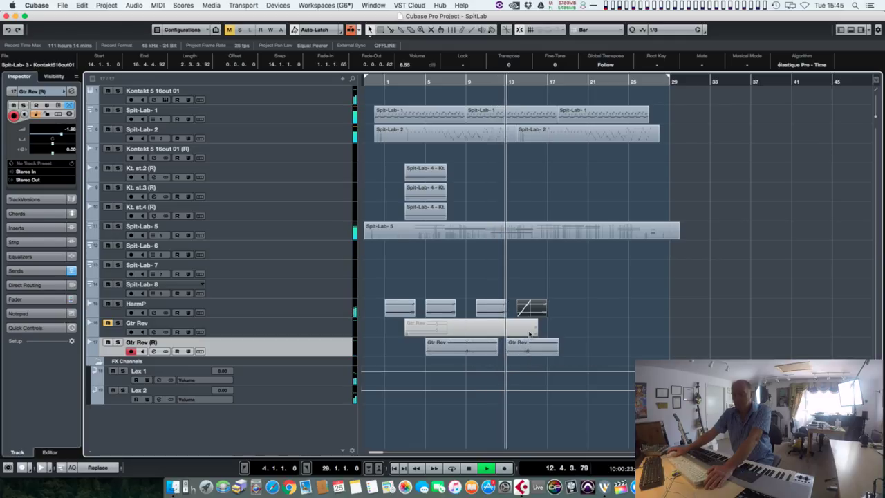
Copy the HarmP event to bar 18 and the shorter Gtr Rev (R) event to bar 21.
left_click_drag(538, 307, 578, 311)
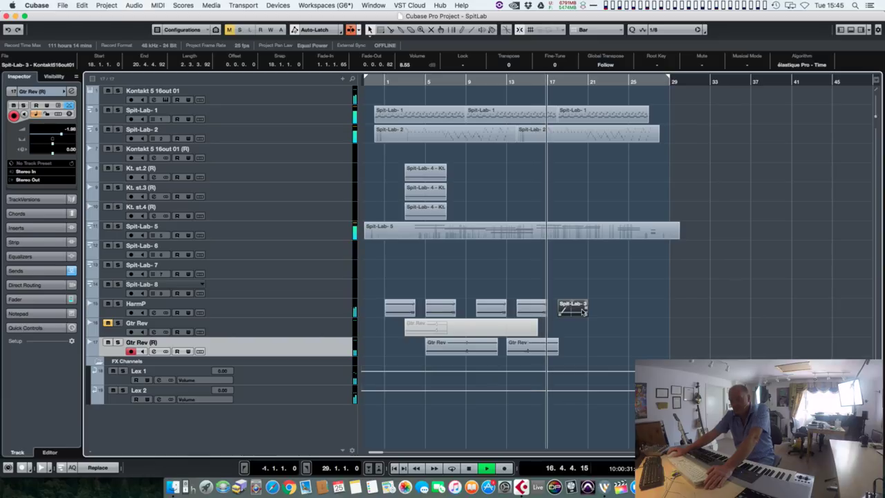
left_click(516, 344)
left_click_drag(543, 351, 603, 352)
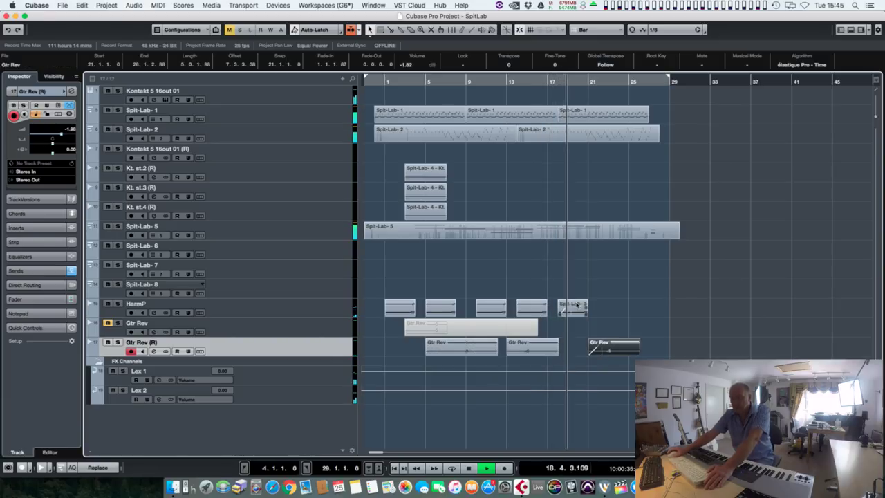
Copy the HarmP event to bar 26 and the shorter Gtr Rev (R) event to bar 27.
left_click_drag(579, 311, 661, 316)
left_click(609, 349)
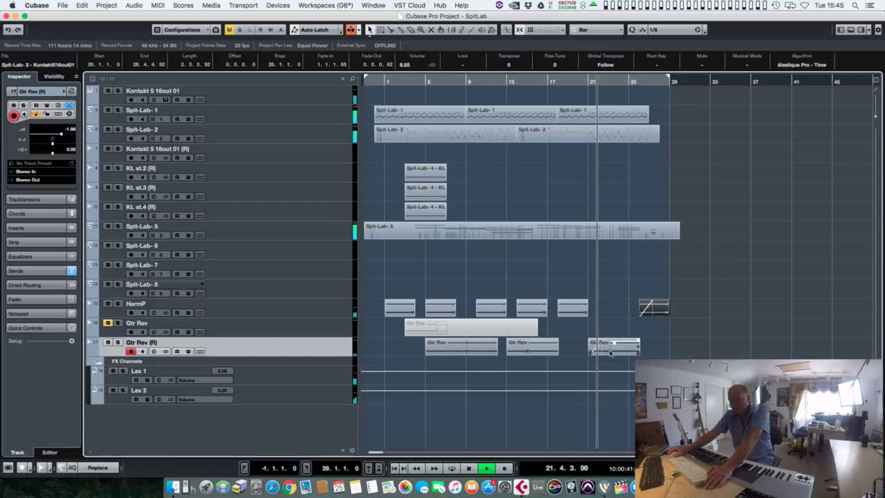
left_click(571, 307)
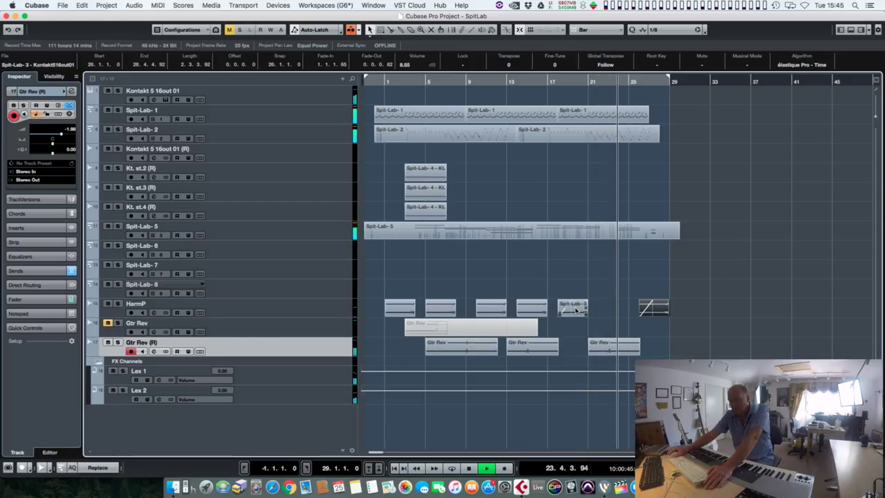
left_click(603, 344)
left_click_drag(603, 345, 670, 344)
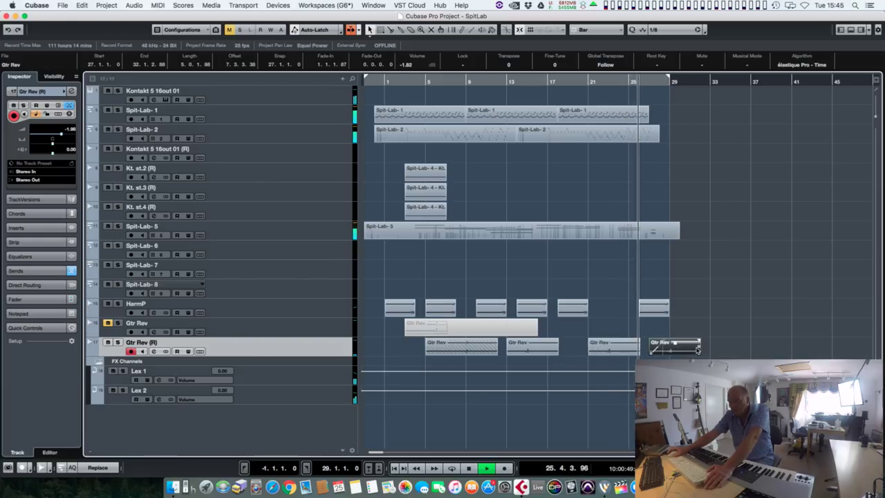